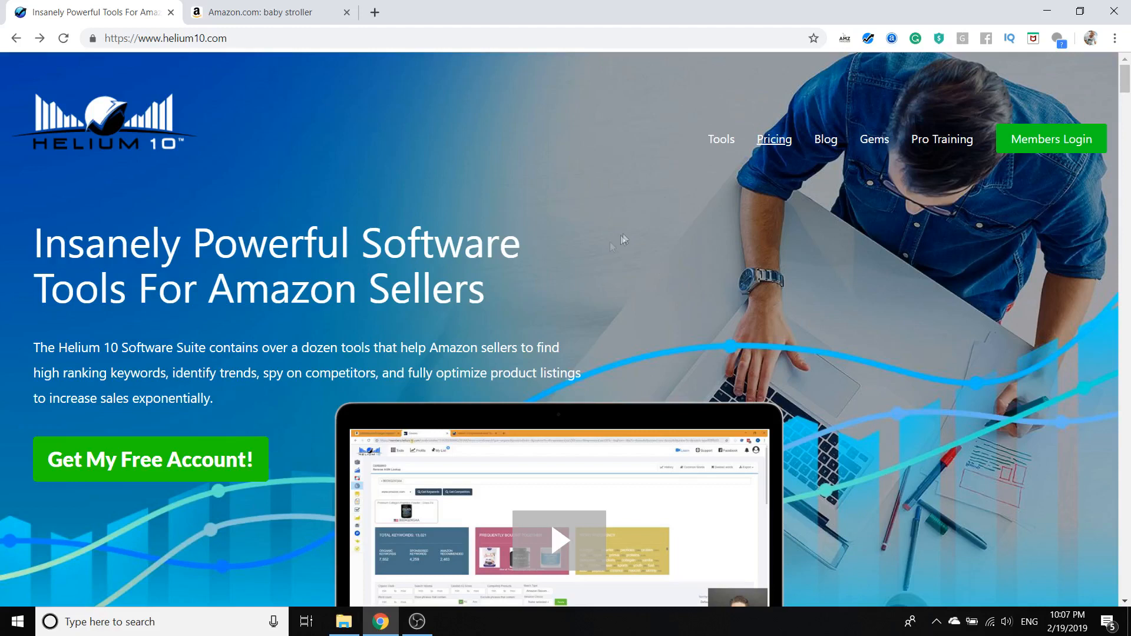
Go to the members area and open the Cerebro reverse ASIN lookup tool
{"action": "left_click", "coordinate": [1052, 139]}
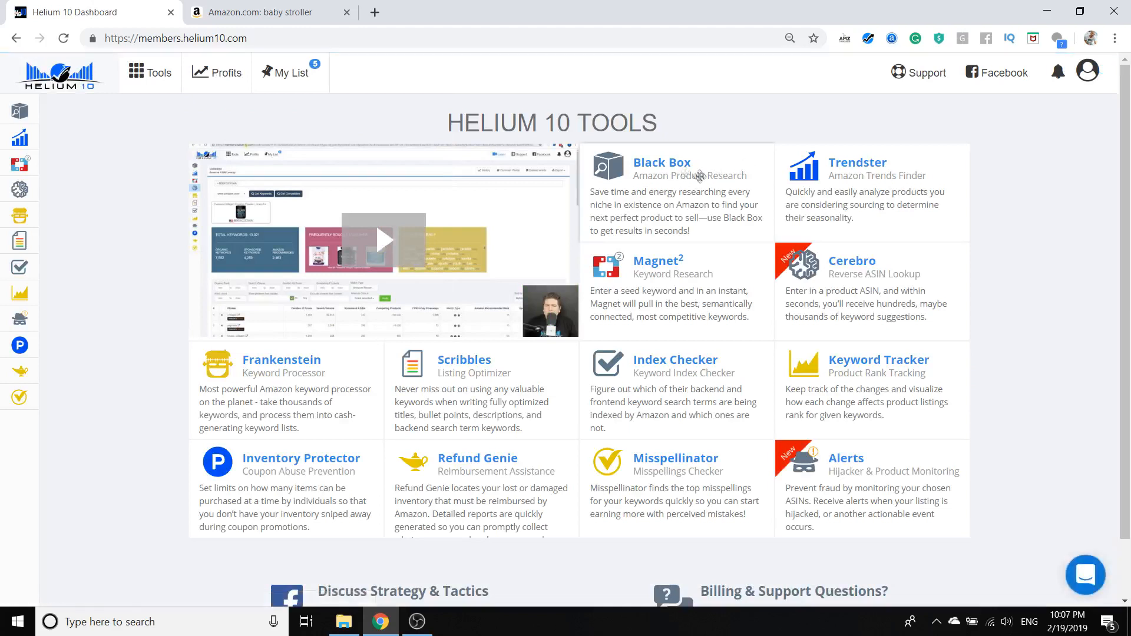
{"action": "mouse_move", "coordinate": [24, 217]}
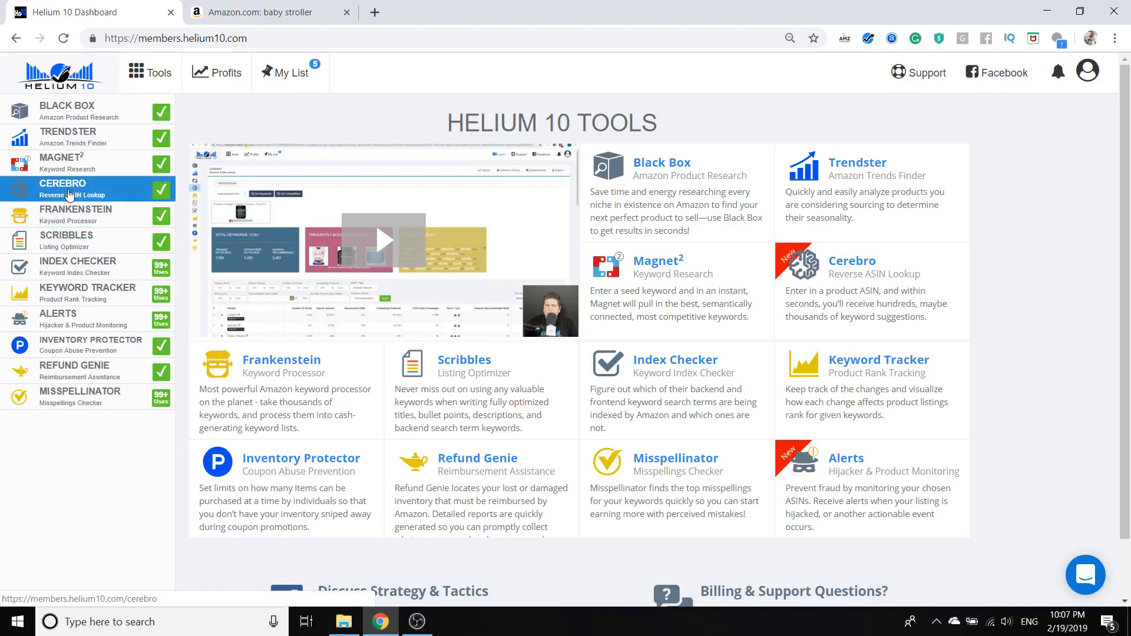
{"action": "left_click", "coordinate": [69, 195]}
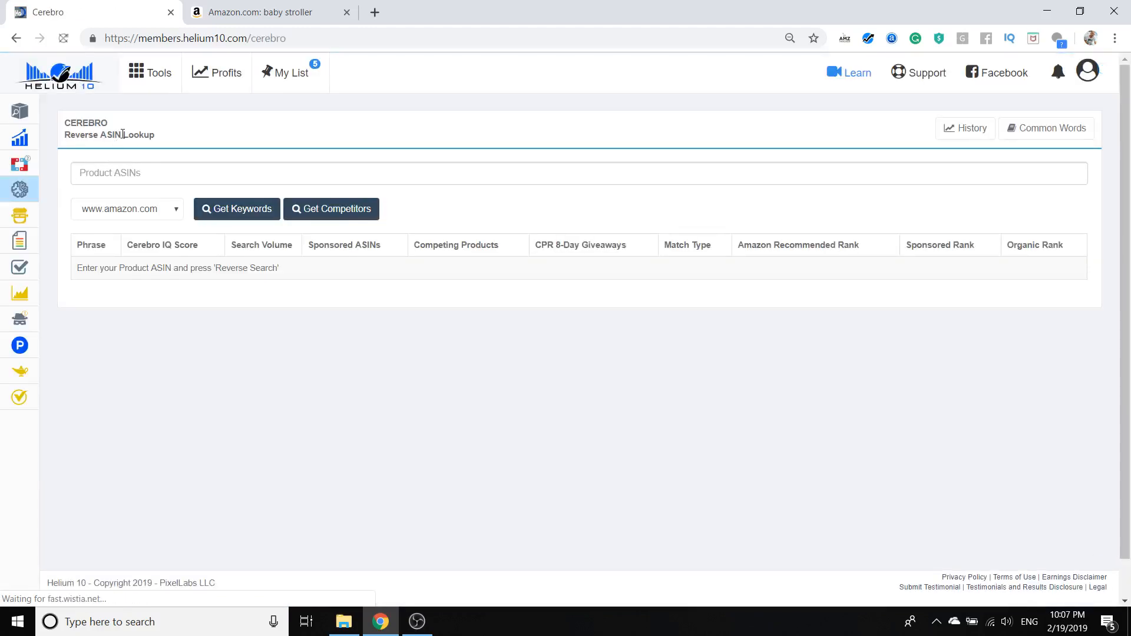
{"action": "left_click", "coordinate": [137, 176]}
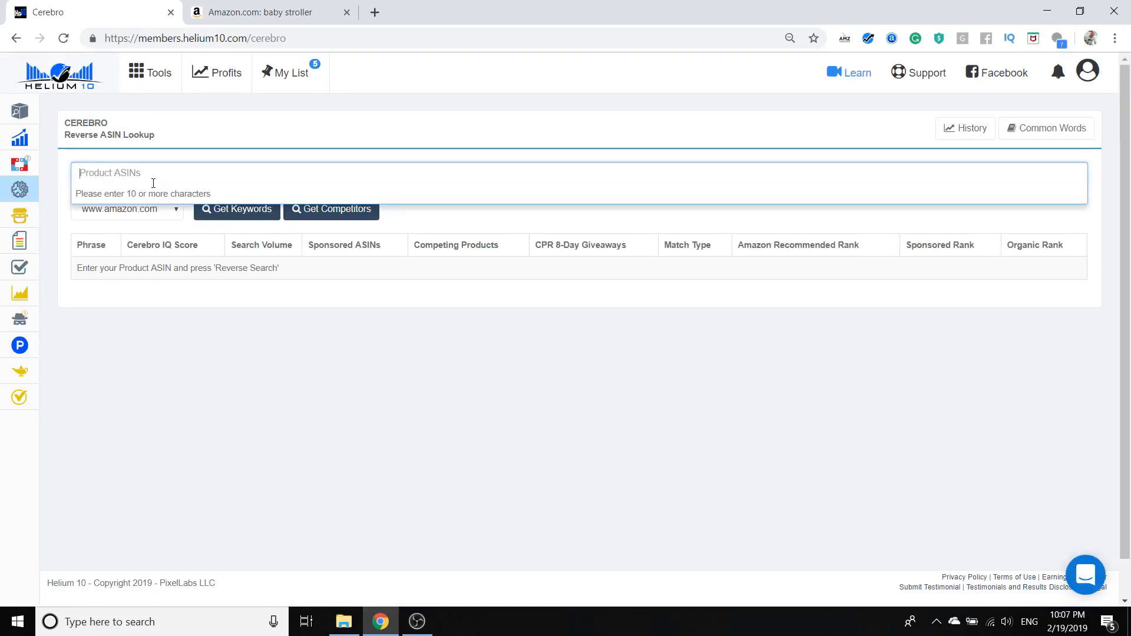
{"action": "left_click", "coordinate": [215, 130]}
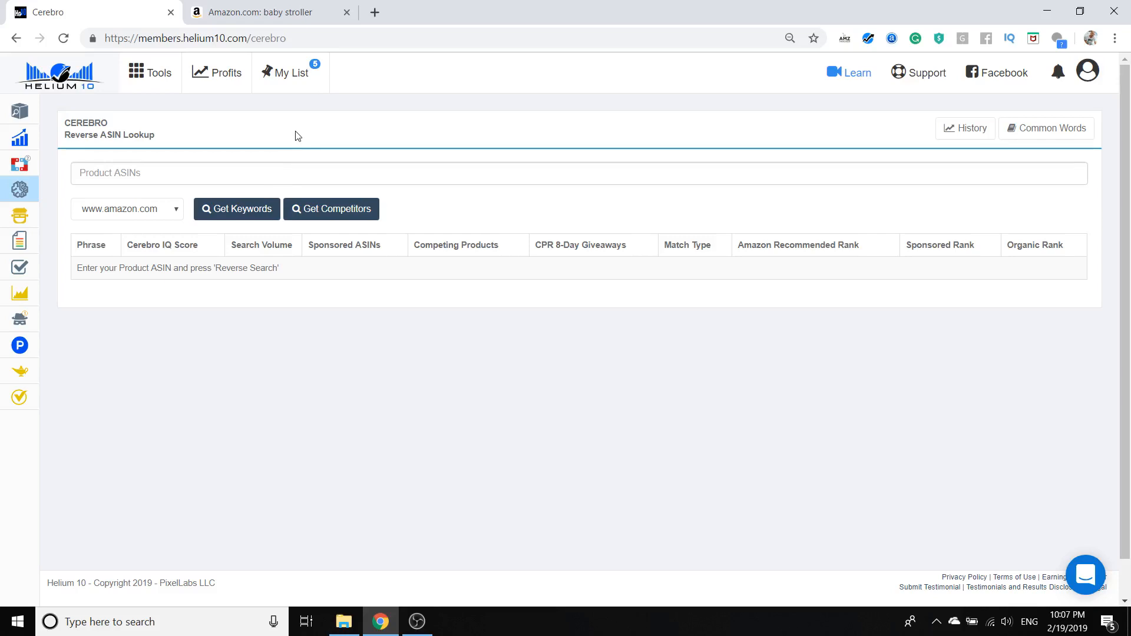
Copy the Summer Infant 3D Lite Convenience Stroller's ASIN B00O20OCVC from the Amazon results and add it to Cerebro's product ASINs
{"action": "left_click", "coordinate": [293, 6]}
{"action": "scroll", "coordinate": [495, 326], "scroll_direction": "down", "scroll_amount": 16}
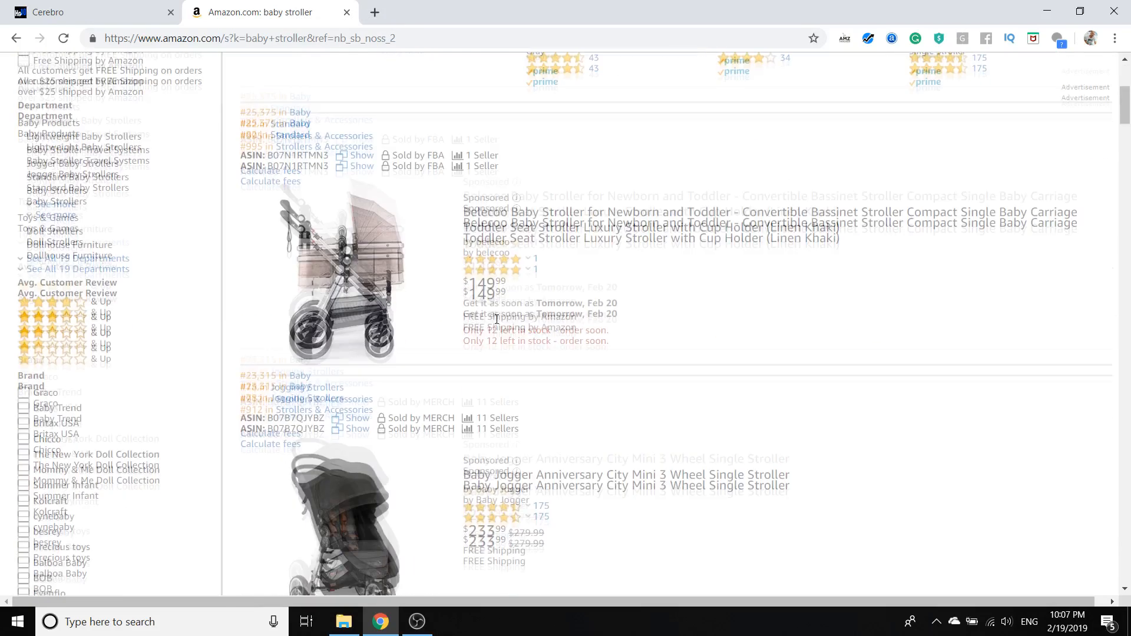
{"action": "scroll", "coordinate": [505, 336], "scroll_direction": "up", "scroll_amount": 4}
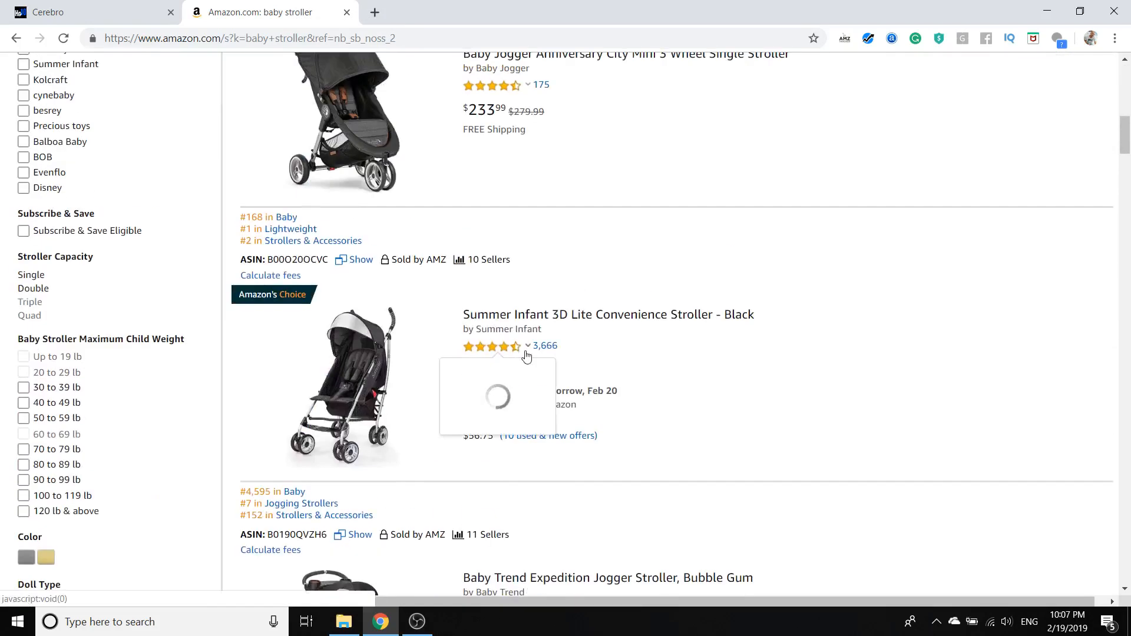
{"action": "double_click", "coordinate": [320, 260]}
{"action": "key", "text": "ctrl+c"}
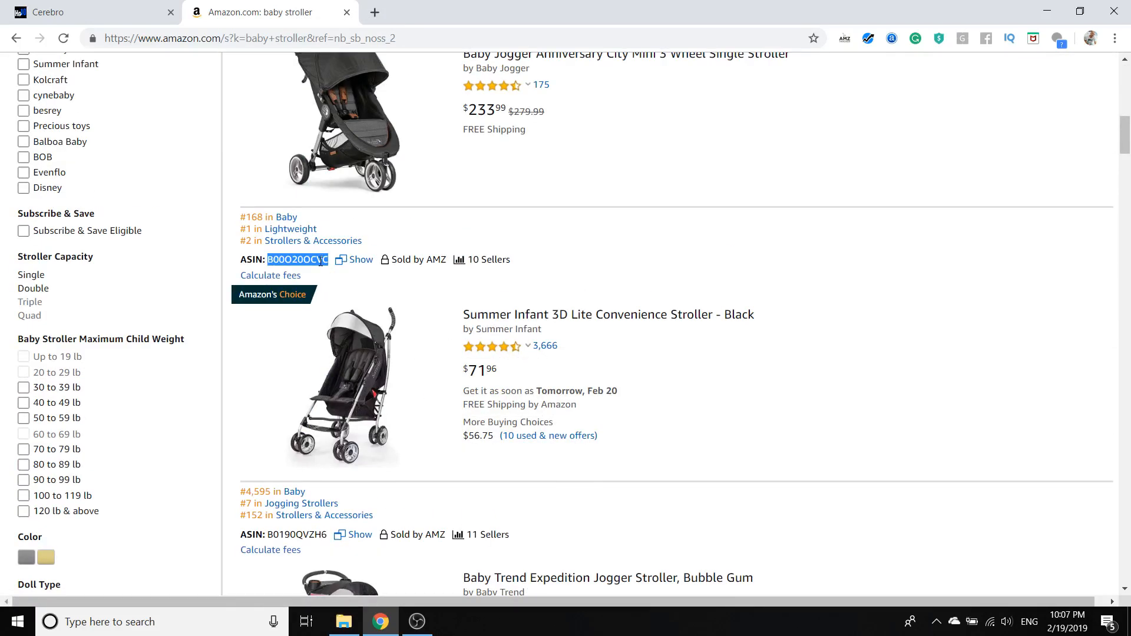
{"action": "left_click", "coordinate": [136, 6]}
{"action": "left_click", "coordinate": [307, 174]}
{"action": "key", "text": "ctrl+v"}
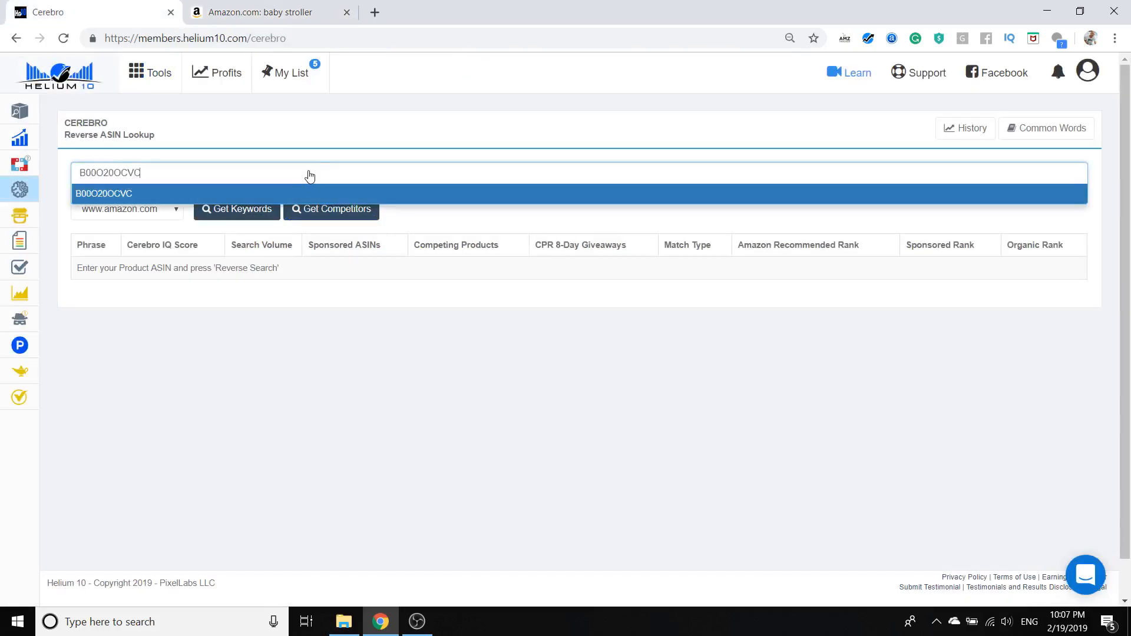
{"action": "left_click", "coordinate": [296, 139]}
Run the Helium 10 extension's ASIN Grabber on the Amazon baby stroller results, review the product list and close it
{"action": "left_click", "coordinate": [260, 12]}
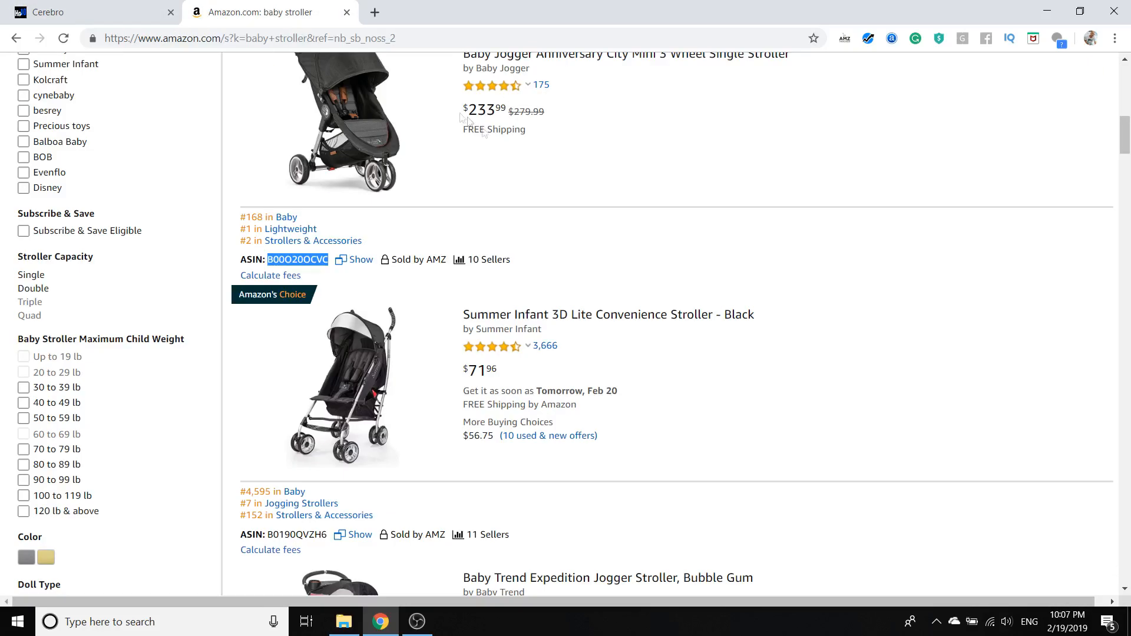
{"action": "left_click", "coordinate": [136, 12]}
{"action": "left_click", "coordinate": [260, 11]}
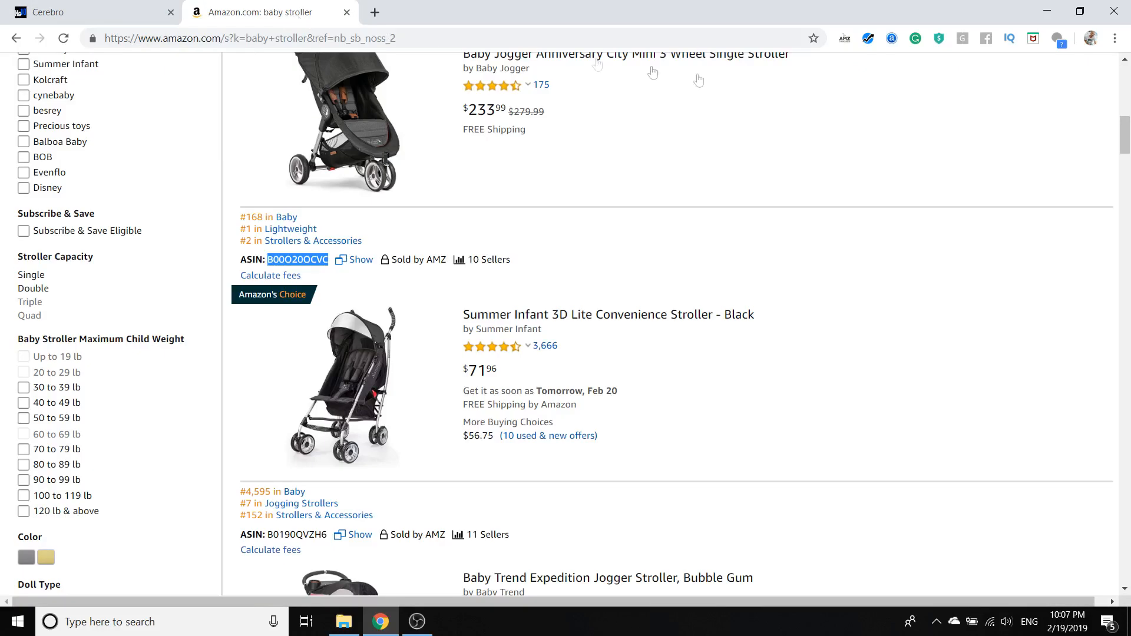
{"action": "left_click", "coordinate": [869, 39]}
{"action": "left_click", "coordinate": [668, 160]}
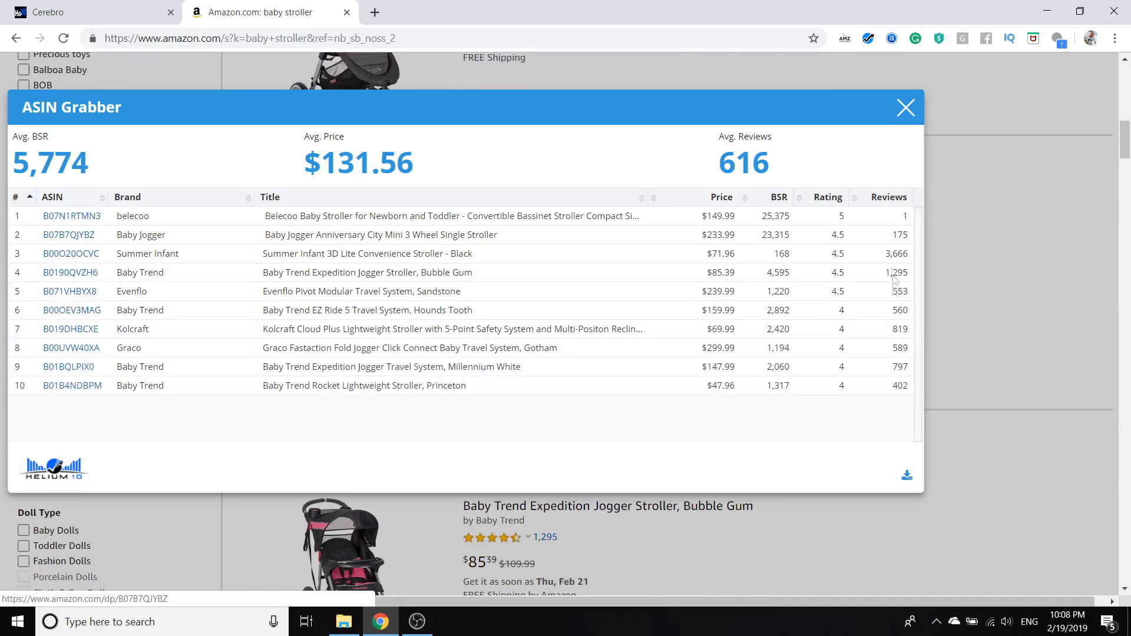
{"action": "left_click", "coordinate": [906, 107]}
Copy the Baby Trend Expedition Jogger Stroller's ASIN B0190QVZH6 from Amazon and add it as Cerebro's second product ASIN
{"action": "scroll", "coordinate": [908, 294], "scroll_direction": "up", "scroll_amount": 4}
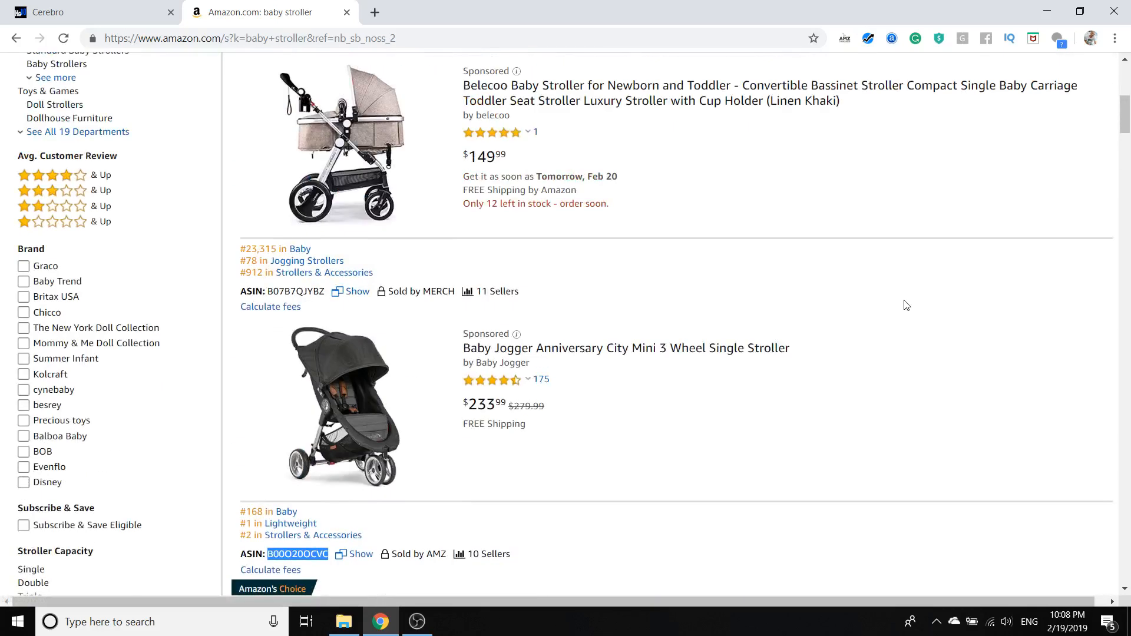
{"action": "scroll", "coordinate": [906, 306], "scroll_direction": "down", "scroll_amount": 4}
{"action": "scroll", "coordinate": [331, 466], "scroll_direction": "down", "scroll_amount": 1}
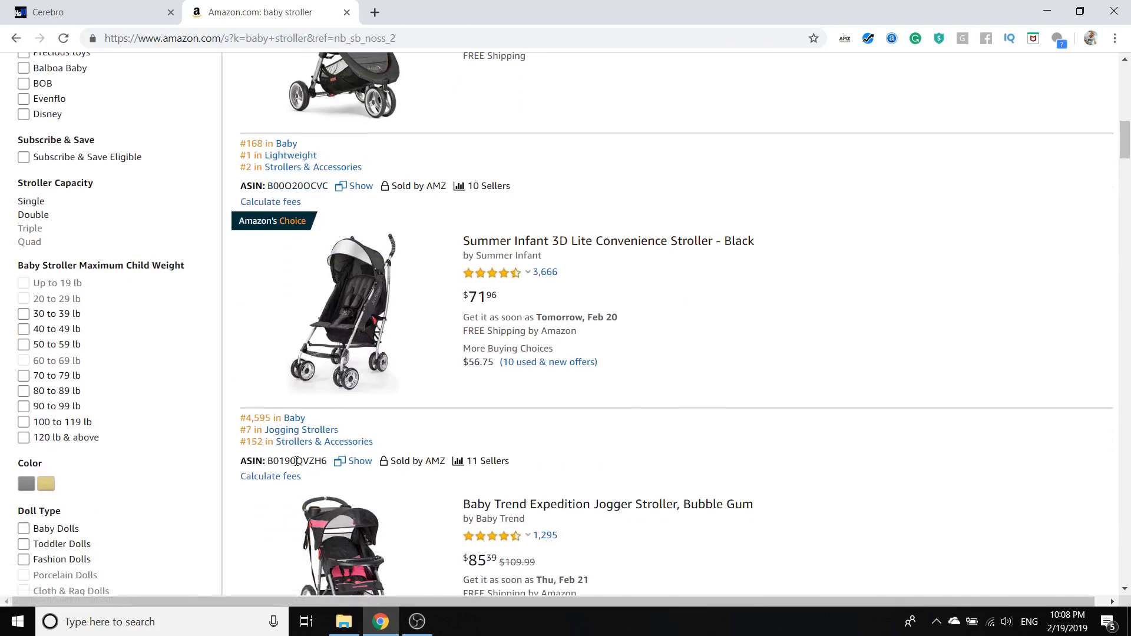
{"action": "double_click", "coordinate": [295, 462]}
{"action": "key", "text": "ctrl+c"}
{"action": "left_click", "coordinate": [89, 12]}
{"action": "left_click", "coordinate": [311, 174]}
{"action": "key", "text": "ctrl+v"}
{"action": "key", "text": "Return"}
Add the Evenflo Pivot Modular Travel System's ASIN B071VHBYX8 to Cerebro and run a new keyword search on all three products
{"action": "left_click", "coordinate": [259, 12]}
{"action": "scroll", "coordinate": [296, 242], "scroll_direction": "down", "scroll_amount": 6}
{"action": "double_click", "coordinate": [296, 220]}
{"action": "key", "text": "ctrl+c"}
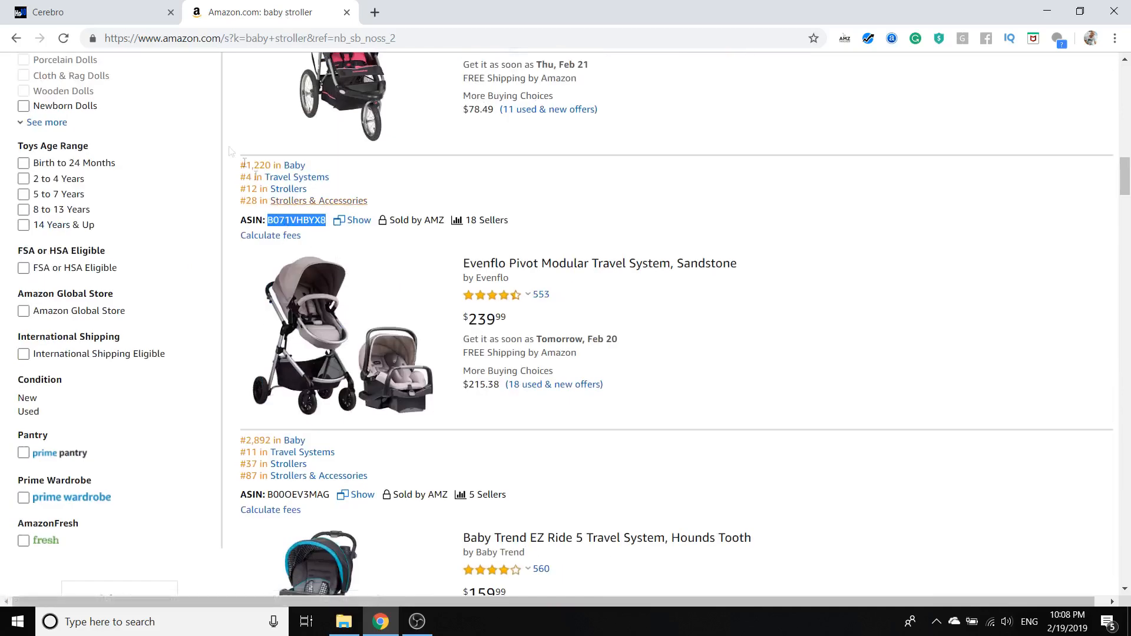
{"action": "left_click", "coordinate": [88, 12]}
{"action": "left_click", "coordinate": [287, 173]}
{"action": "key", "text": "ctrl+v"}
{"action": "key", "text": "Return"}
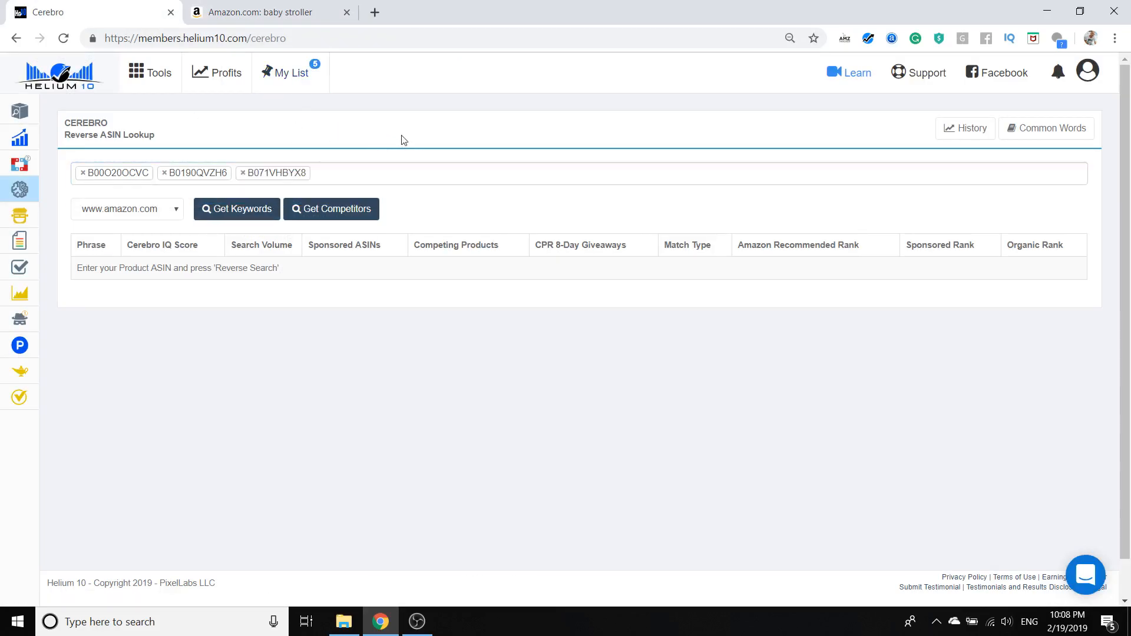
{"action": "left_click", "coordinate": [253, 209]}
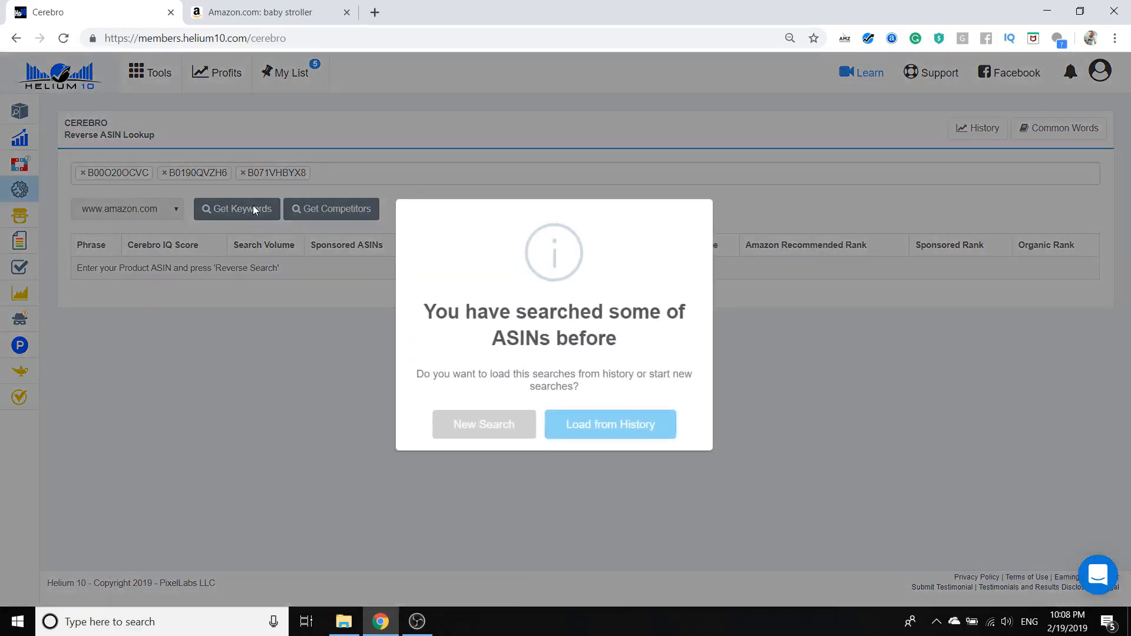
{"action": "left_click", "coordinate": [445, 419]}
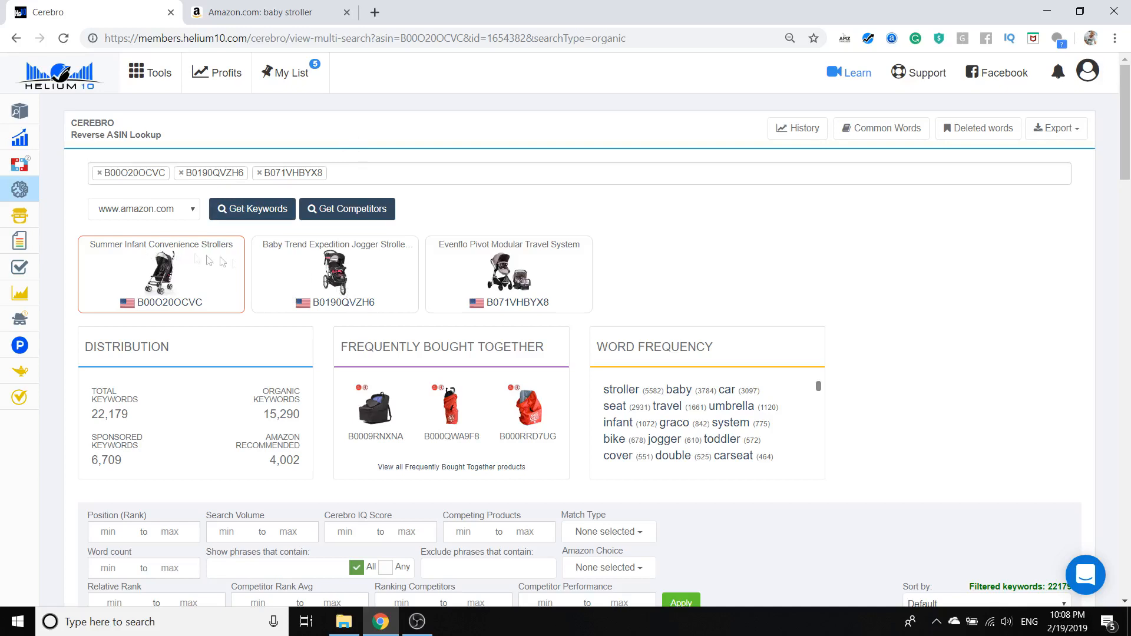
Examine the keyword distribution, frequently bought together products, word frequency and filtered keyword count in the search results
{"action": "scroll", "coordinate": [224, 262], "scroll_direction": "down", "scroll_amount": 1}
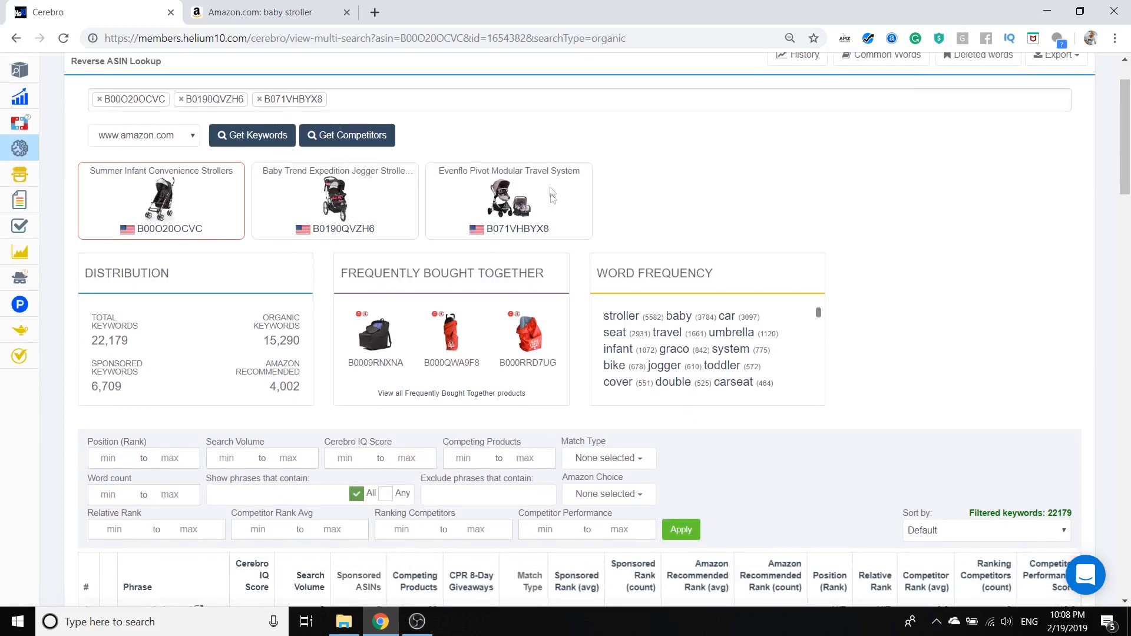
{"action": "scroll", "coordinate": [533, 215], "scroll_direction": "down", "scroll_amount": 1}
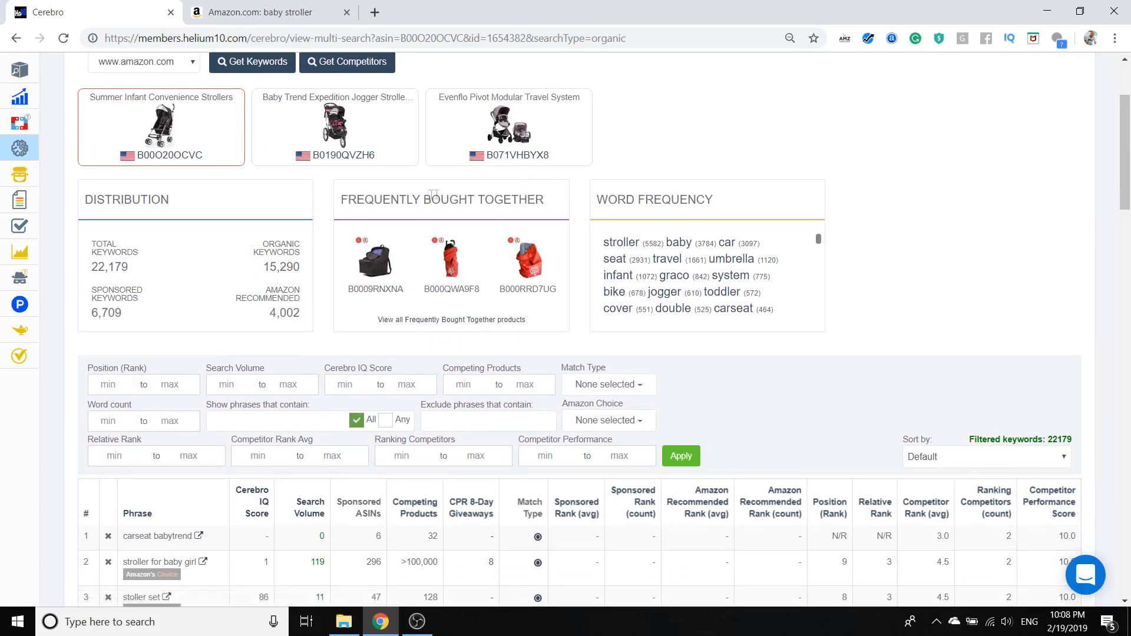
{"action": "scroll", "coordinate": [712, 236], "scroll_direction": "down", "scroll_amount": 1}
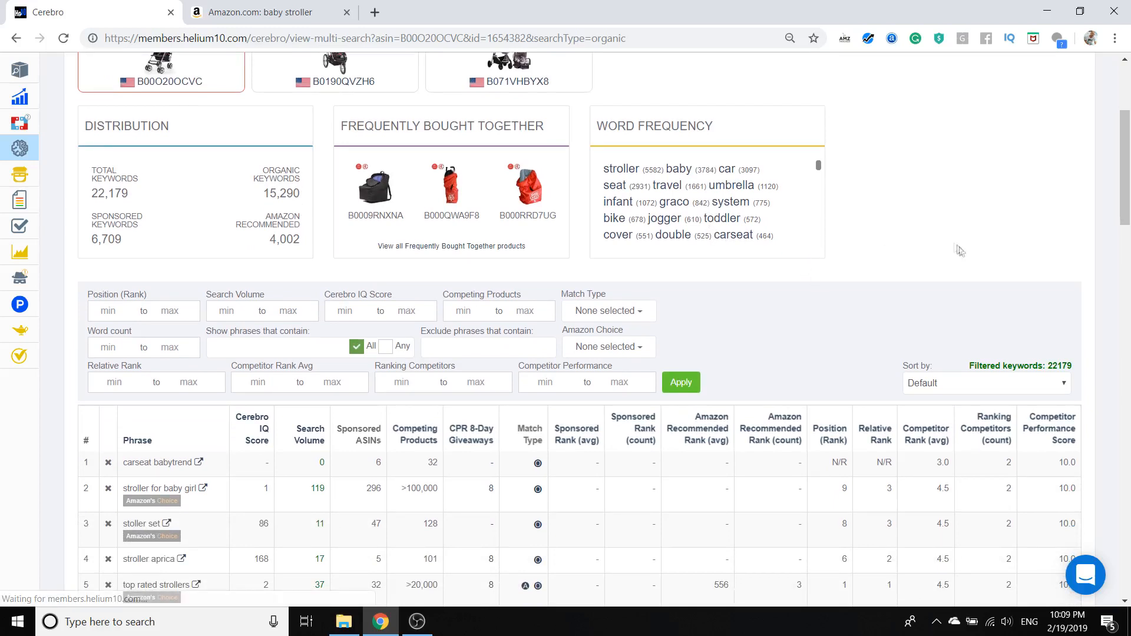
{"action": "scroll", "coordinate": [1015, 303], "scroll_direction": "down", "scroll_amount": 2}
{"action": "left_click_drag", "start_coordinate": [1048, 218], "coordinate": [1059, 218]}
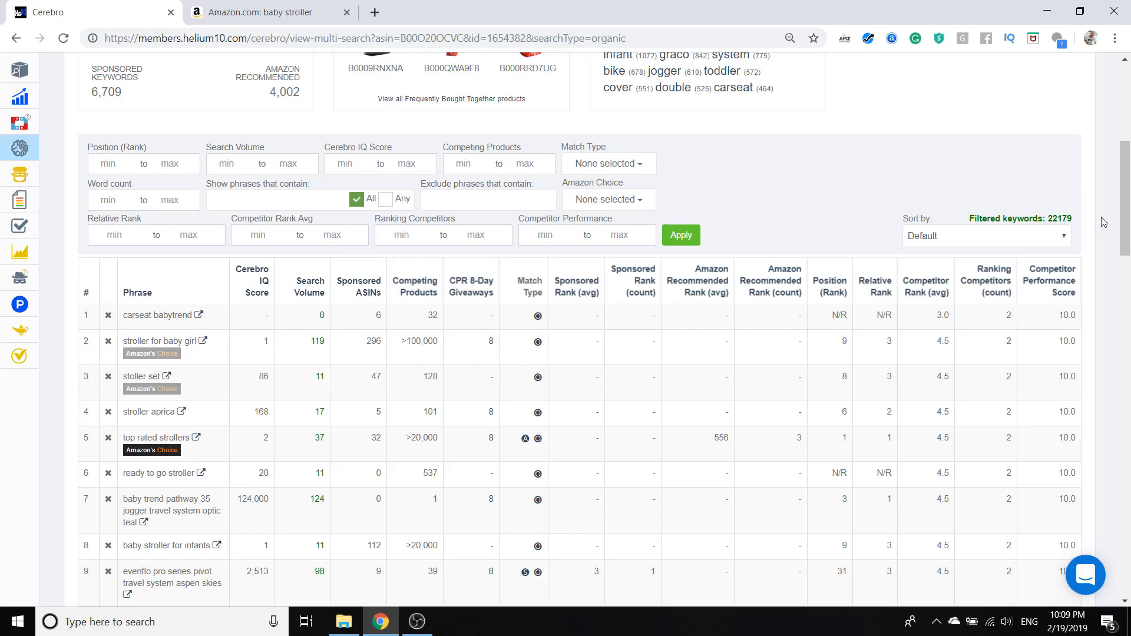
{"action": "left_click_drag", "start_coordinate": [1068, 218], "coordinate": [1027, 218]}
{"action": "left_click", "coordinate": [1050, 217]}
{"action": "scroll", "coordinate": [648, 209], "scroll_direction": "up", "scroll_amount": 1}
{"action": "scroll", "coordinate": [569, 130], "scroll_direction": "up", "scroll_amount": 2}
{"action": "scroll", "coordinate": [697, 294], "scroll_direction": "down", "scroll_amount": 2}
Filter the keywords to the Organic match type and the Amazon Choice options Analyzed product and Other product
{"action": "left_click", "coordinate": [638, 386]}
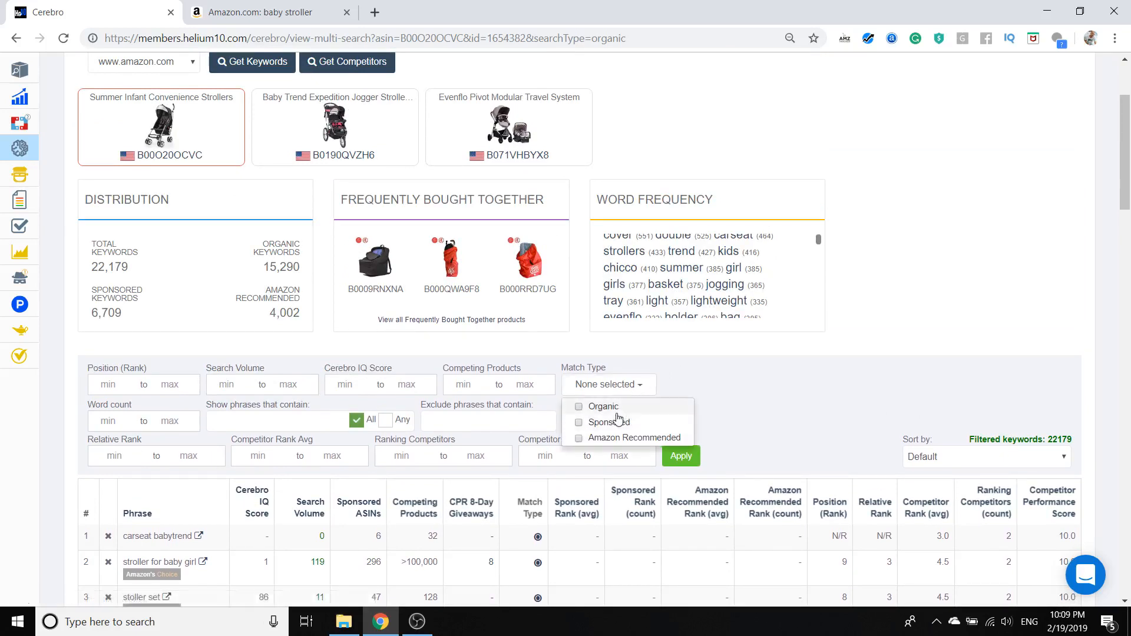
{"action": "left_click", "coordinate": [581, 407]}
{"action": "left_click", "coordinate": [714, 369]}
{"action": "scroll", "coordinate": [707, 365], "scroll_direction": "down", "scroll_amount": 1}
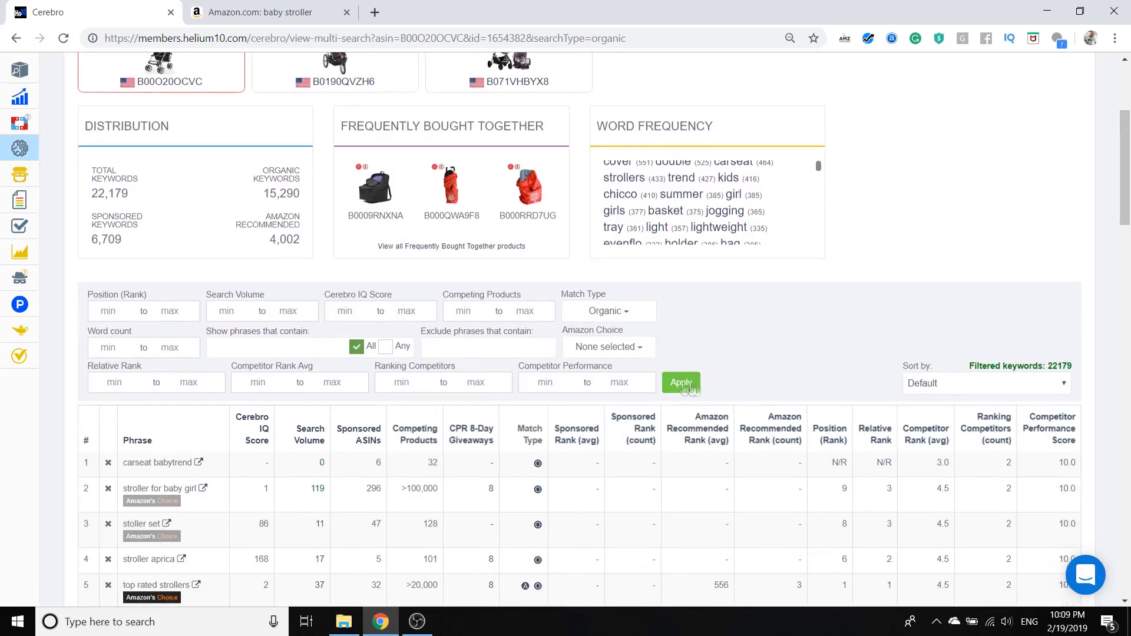
{"action": "left_click", "coordinate": [613, 347]}
{"action": "left_click", "coordinate": [613, 400]}
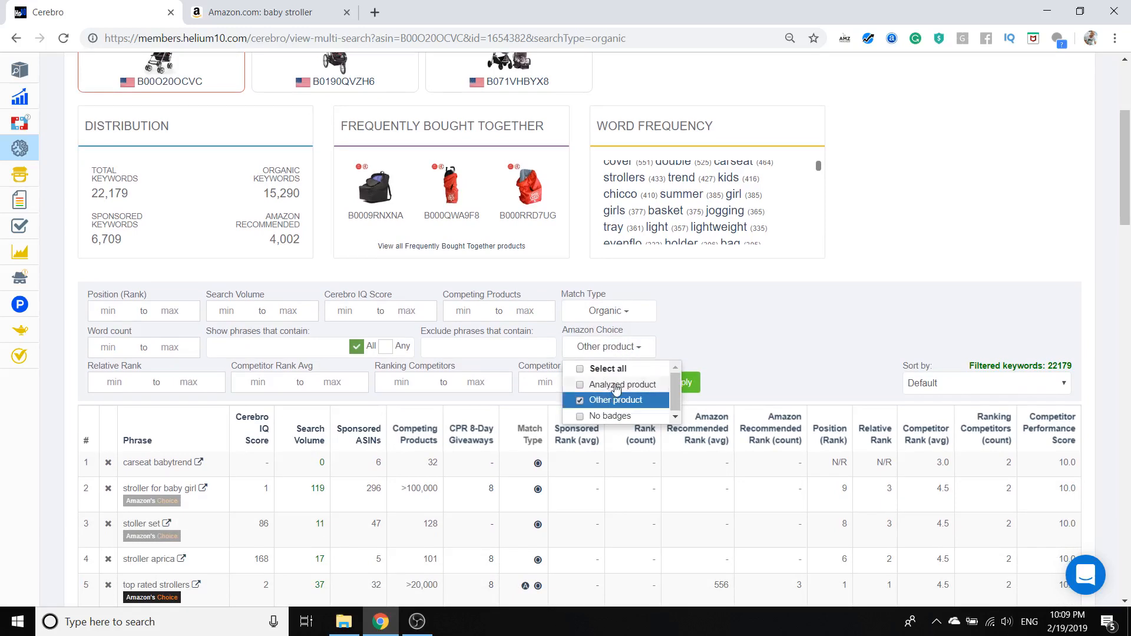
{"action": "left_click", "coordinate": [619, 385]}
{"action": "left_click", "coordinate": [737, 317]}
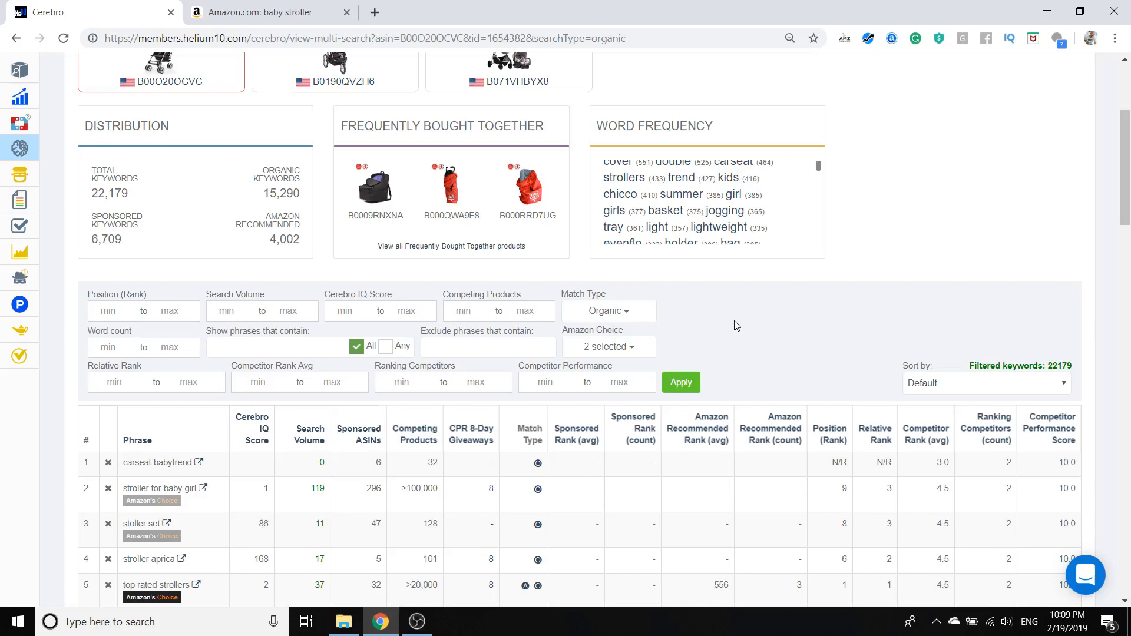
{"action": "left_click", "coordinate": [682, 382]}
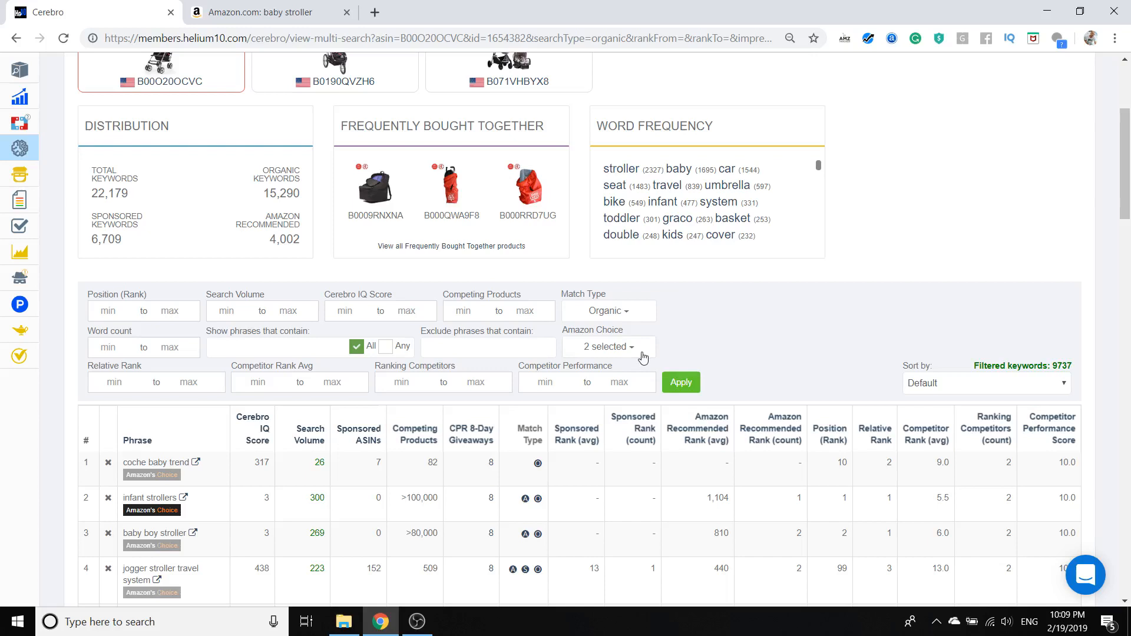
Examine the filtered keyword count and read through the phrases in the keyword table
{"action": "left_click", "coordinate": [1070, 366]}
{"action": "double_click", "coordinate": [1058, 367]}
{"action": "left_click", "coordinate": [1043, 365]}
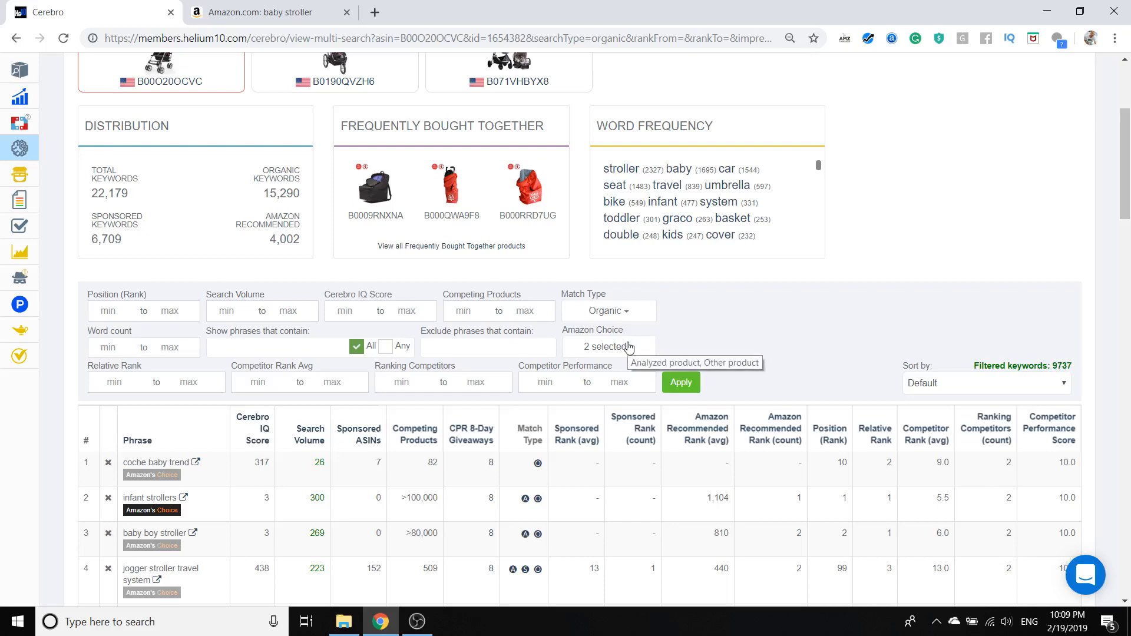
{"action": "scroll", "coordinate": [494, 435], "scroll_direction": "down", "scroll_amount": 3}
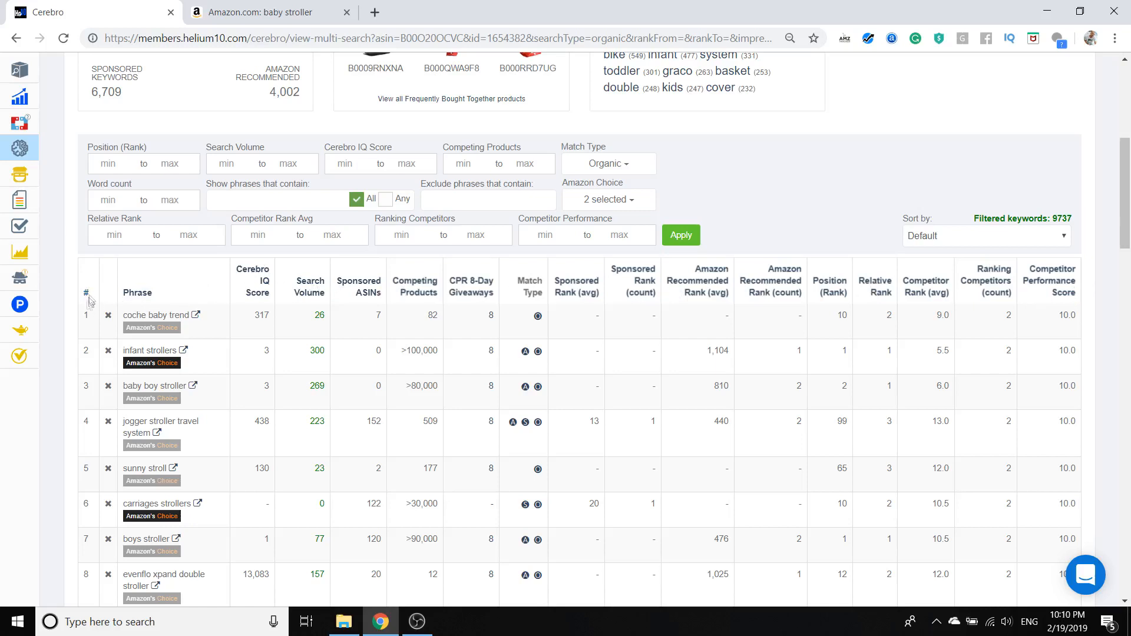
{"action": "scroll", "coordinate": [90, 301], "scroll_direction": "down", "scroll_amount": 1}
{"action": "scroll", "coordinate": [93, 285], "scroll_direction": "up", "scroll_amount": 1}
{"action": "scroll", "coordinate": [112, 314], "scroll_direction": "down", "scroll_amount": 9}
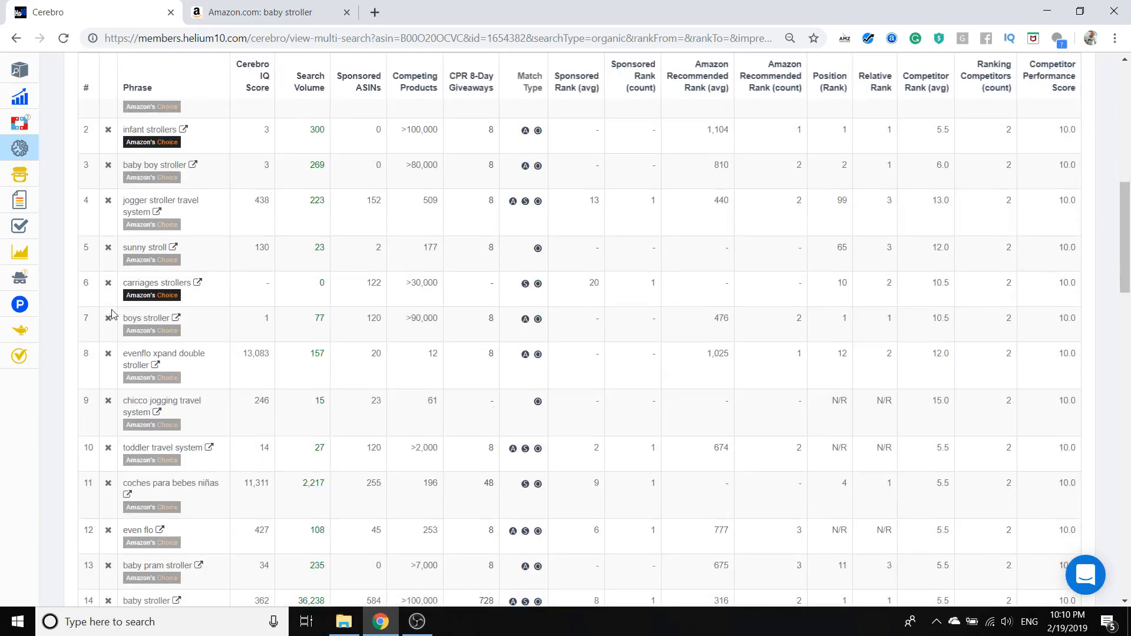
{"action": "scroll", "coordinate": [113, 312], "scroll_direction": "up", "scroll_amount": 2}
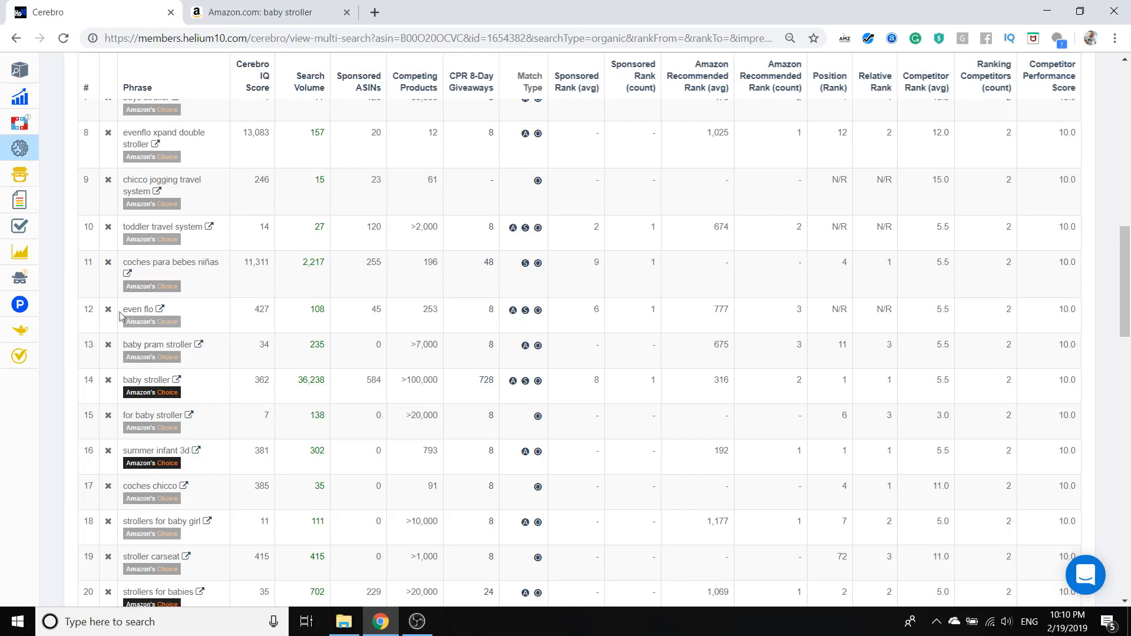
Remove the phrase "even flo" from the keyword results and check it in the deleted words list
{"action": "left_click", "coordinate": [108, 309]}
{"action": "scroll", "coordinate": [112, 317], "scroll_direction": "up", "scroll_amount": 2}
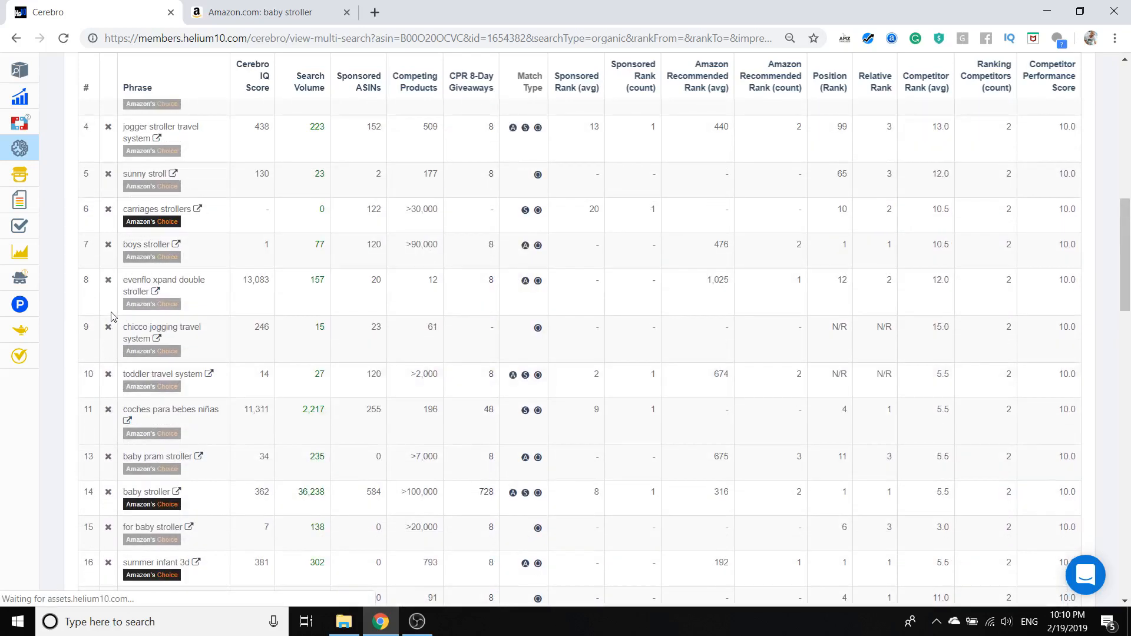
{"action": "scroll", "coordinate": [112, 316], "scroll_direction": "up", "scroll_amount": 8}
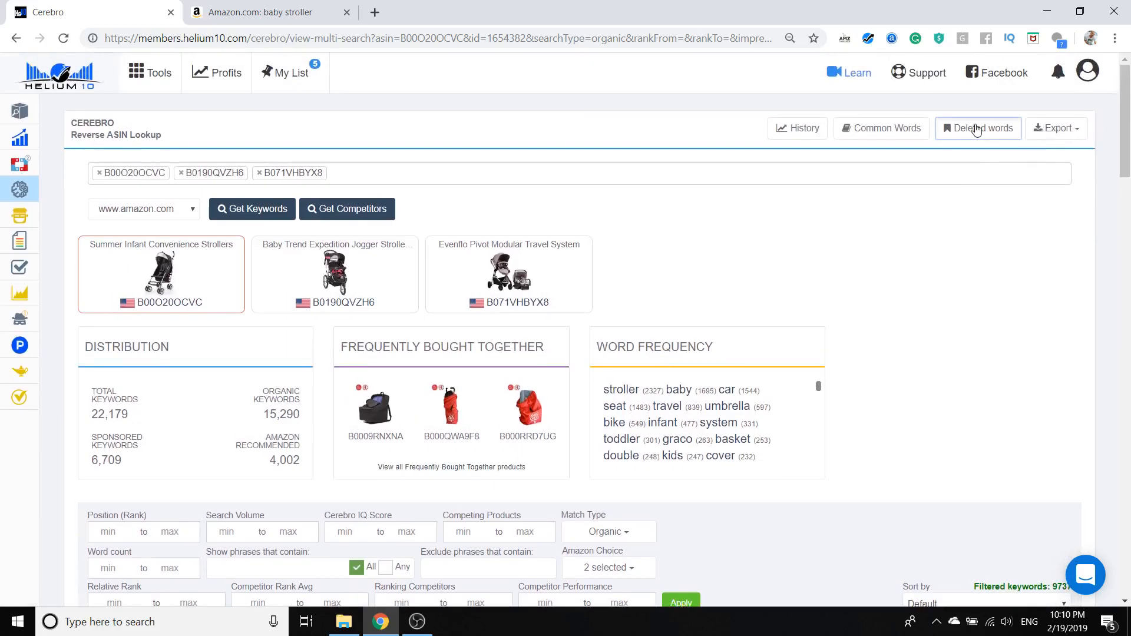
{"action": "left_click", "coordinate": [976, 129]}
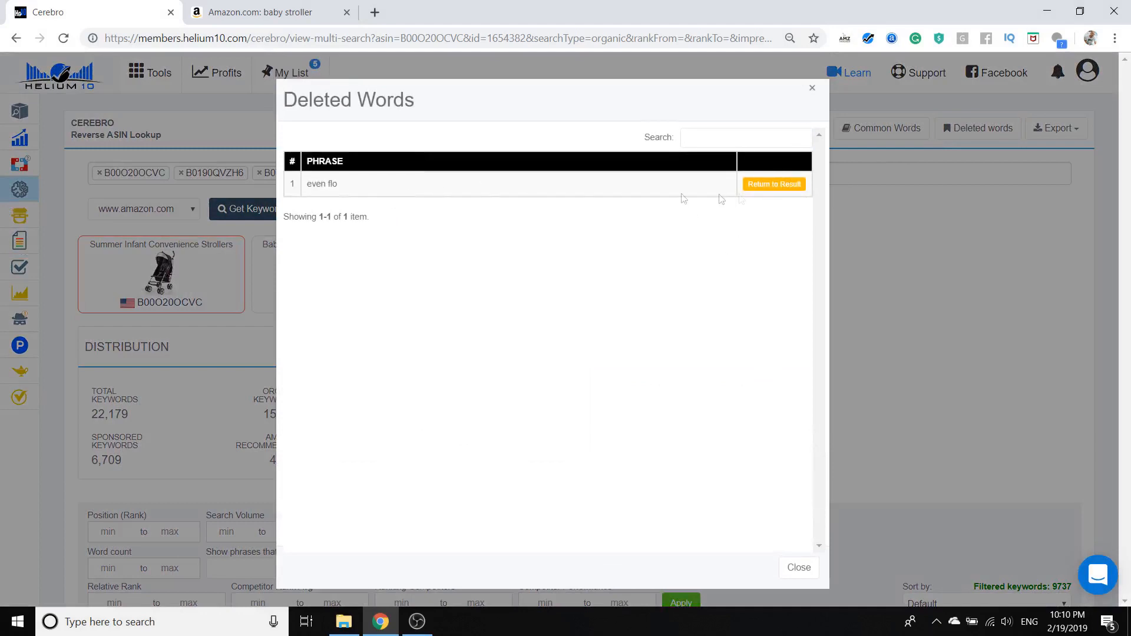
{"action": "left_click", "coordinate": [812, 89]}
{"action": "scroll", "coordinate": [388, 340], "scroll_direction": "down", "scroll_amount": 5}
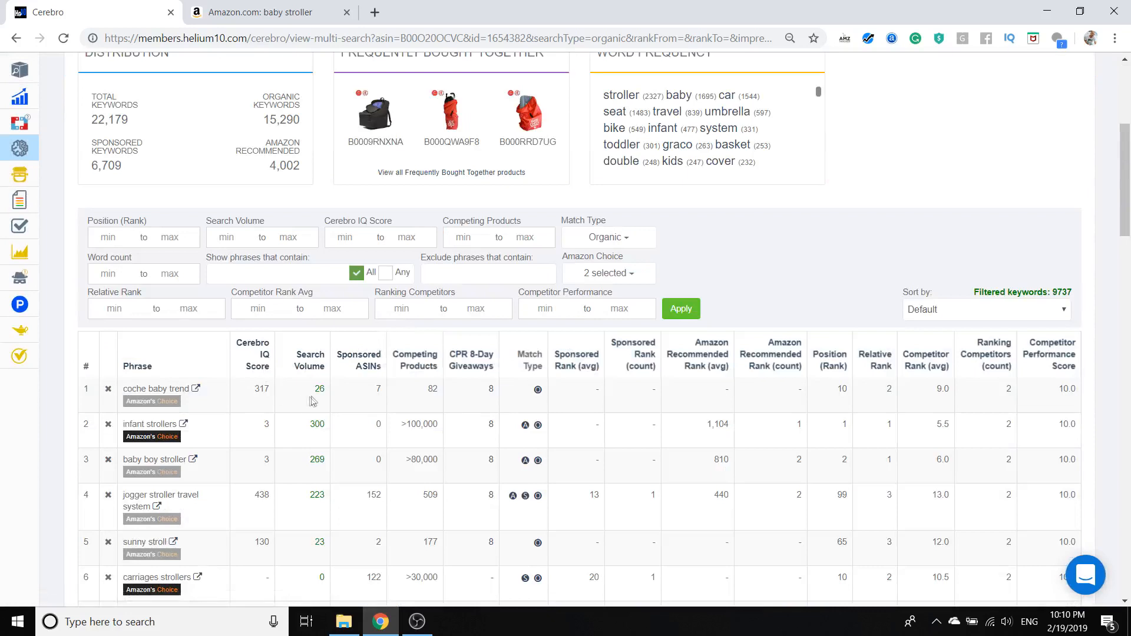
Sort the keyword results by search volume from high to low
{"action": "scroll", "coordinate": [267, 377], "scroll_direction": "down", "scroll_amount": 1}
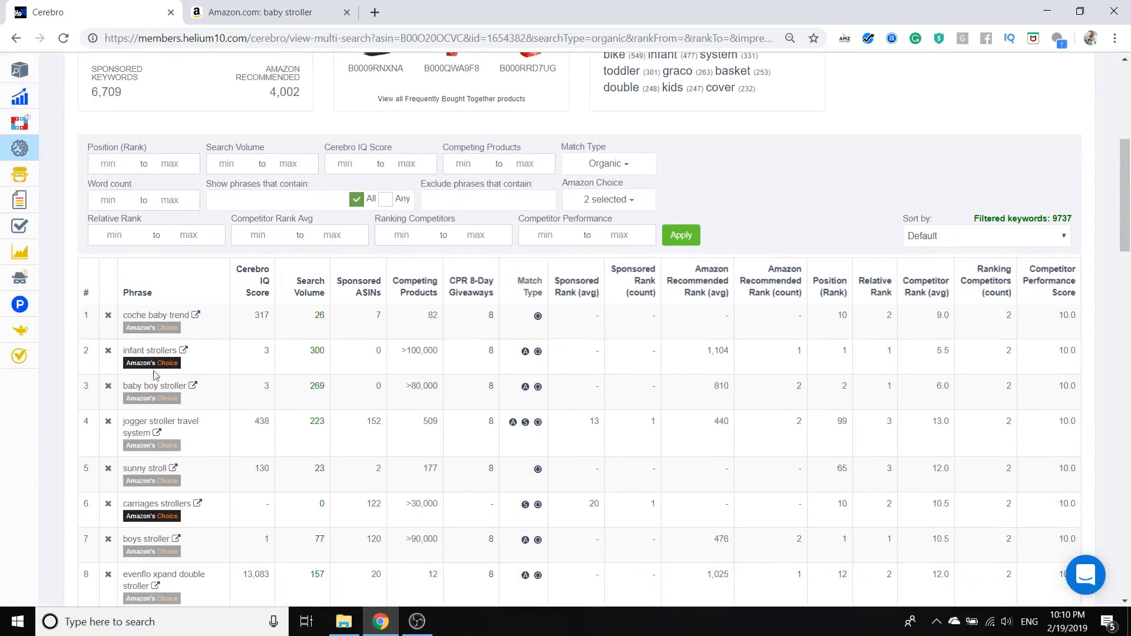
{"action": "left_click", "coordinate": [312, 293]}
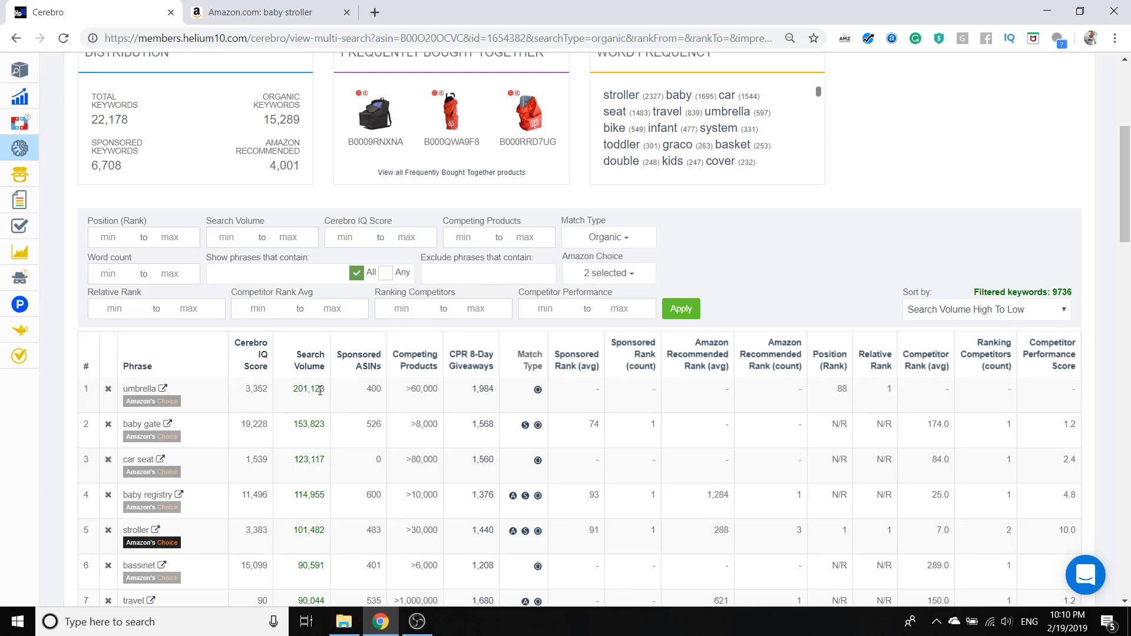
{"action": "right_click", "coordinate": [638, 247]}
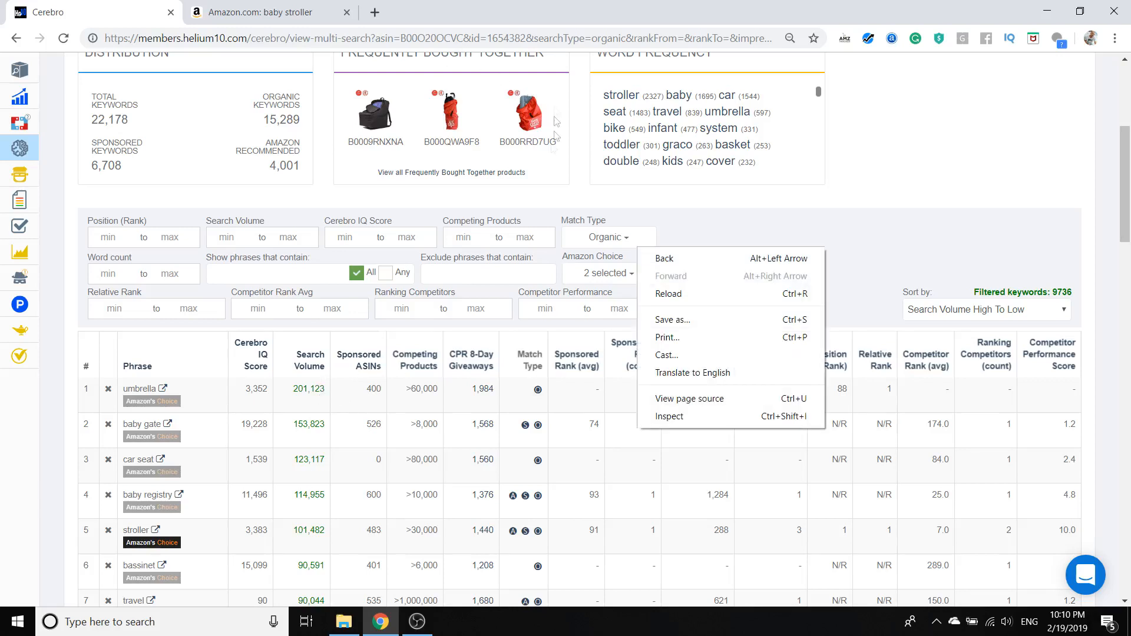
{"action": "left_click", "coordinate": [360, 359]}
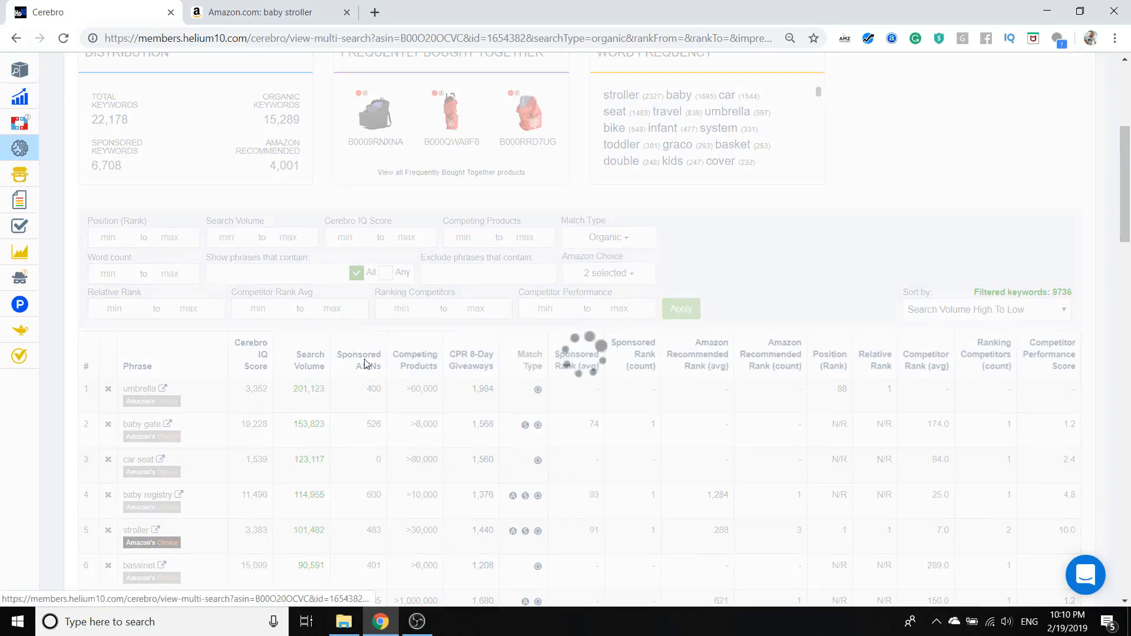
{"action": "left_click", "coordinate": [322, 370]}
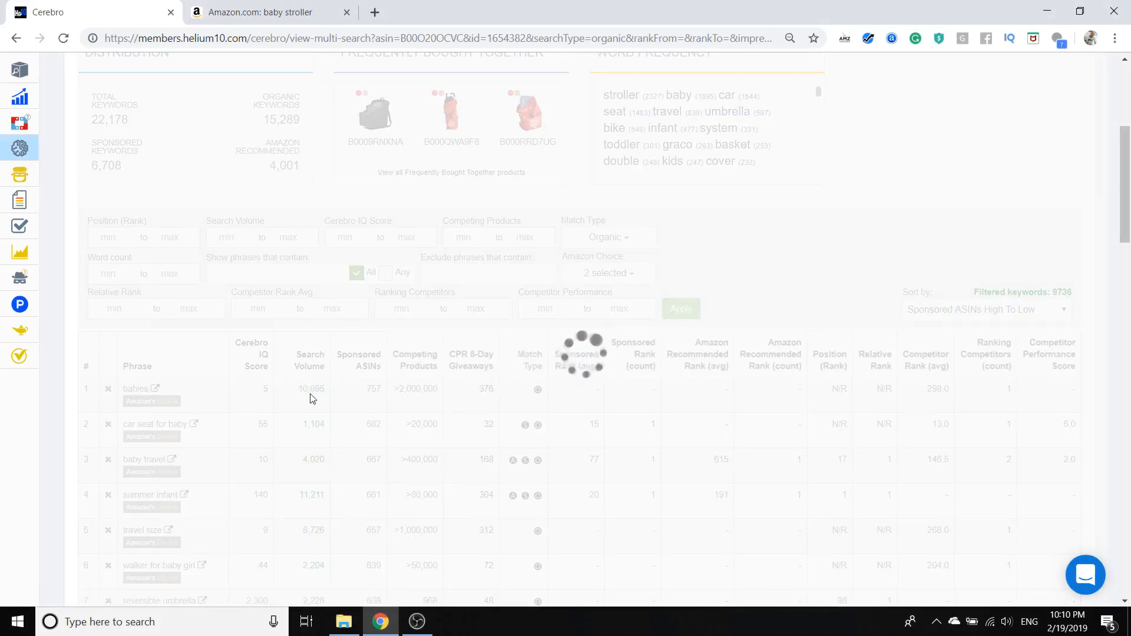
Sort the keyword results by sponsored ASINs from high to low and read through the leading phrases and their values
{"action": "scroll", "coordinate": [330, 466], "scroll_direction": "down", "scroll_amount": 2}
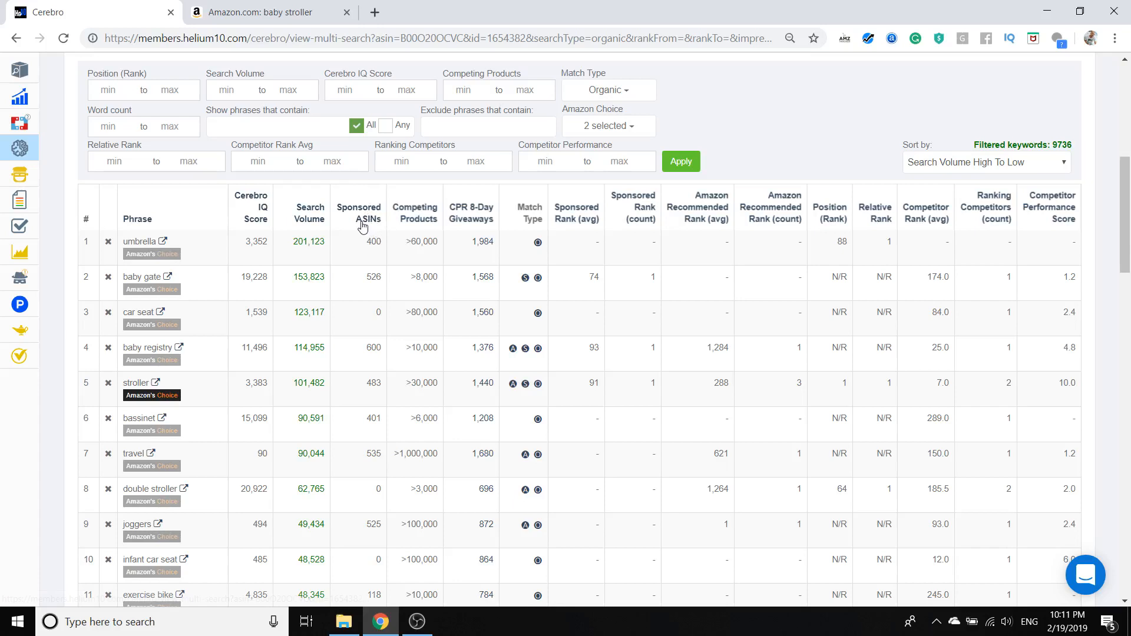
{"action": "mouse_move", "coordinate": [364, 227]}
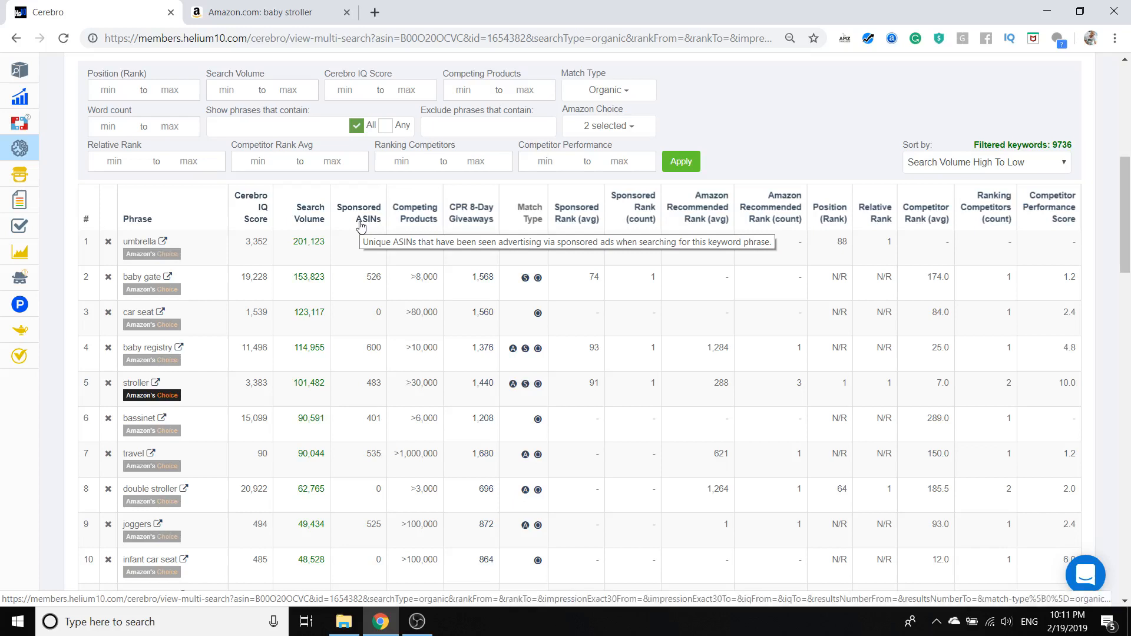
{"action": "left_click", "coordinate": [375, 219]}
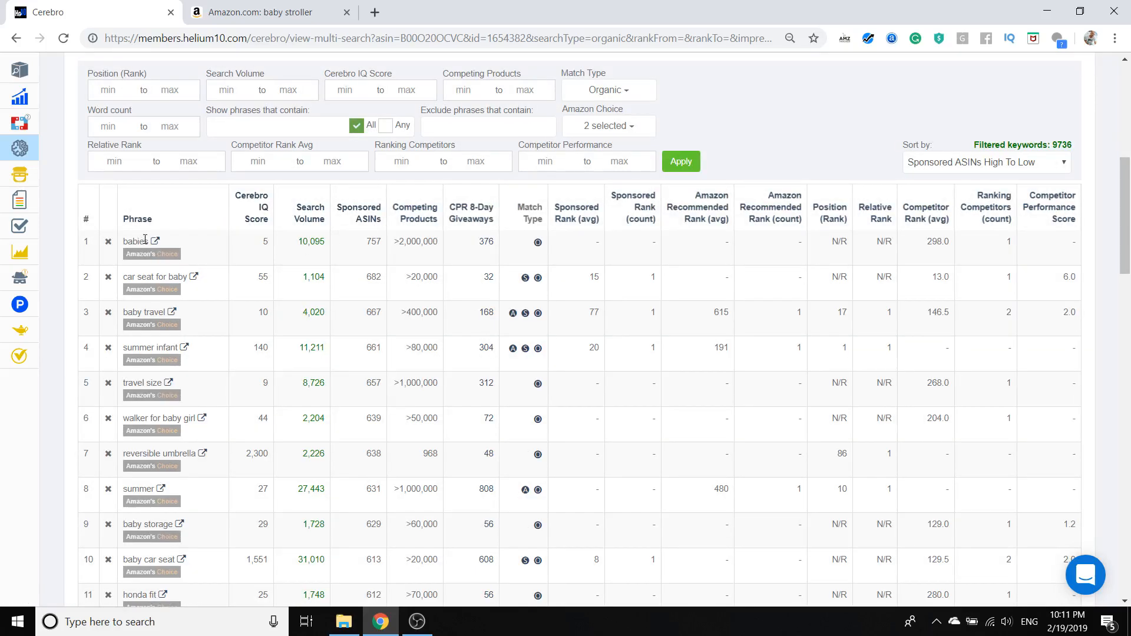
{"action": "scroll", "coordinate": [145, 239], "scroll_direction": "down", "scroll_amount": 4}
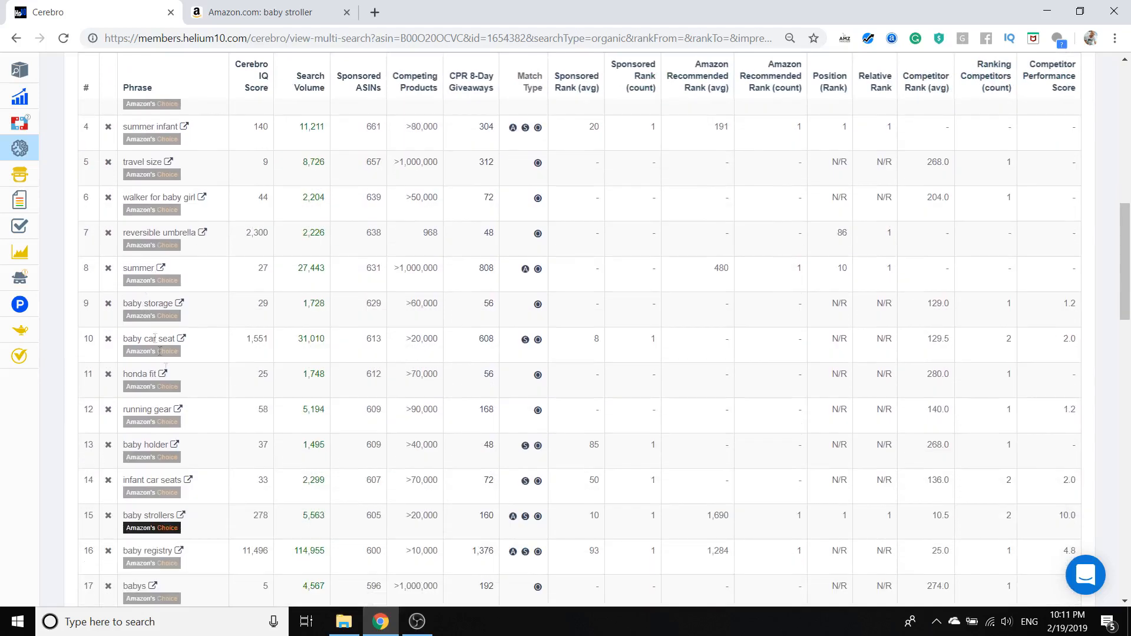
{"action": "scroll", "coordinate": [369, 516], "scroll_direction": "up", "scroll_amount": 3}
{"action": "scroll", "coordinate": [371, 517], "scroll_direction": "down", "scroll_amount": 3}
{"action": "scroll", "coordinate": [393, 311], "scroll_direction": "down", "scroll_amount": 1}
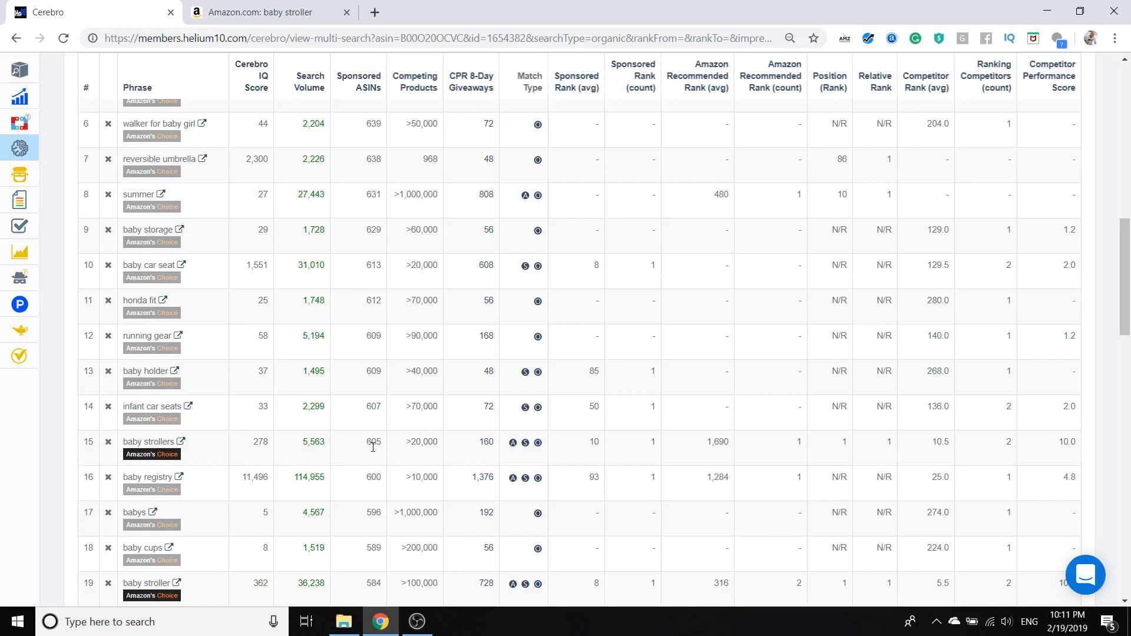
{"action": "scroll", "coordinate": [373, 447], "scroll_direction": "down", "scroll_amount": 1}
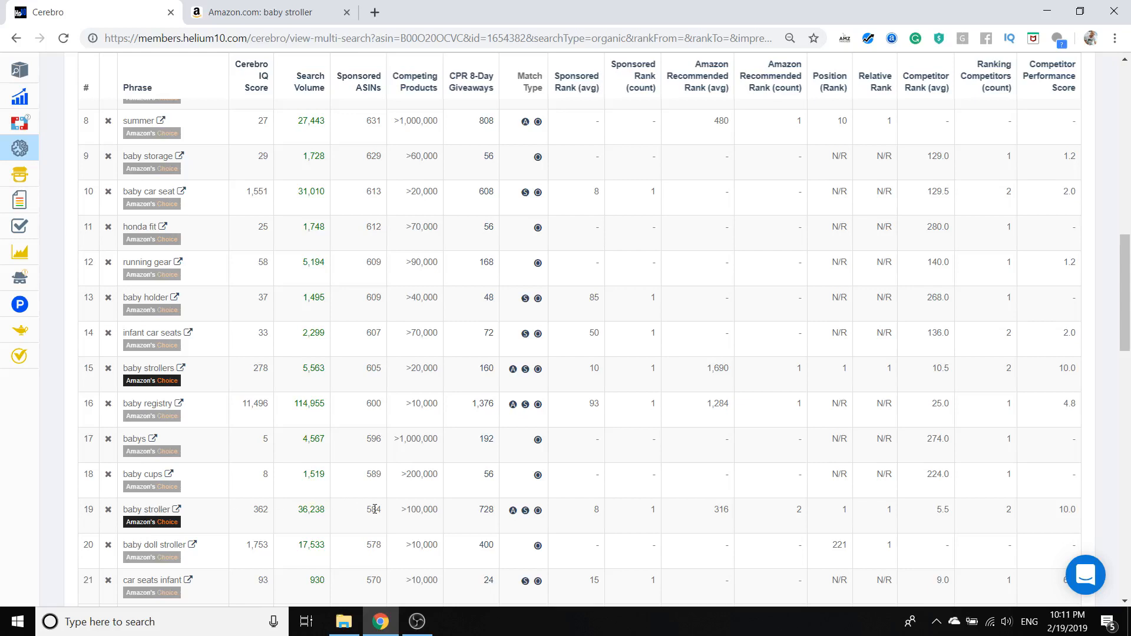
{"action": "scroll", "coordinate": [377, 530], "scroll_direction": "up", "scroll_amount": 3}
{"action": "scroll", "coordinate": [430, 122], "scroll_direction": "up", "scroll_amount": 2}
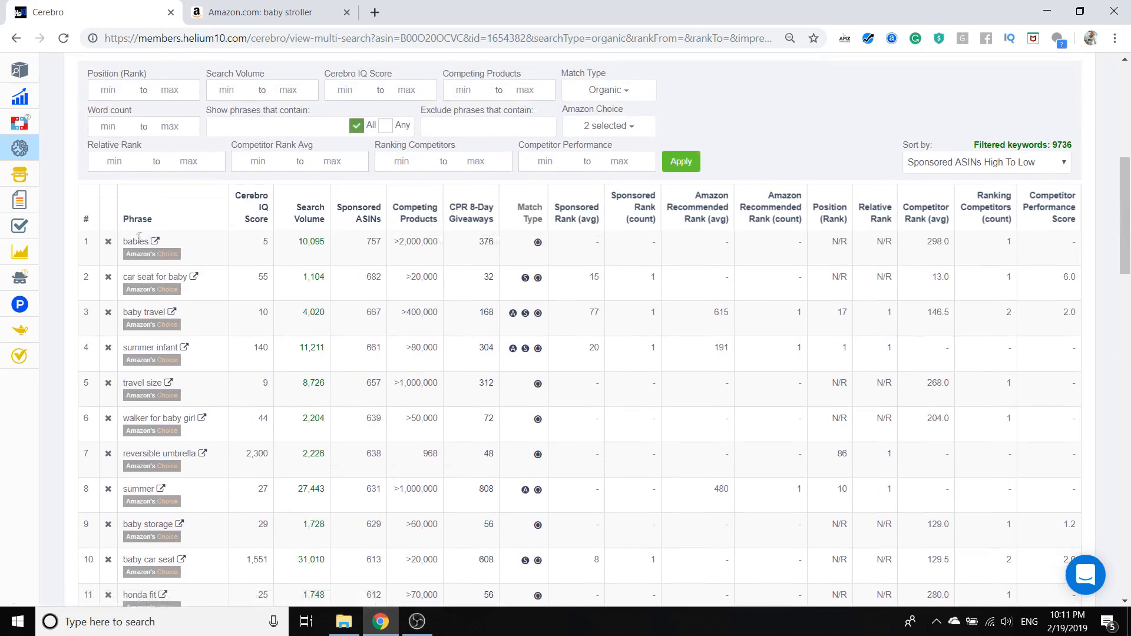
Examine the competing products, search volume and Cerebro IQ Score values across the listed keywords
{"action": "mouse_move", "coordinate": [413, 246]}
{"action": "mouse_move", "coordinate": [396, 243]}
{"action": "left_mouse_down"}
{"action": "mouse_move", "coordinate": [443, 241]}
{"action": "mouse_move", "coordinate": [406, 242]}
{"action": "left_mouse_up"}
{"action": "left_click", "coordinate": [401, 243]}
{"action": "left_click", "coordinate": [442, 240]}
{"action": "double_click", "coordinate": [404, 243]}
{"action": "left_click", "coordinate": [410, 240]}
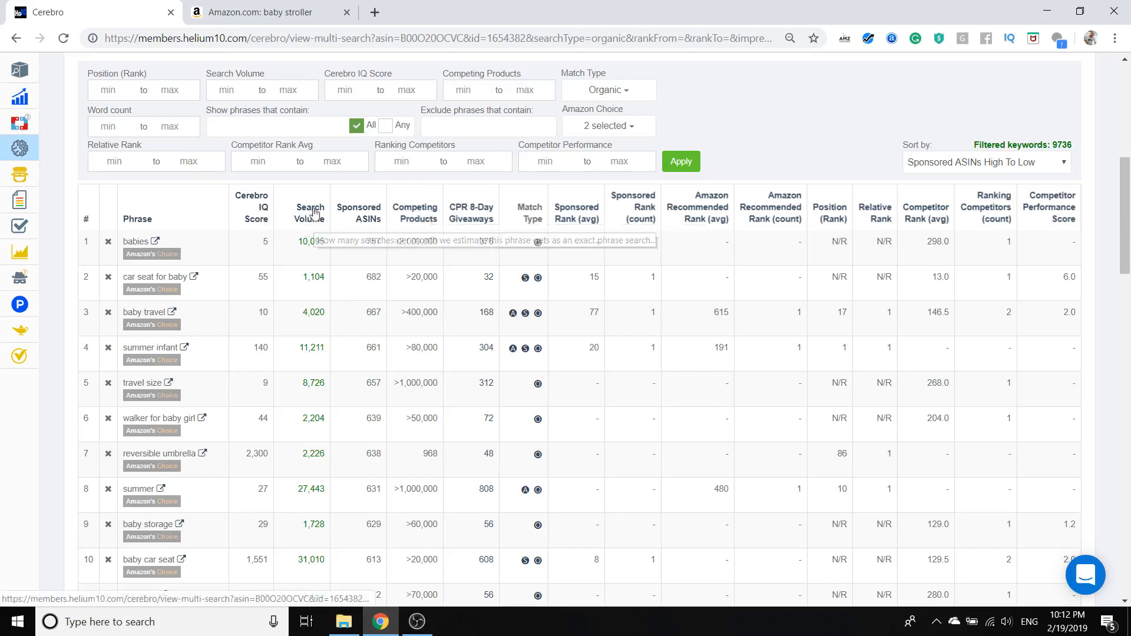
{"action": "scroll", "coordinate": [312, 235], "scroll_direction": "down", "scroll_amount": 1}
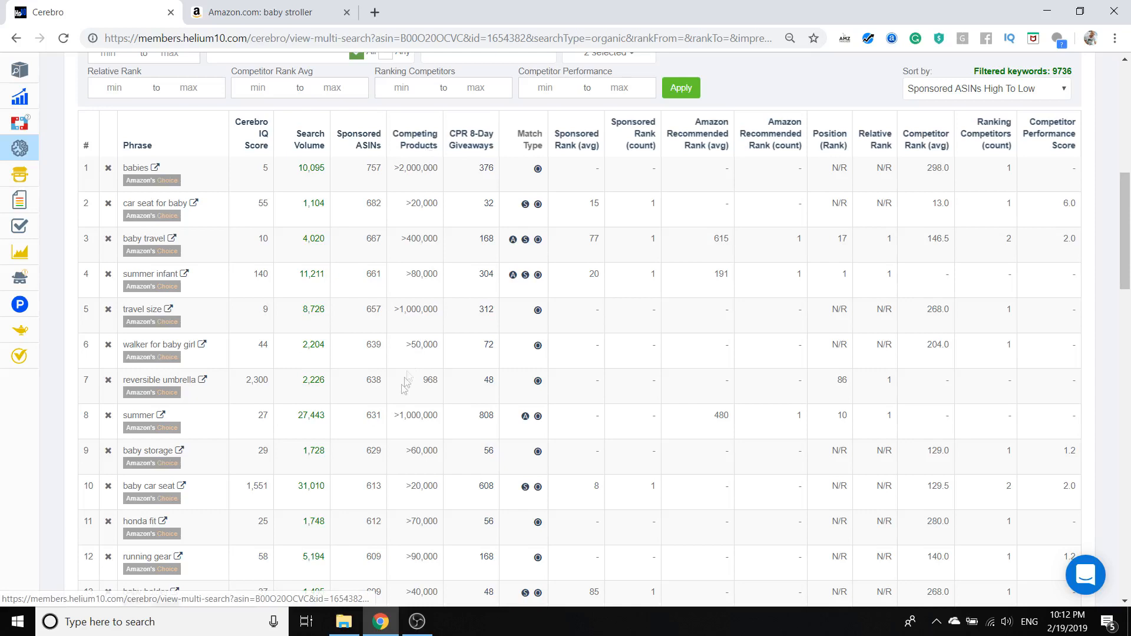
{"action": "mouse_move", "coordinate": [256, 137]}
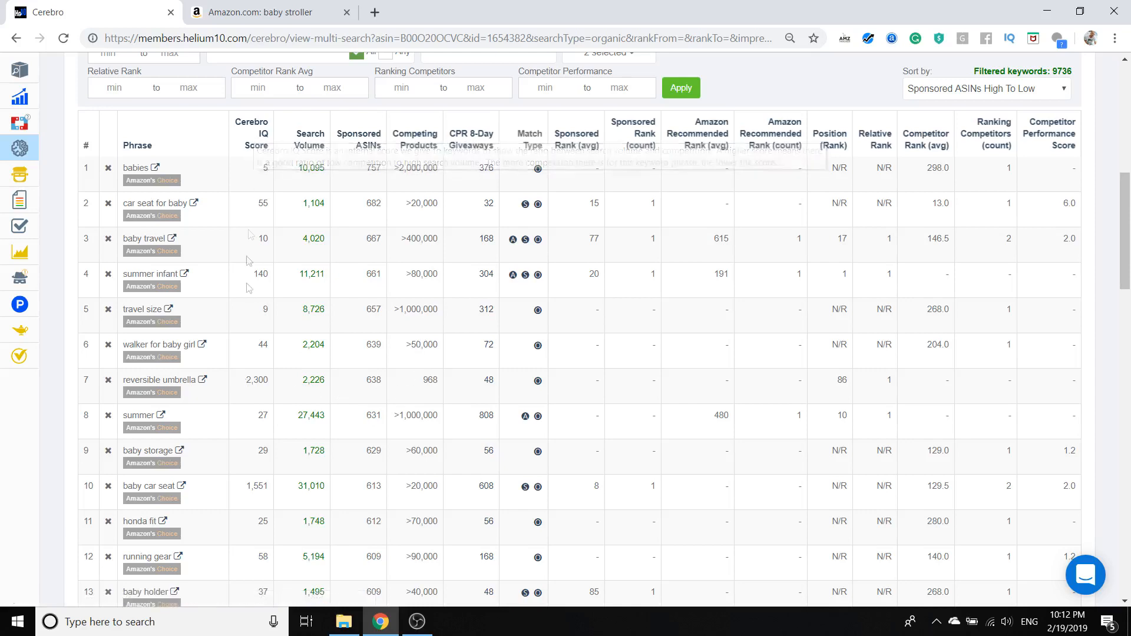
{"action": "scroll", "coordinate": [271, 390], "scroll_direction": "down", "scroll_amount": 7}
{"action": "scroll", "coordinate": [274, 392], "scroll_direction": "up", "scroll_amount": 3}
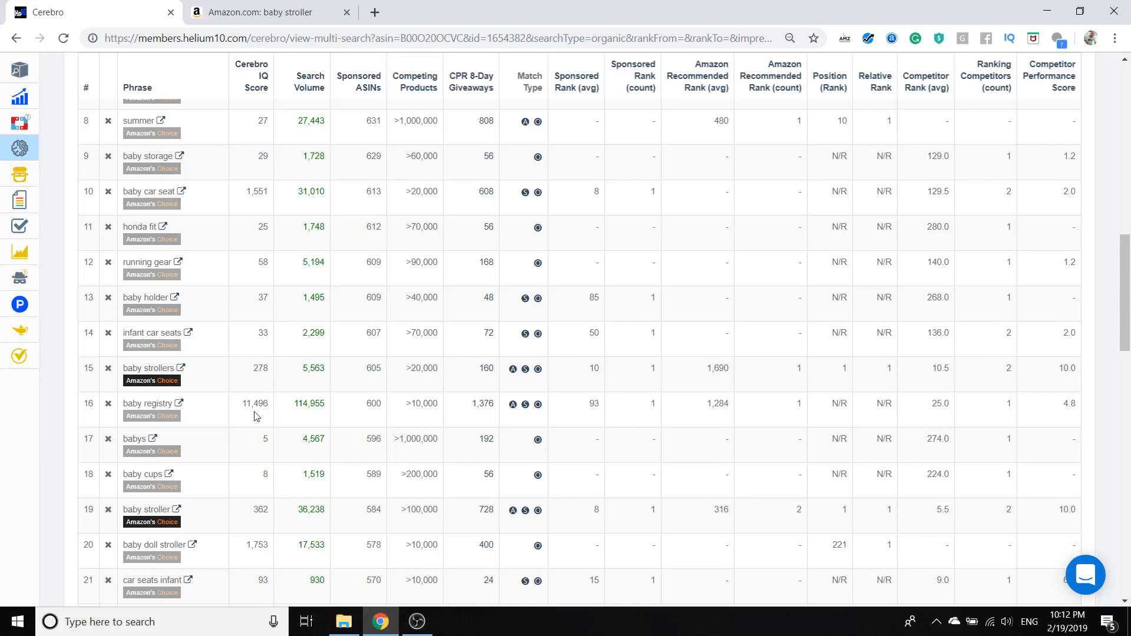
{"action": "scroll", "coordinate": [263, 407], "scroll_direction": "up", "scroll_amount": 5}
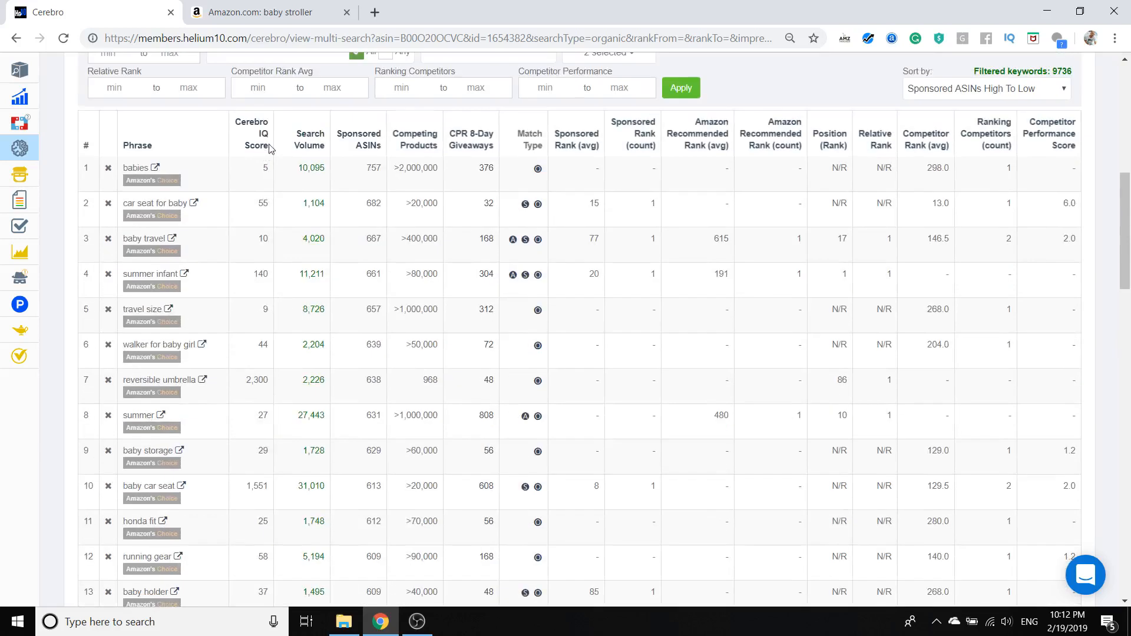
Examine the CPR 8-Day Giveaways and Position (Rank) columns together with the filter area above the keyword table
{"action": "mouse_move", "coordinate": [463, 124]}
{"action": "scroll", "coordinate": [283, 182], "scroll_direction": "up", "scroll_amount": 4}
{"action": "scroll", "coordinate": [282, 183], "scroll_direction": "down", "scroll_amount": 3}
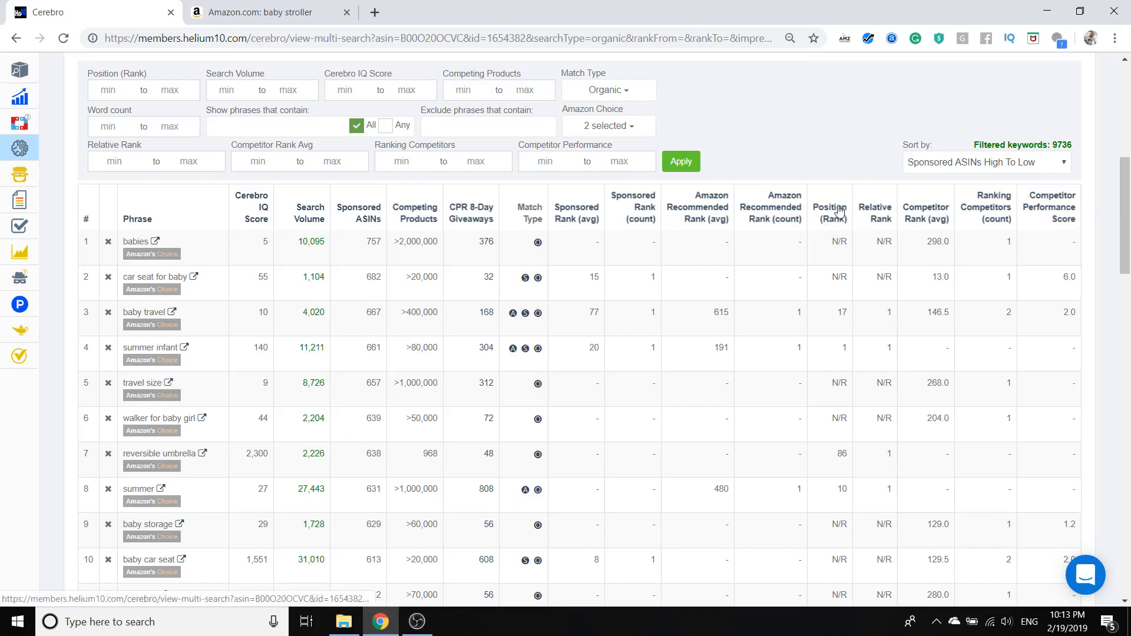
{"action": "scroll", "coordinate": [355, 310], "scroll_direction": "up", "scroll_amount": 2}
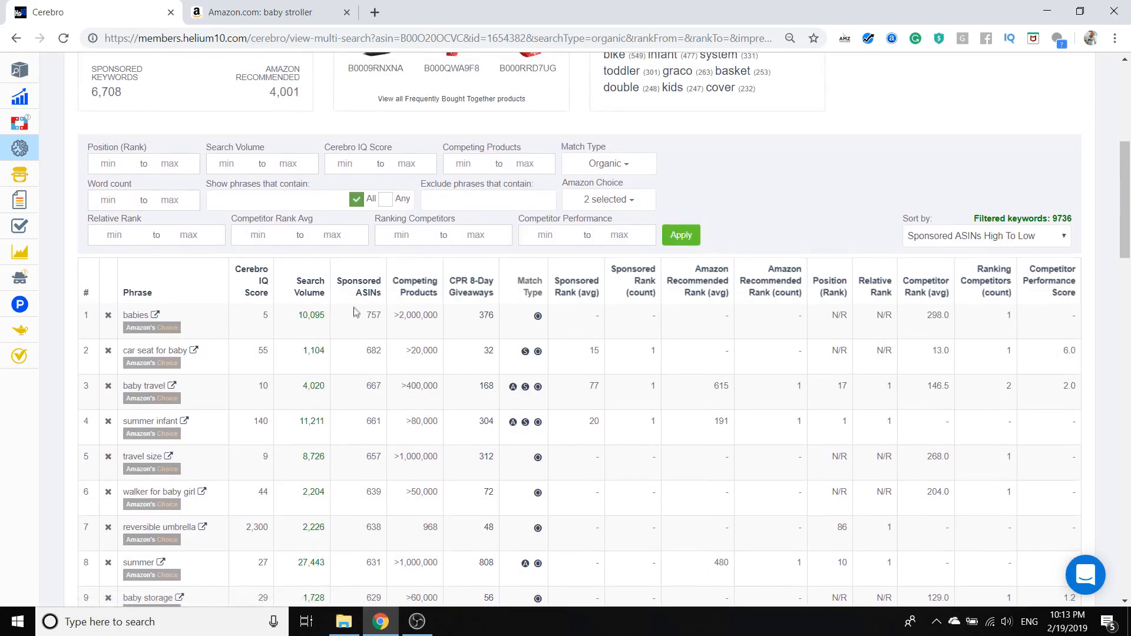
{"action": "scroll", "coordinate": [415, 307], "scroll_direction": "down", "scroll_amount": 3}
{"action": "scroll", "coordinate": [279, 279], "scroll_direction": "up", "scroll_amount": 7}
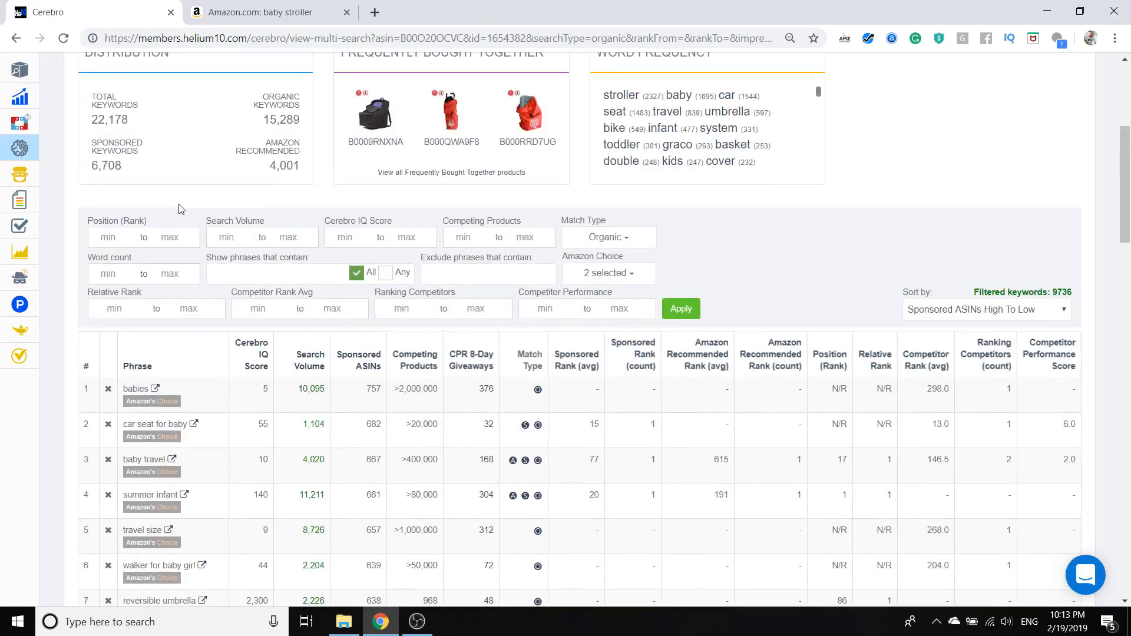
{"action": "scroll", "coordinate": [282, 305], "scroll_direction": "down", "scroll_amount": 5}
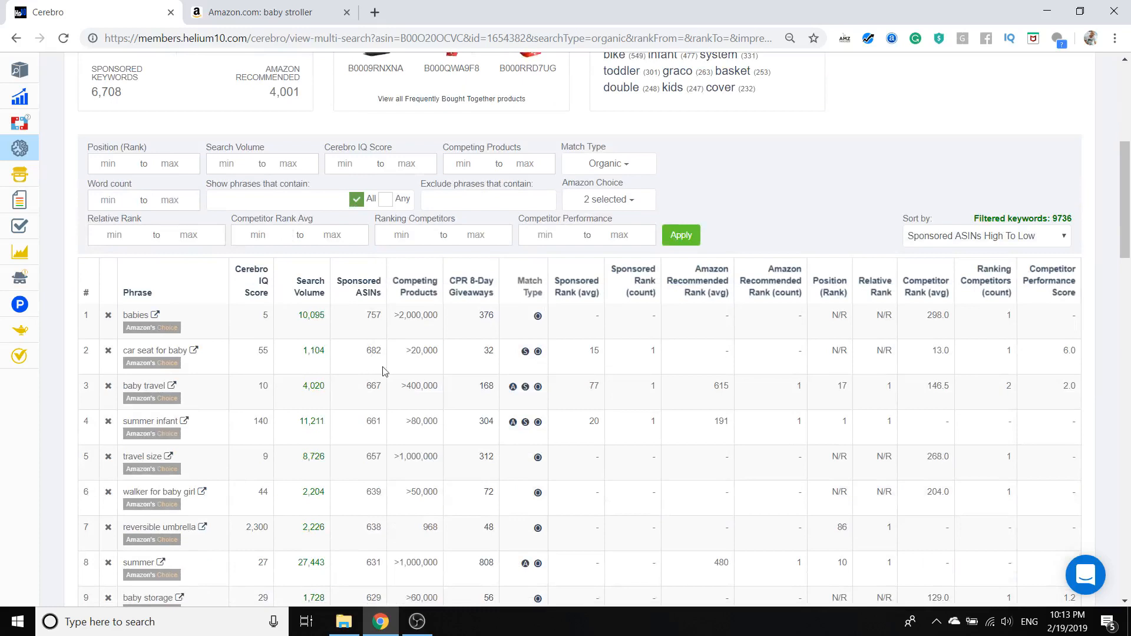
Open the Amazon search results for "baby travel" and look for the Summer Infant 3D Lite stroller among the listings
{"action": "left_click", "coordinate": [171, 387]}
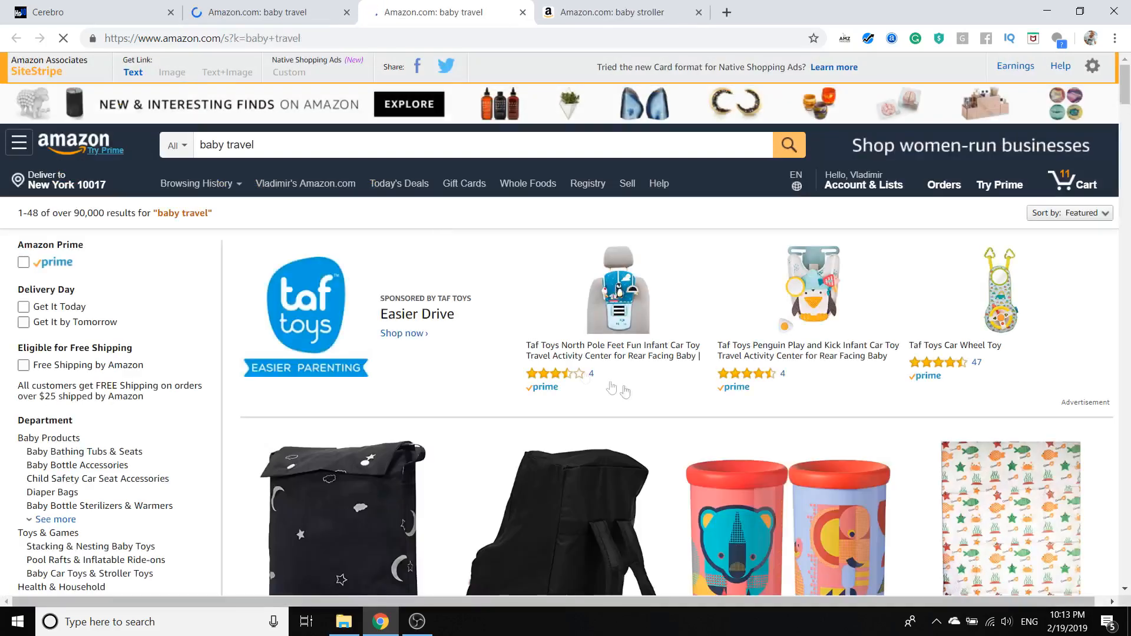
{"action": "scroll", "coordinate": [624, 321], "scroll_direction": "down", "scroll_amount": 15}
{"action": "scroll", "coordinate": [624, 320], "scroll_direction": "down", "scroll_amount": 15}
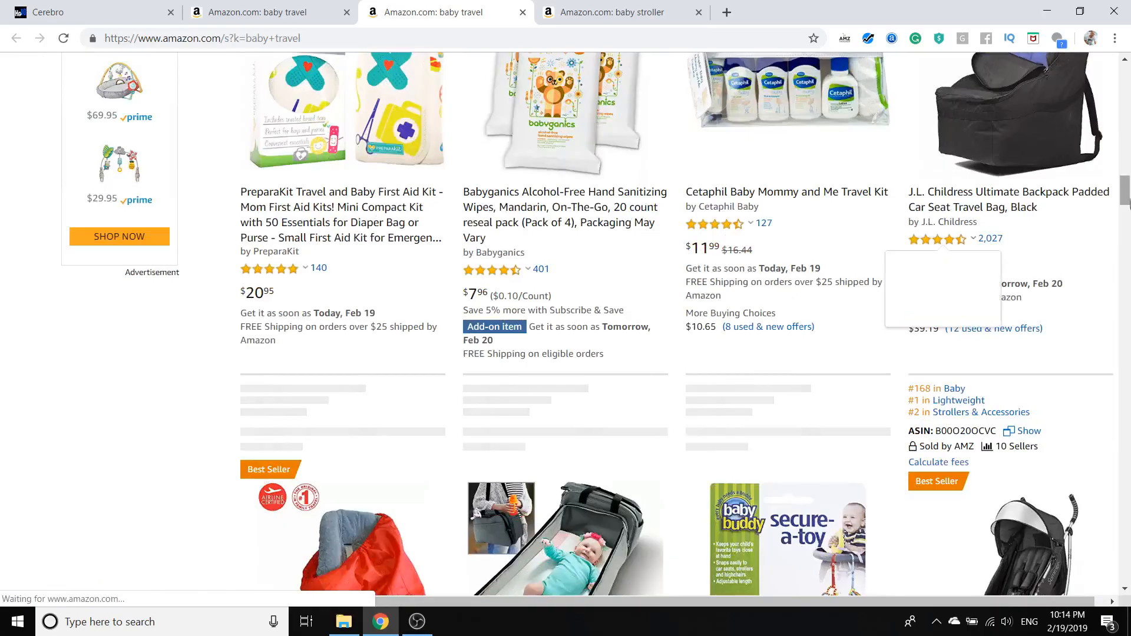
{"action": "scroll", "coordinate": [862, 297], "scroll_direction": "up", "scroll_amount": 20}
{"action": "scroll", "coordinate": [862, 298], "scroll_direction": "up", "scroll_amount": 5}
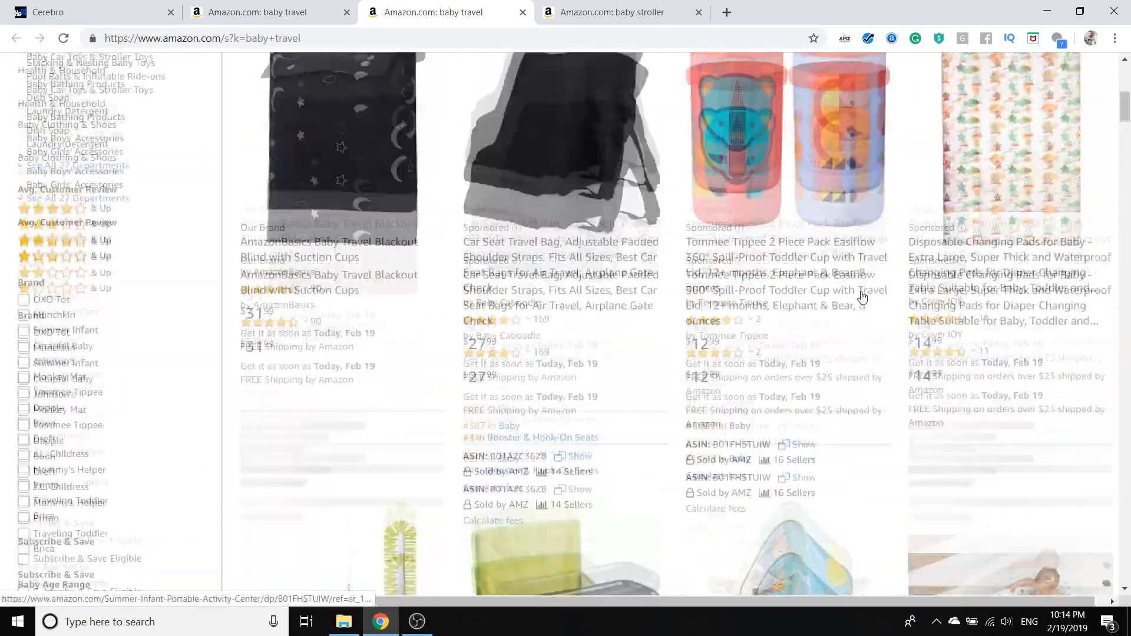
{"action": "scroll", "coordinate": [866, 297], "scroll_direction": "down", "scroll_amount": 10}
{"action": "scroll", "coordinate": [871, 297], "scroll_direction": "down", "scroll_amount": 15}
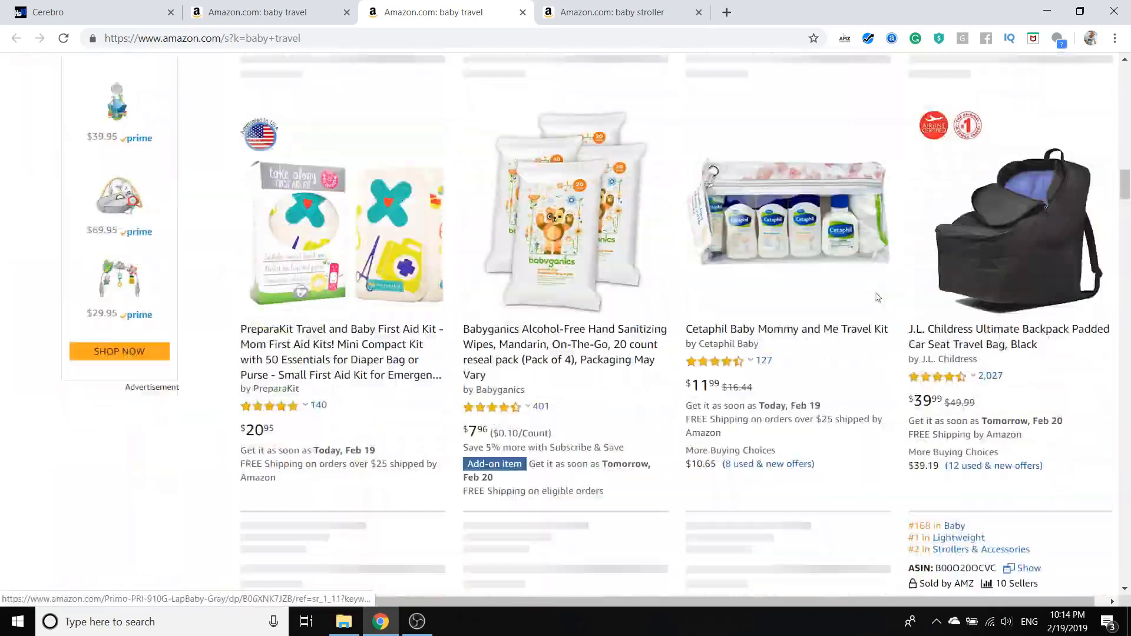
{"action": "scroll", "coordinate": [966, 270], "scroll_direction": "up", "scroll_amount": 3}
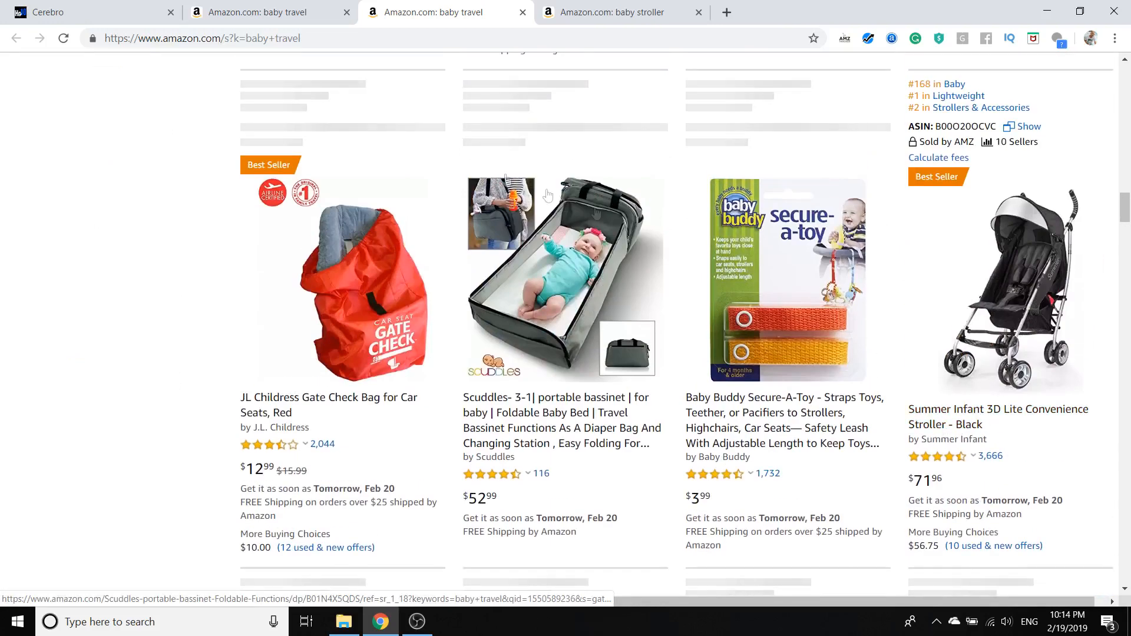
Return to Cerebro, check the position and relative rank columns, and sort the keywords by relative rank from high to low
{"action": "key", "text": "ctrl+1"}
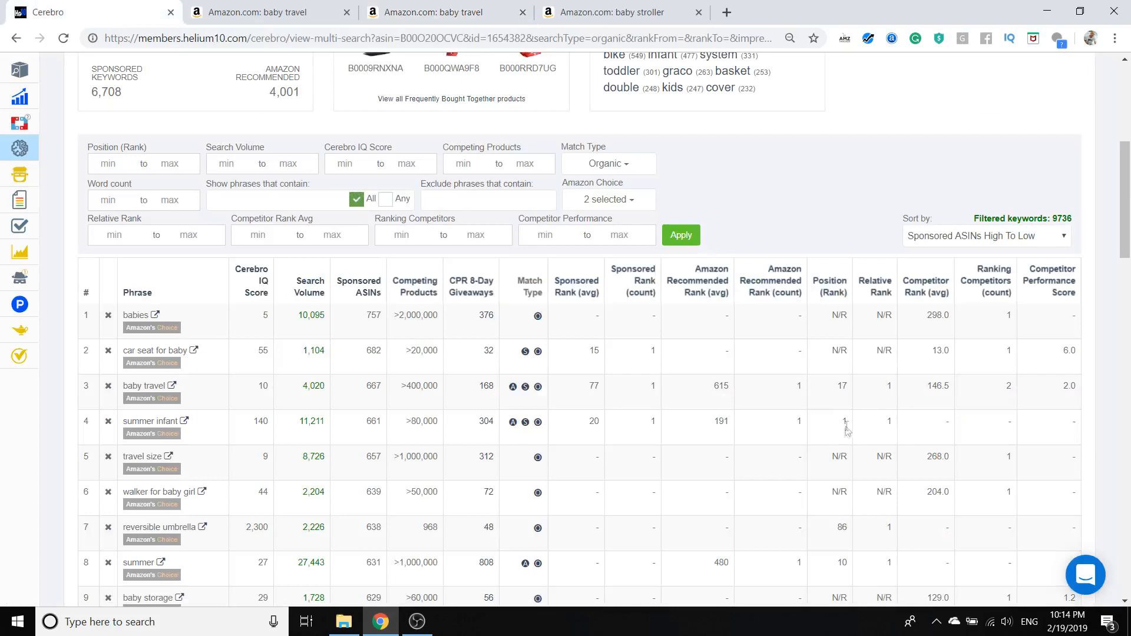
{"action": "scroll", "coordinate": [846, 422], "scroll_direction": "down", "scroll_amount": 1}
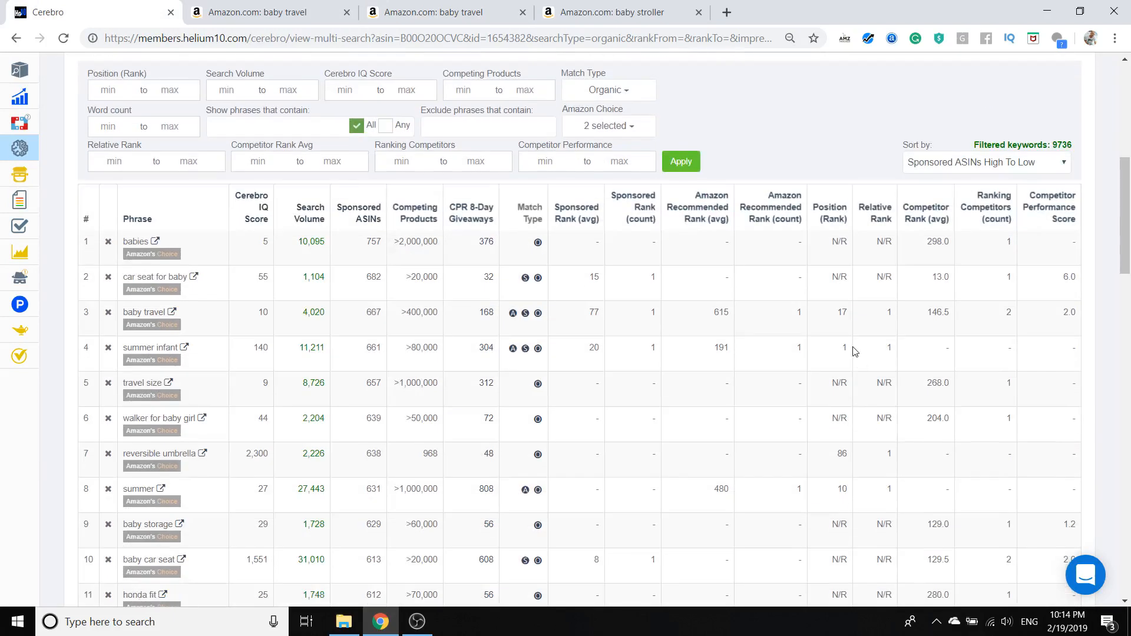
{"action": "mouse_move", "coordinate": [886, 214]}
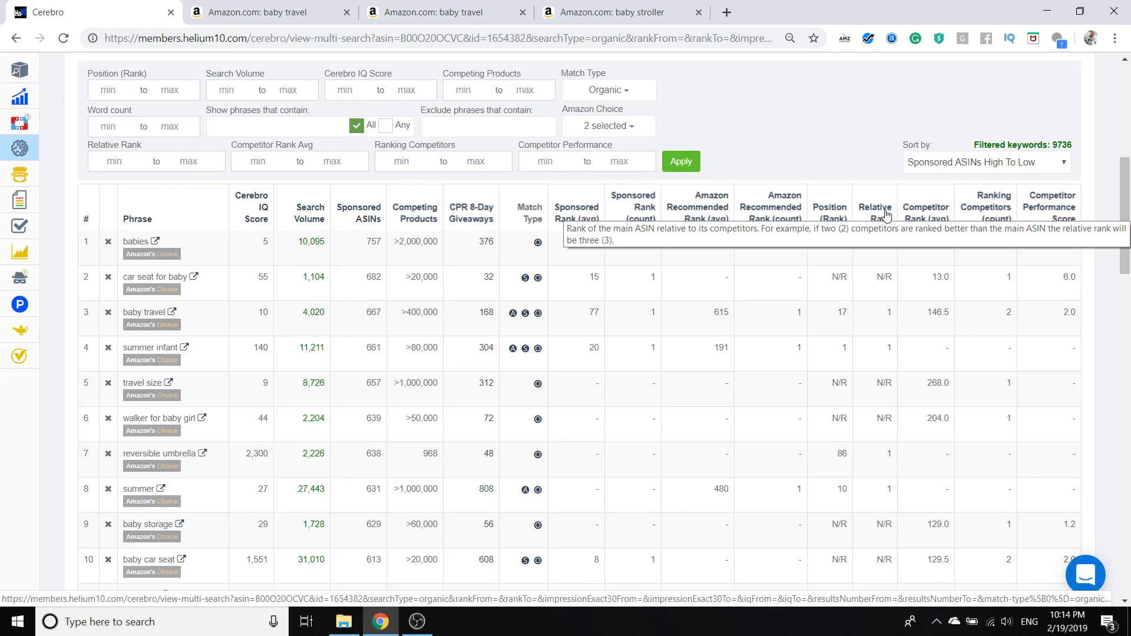
{"action": "scroll", "coordinate": [887, 224], "scroll_direction": "down", "scroll_amount": 15}
{"action": "scroll", "coordinate": [891, 260], "scroll_direction": "up", "scroll_amount": 12}
{"action": "scroll", "coordinate": [893, 271], "scroll_direction": "up", "scroll_amount": 5}
{"action": "left_click", "coordinate": [892, 351]}
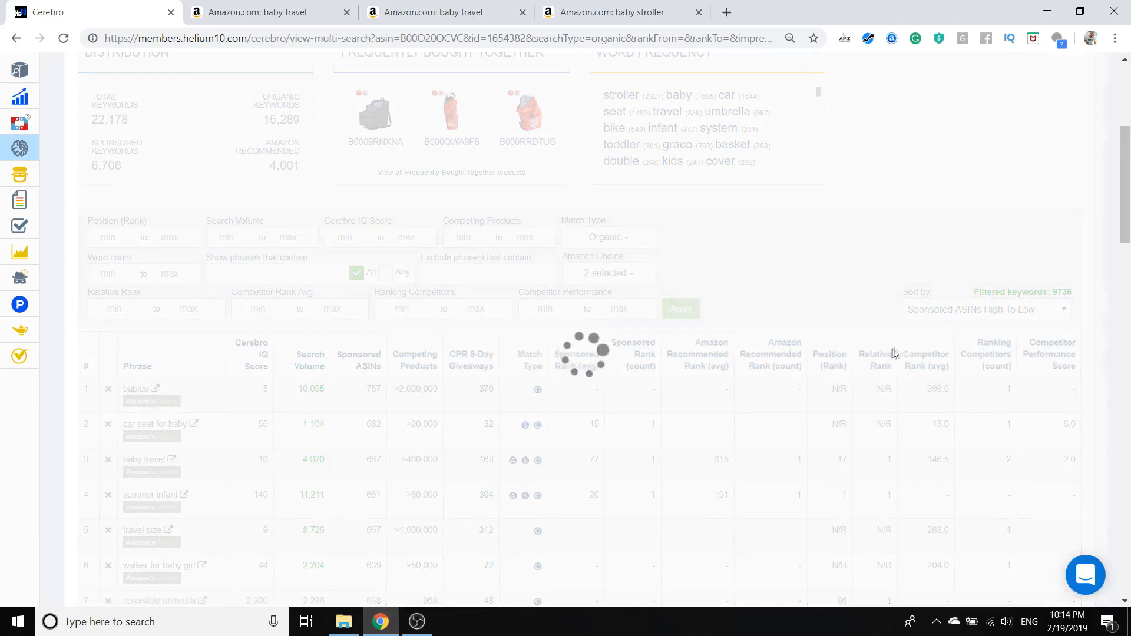
Compare the individual ranks of the three ASINs for the phrase "baby seat with wheels" and identify the main product
{"action": "scroll", "coordinate": [877, 365], "scroll_direction": "down", "scroll_amount": 3}
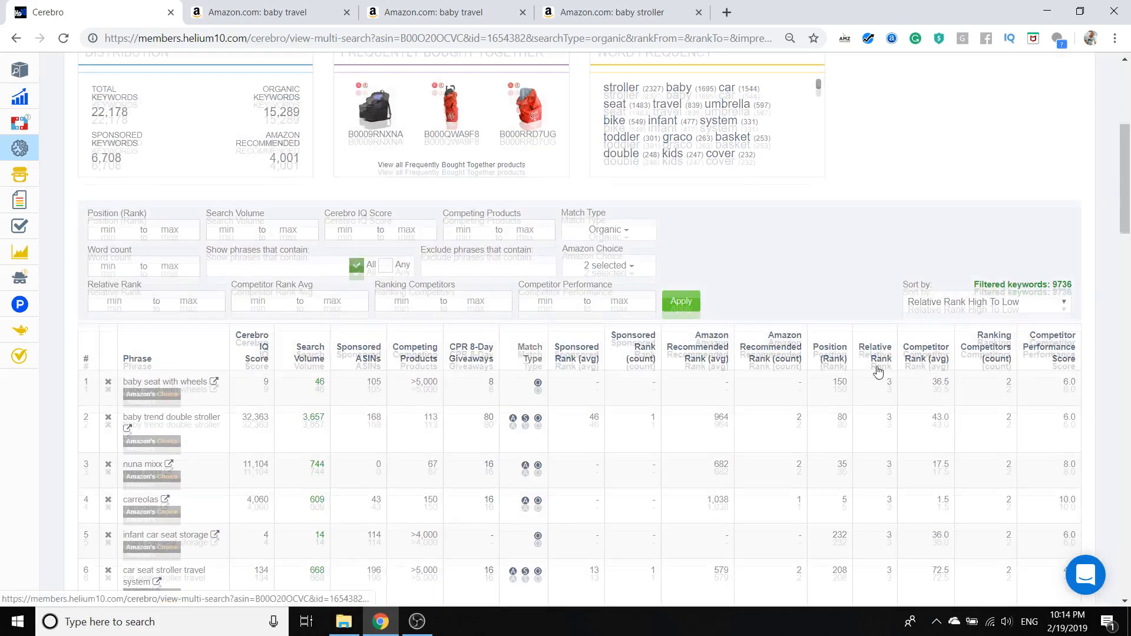
{"action": "mouse_move", "coordinate": [891, 239]}
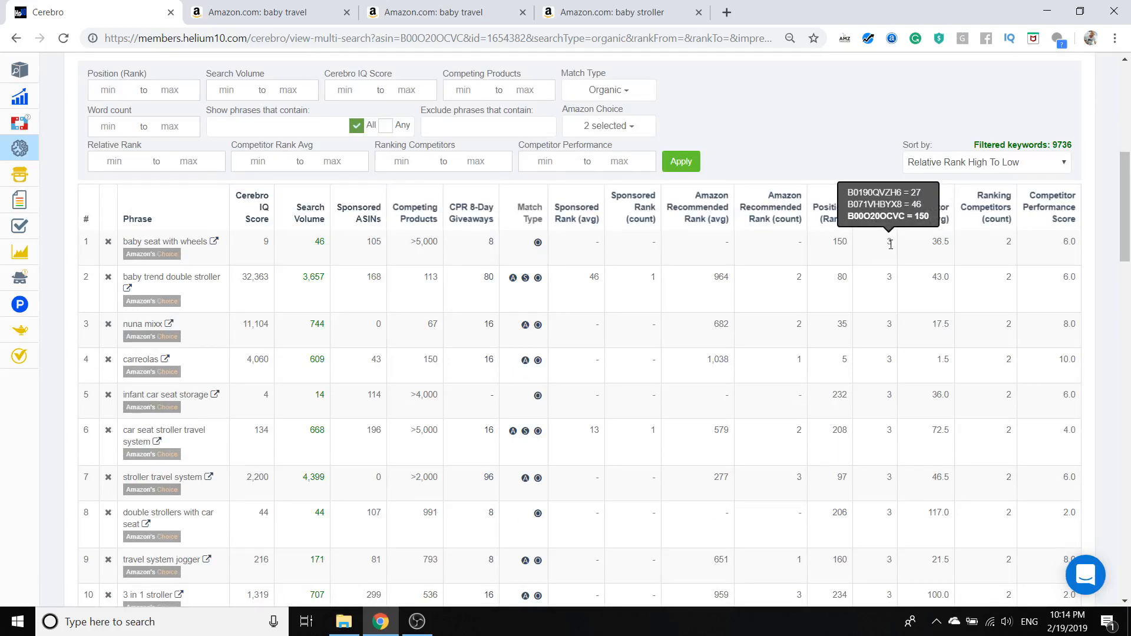
{"action": "scroll", "coordinate": [890, 244], "scroll_direction": "up", "scroll_amount": 7}
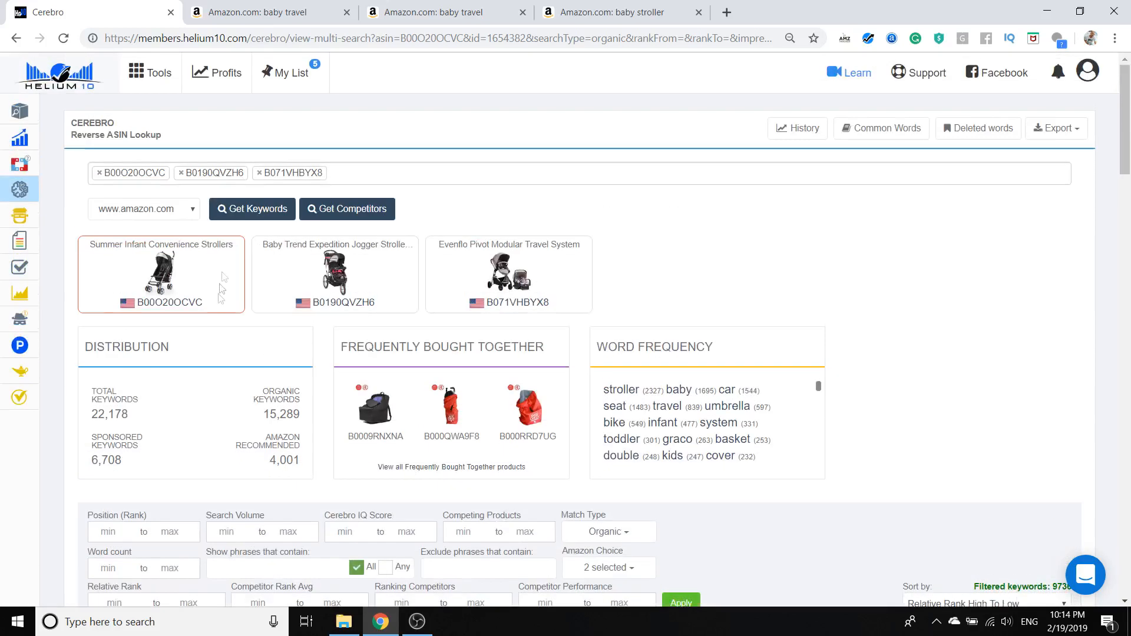
{"action": "scroll", "coordinate": [873, 460], "scroll_direction": "down", "scroll_amount": 5}
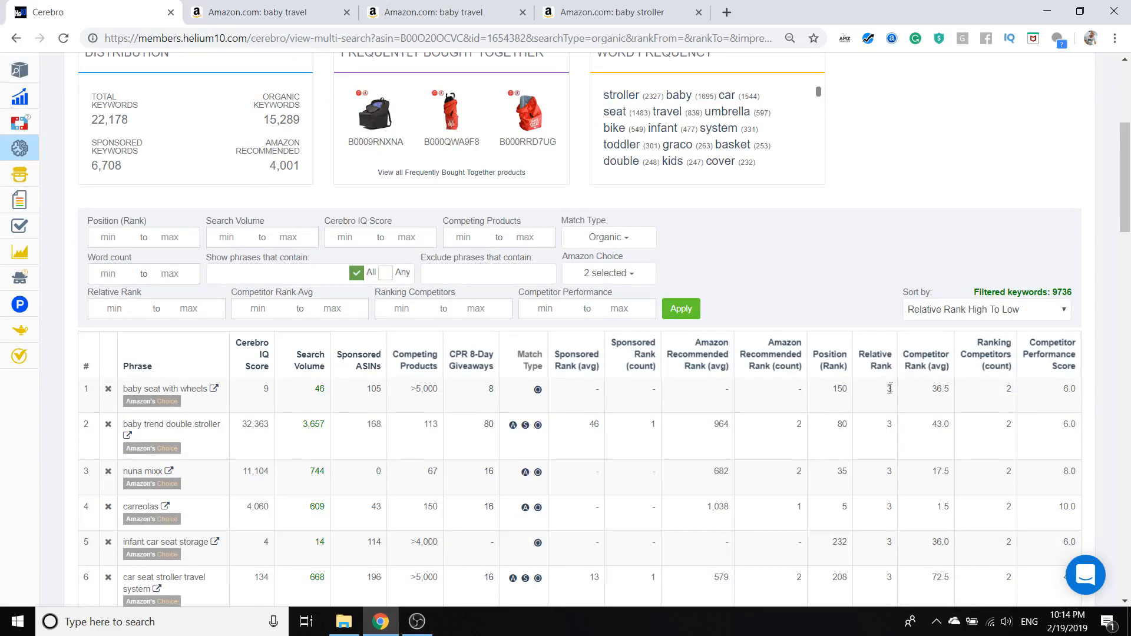
{"action": "mouse_move", "coordinate": [889, 390]}
Sort the keyword results by average competitor rank from high to low
{"action": "left_click", "coordinate": [927, 369]}
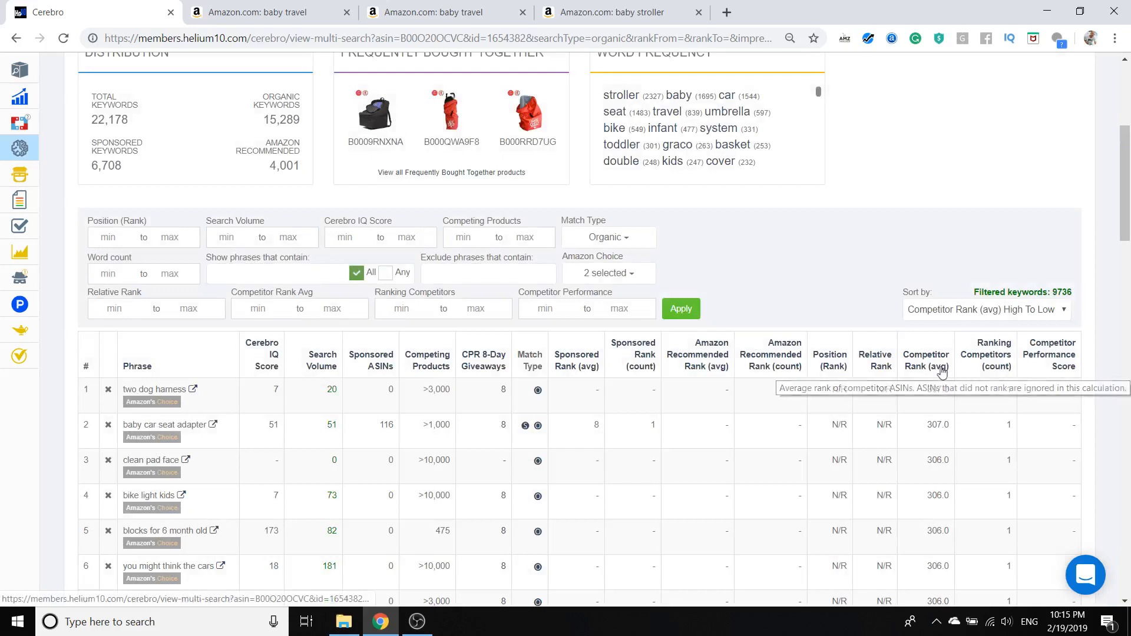
Sort the keywords by ranking competitors count from high to low, and by competitor performance from low to high
{"action": "scroll", "coordinate": [824, 430], "scroll_direction": "down", "scroll_amount": 1}
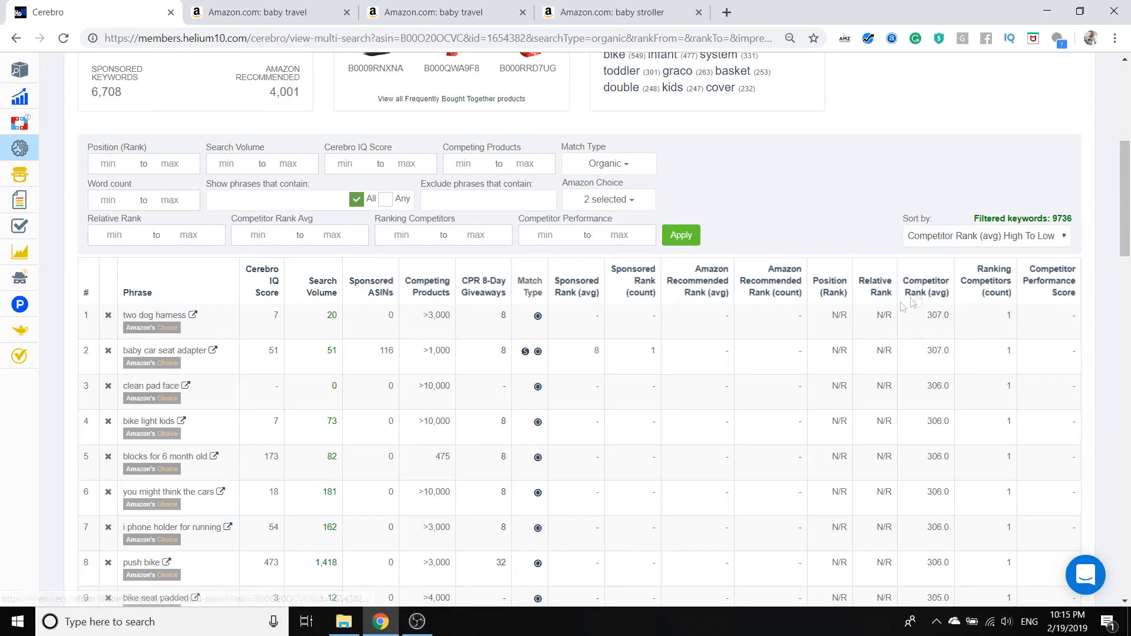
{"action": "left_click", "coordinate": [998, 288]}
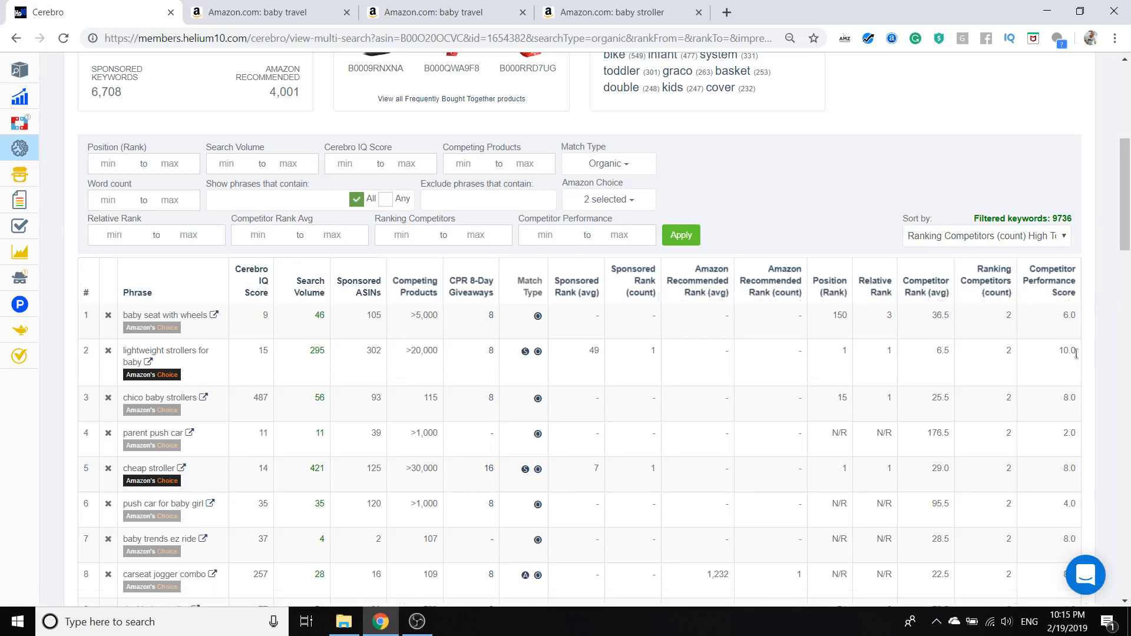
{"action": "left_click", "coordinate": [1059, 282]}
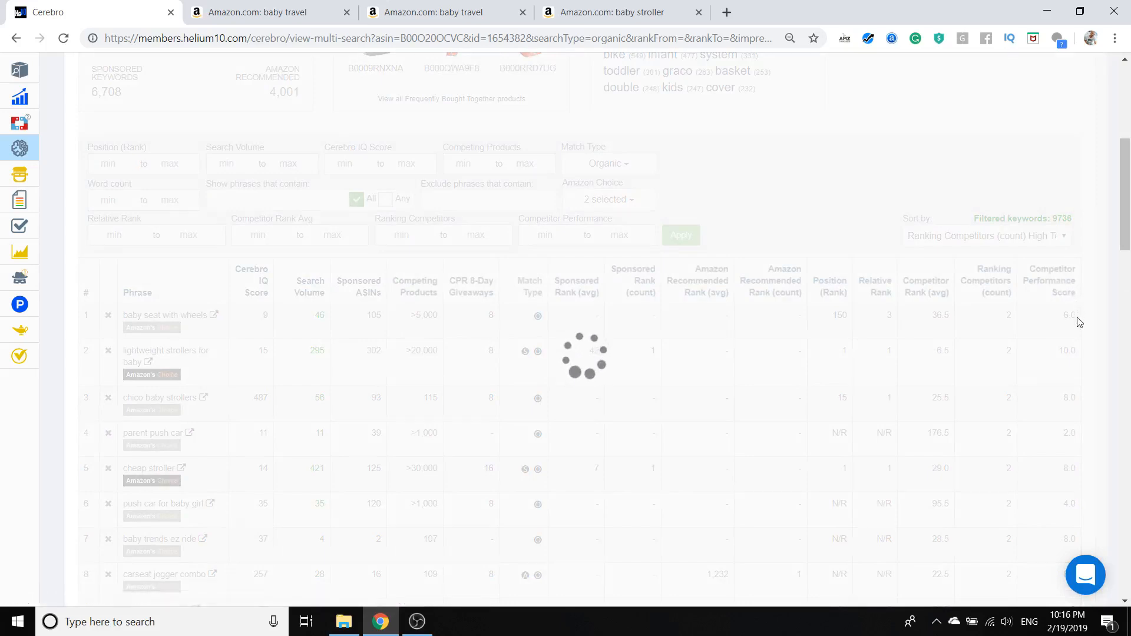
{"action": "scroll", "coordinate": [1011, 399], "scroll_direction": "up", "scroll_amount": 1}
{"action": "left_click", "coordinate": [1060, 311]}
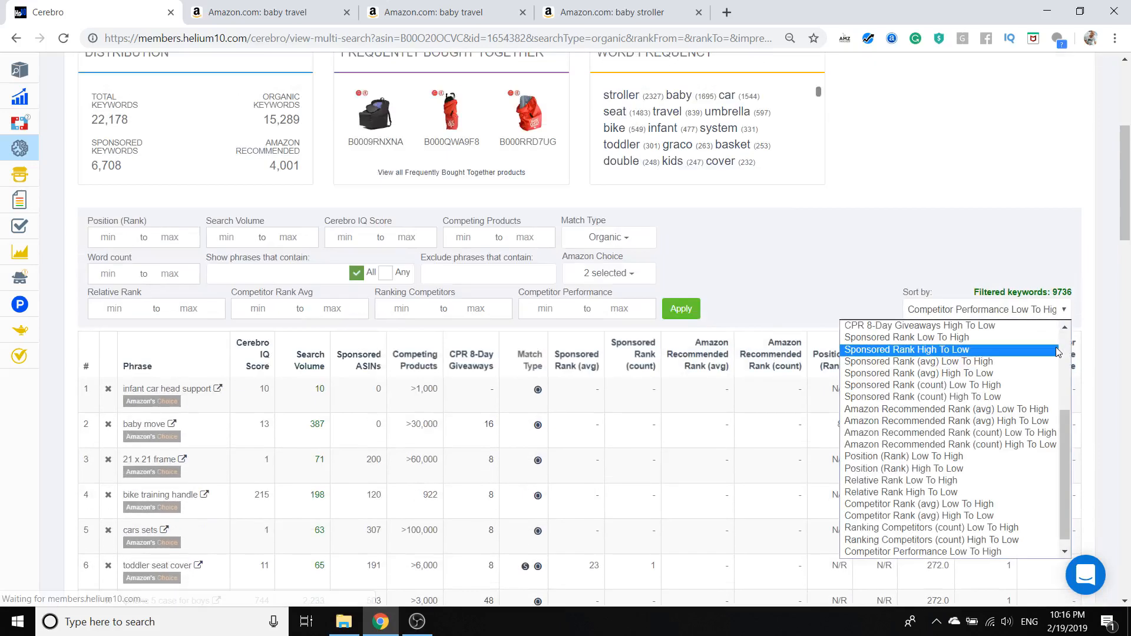
{"action": "left_click", "coordinate": [1056, 347]}
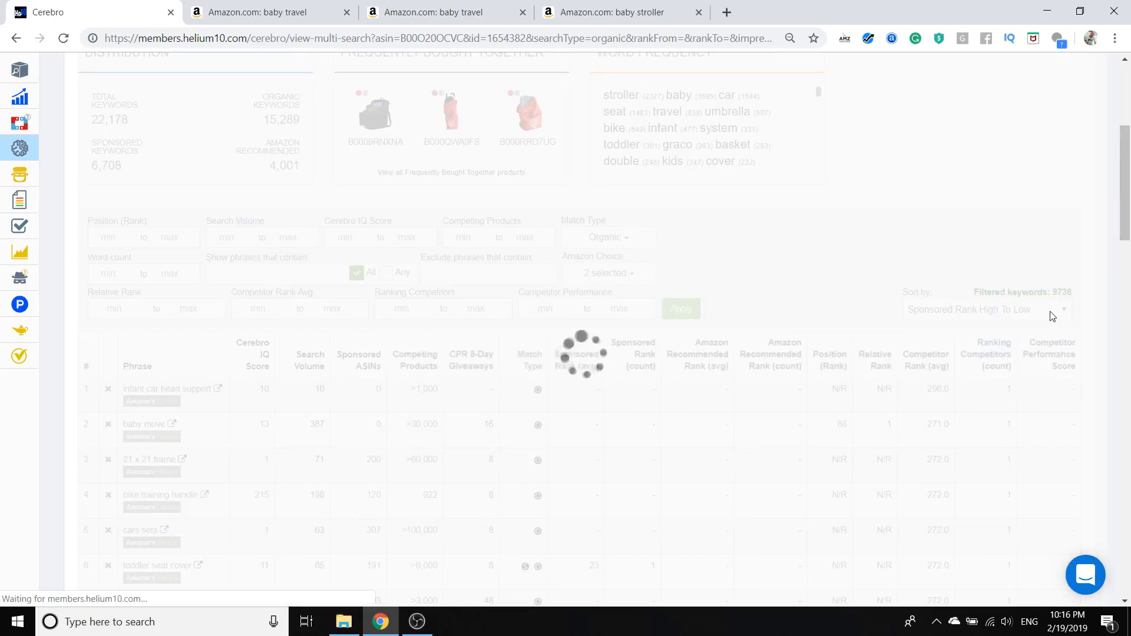
Restore the default sort order of the keyword results and review the Competitor Performance Score column
{"action": "left_click", "coordinate": [1028, 315]}
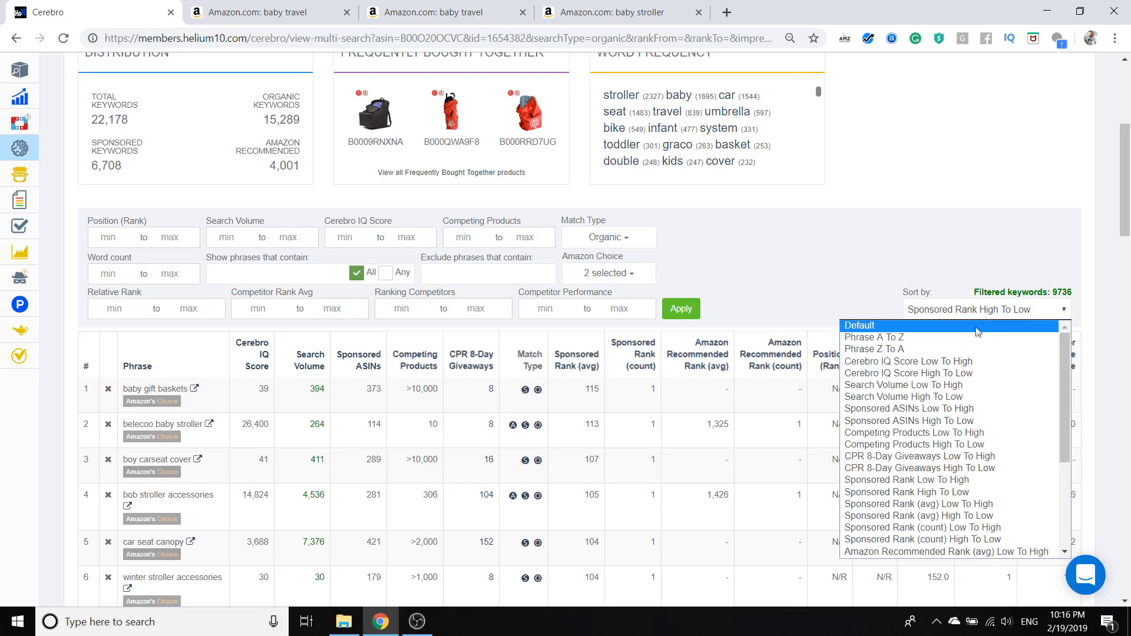
{"action": "left_click", "coordinate": [975, 325]}
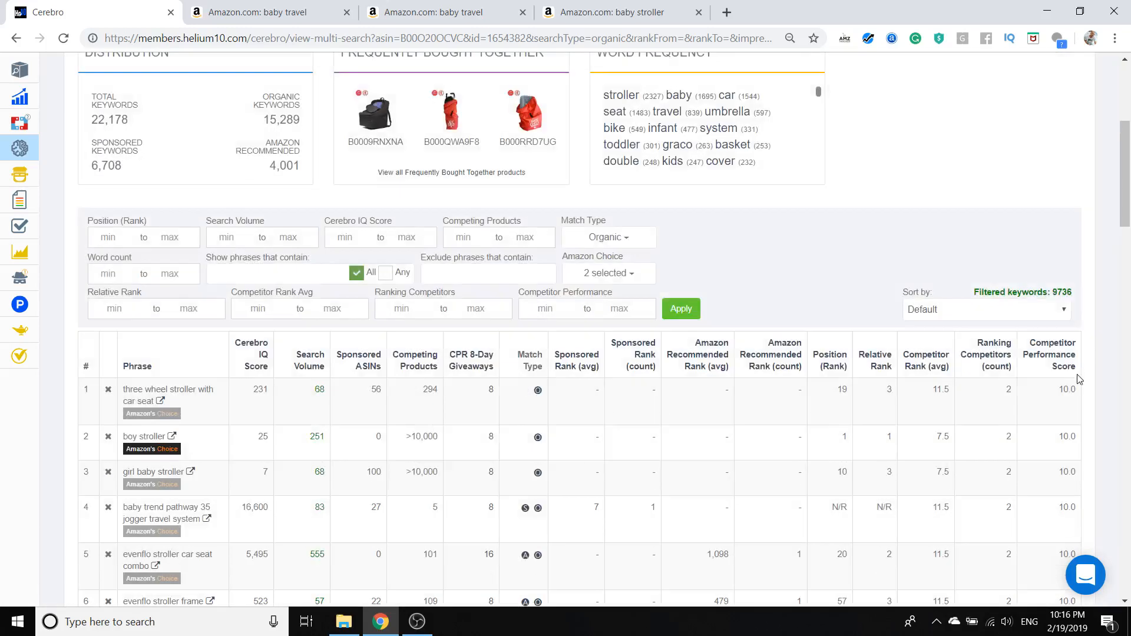
{"action": "scroll", "coordinate": [176, 399], "scroll_direction": "down", "scroll_amount": 1}
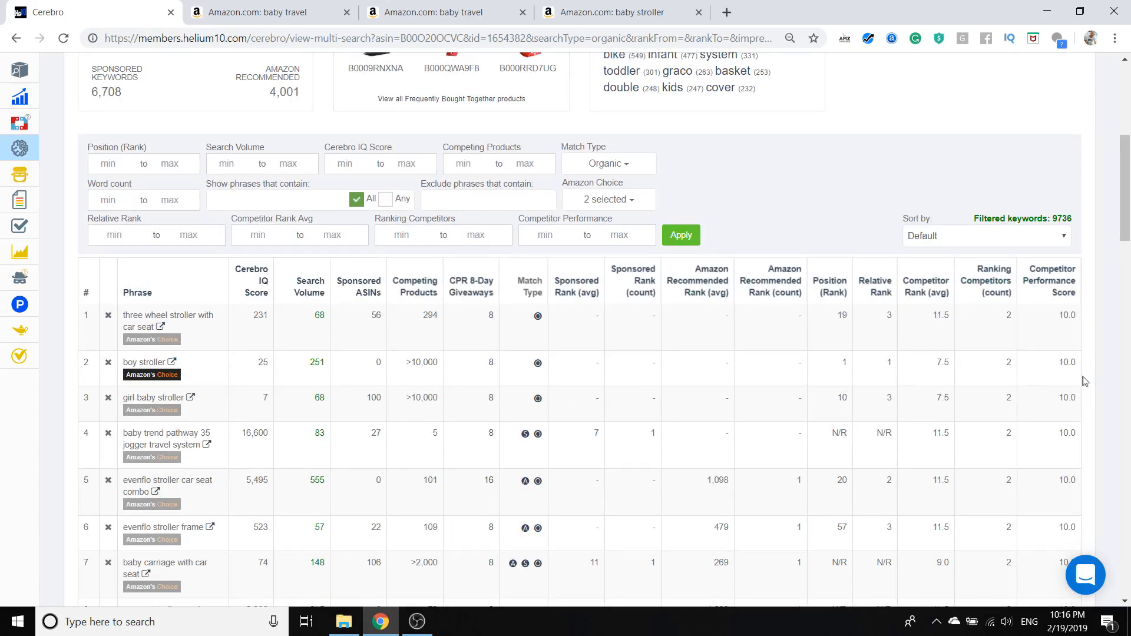
{"action": "mouse_move", "coordinate": [1057, 286]}
{"action": "left_click_drag", "start_coordinate": [1125, 216], "coordinate": [1125, 183]}
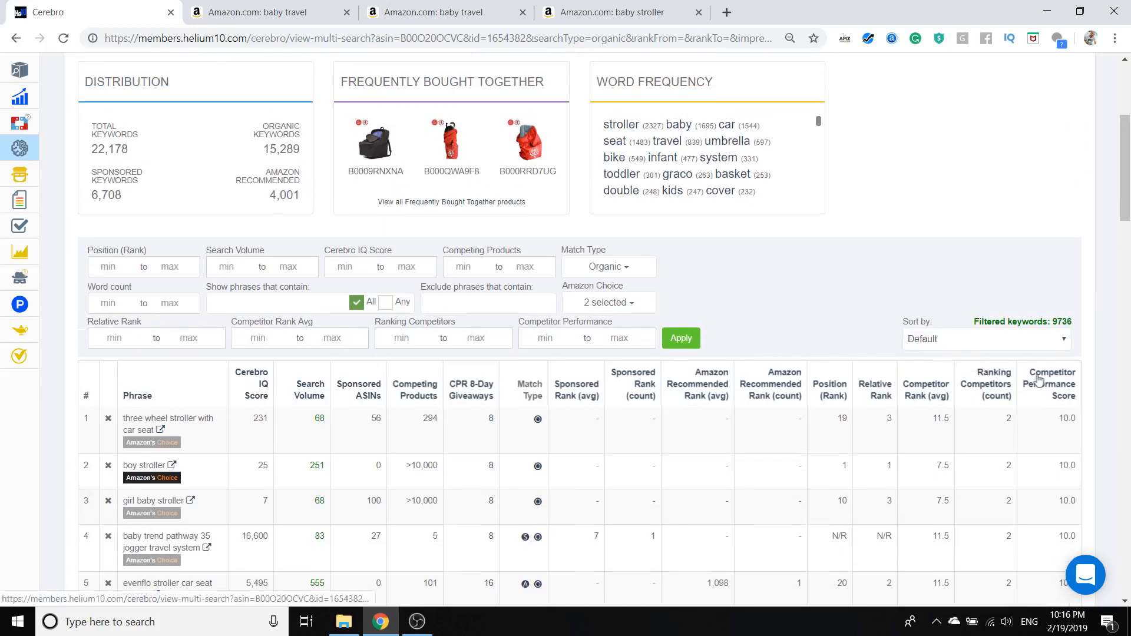
{"action": "scroll", "coordinate": [1034, 383], "scroll_direction": "up", "scroll_amount": 1}
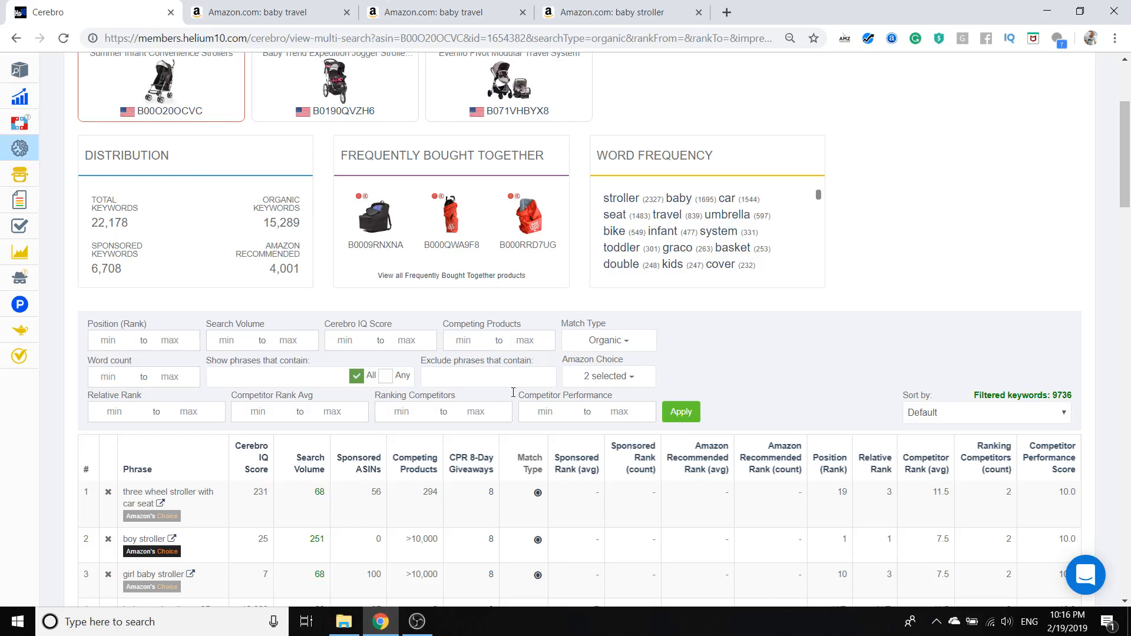
{"action": "scroll", "coordinate": [654, 356], "scroll_direction": "down", "scroll_amount": 1}
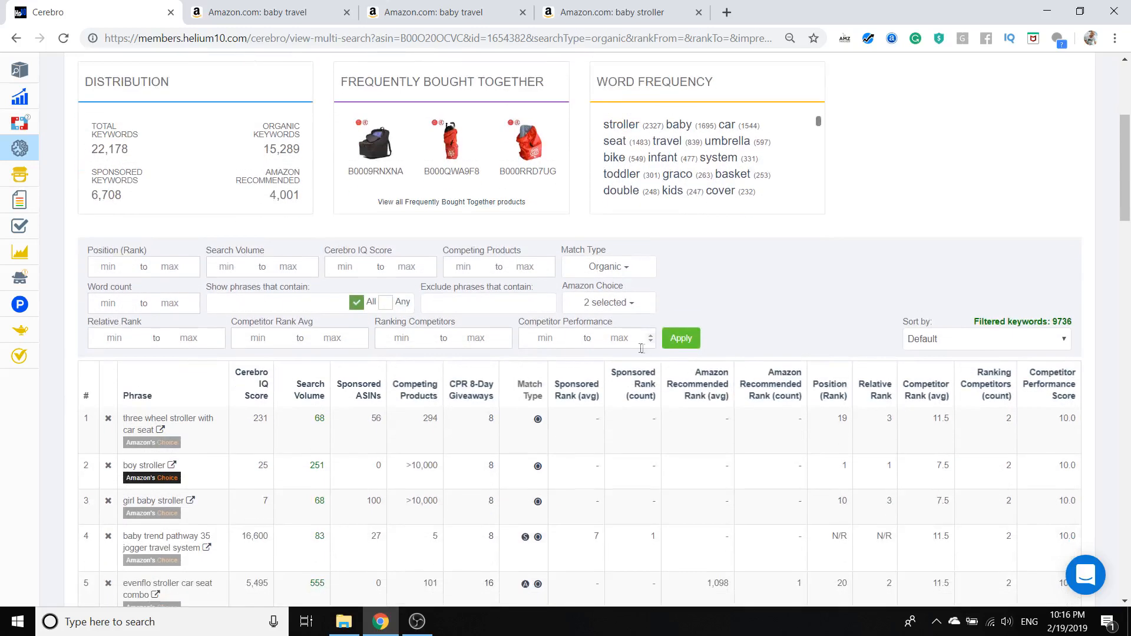
Filter the keywords to a maximum position rank of 16 and check the filtered keyword count
{"action": "left_click_drag", "start_coordinate": [1054, 320], "coordinate": [1077, 321]}
{"action": "left_click", "coordinate": [1065, 321]}
{"action": "left_click", "coordinate": [174, 271]}
{"action": "type", "text": "16"}
{"action": "left_click", "coordinate": [678, 340]}
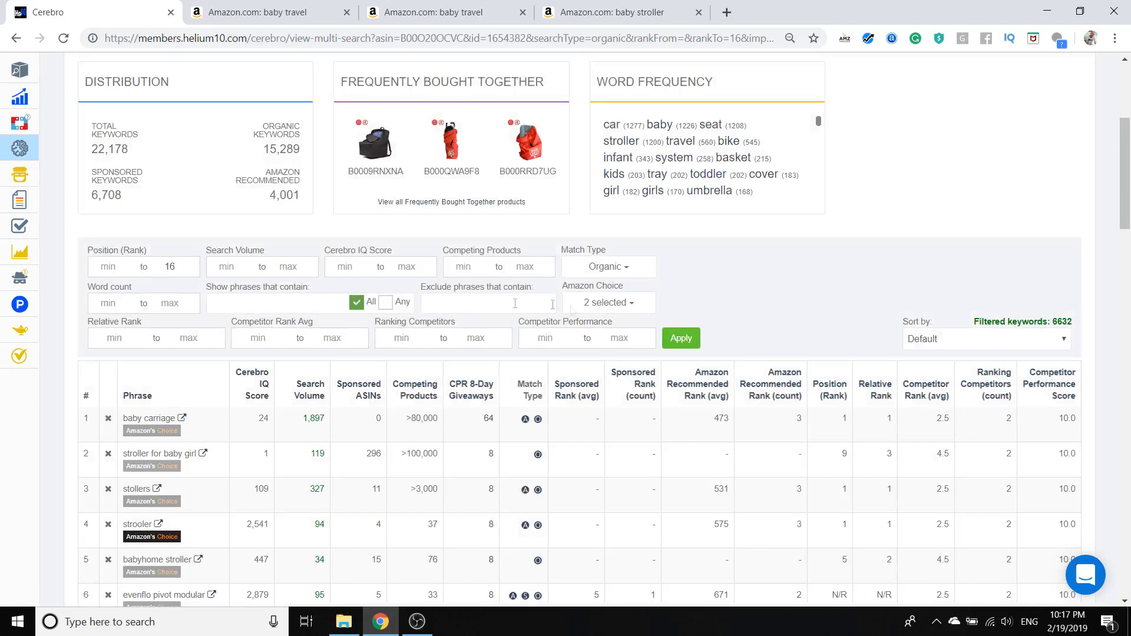
{"action": "triple_click", "coordinate": [1066, 318]}
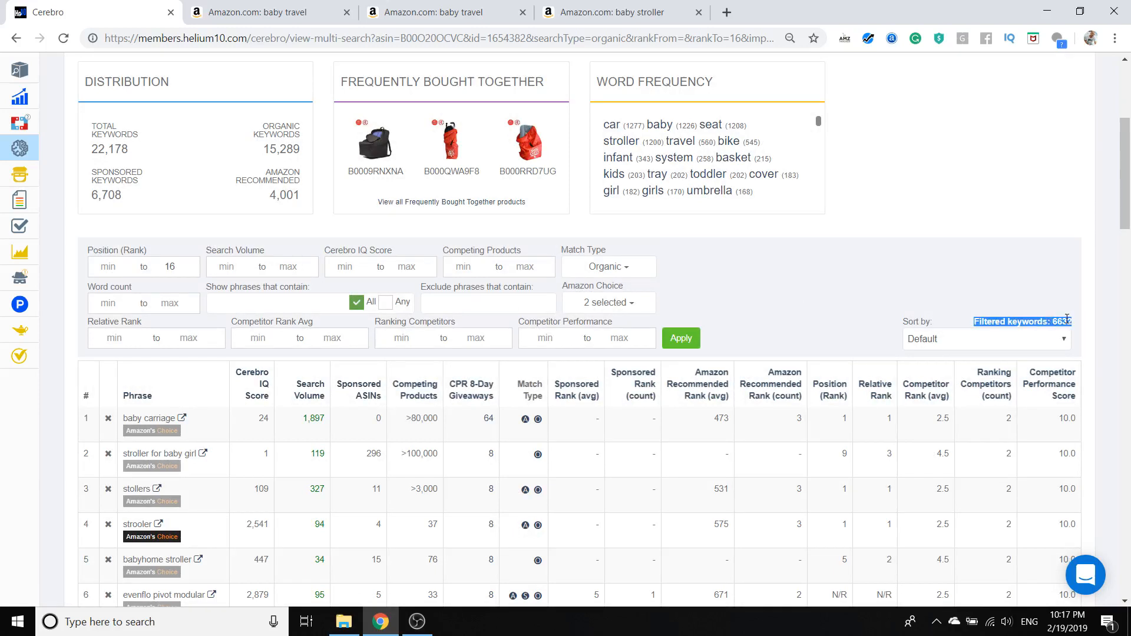
{"action": "left_click", "coordinate": [1065, 319]}
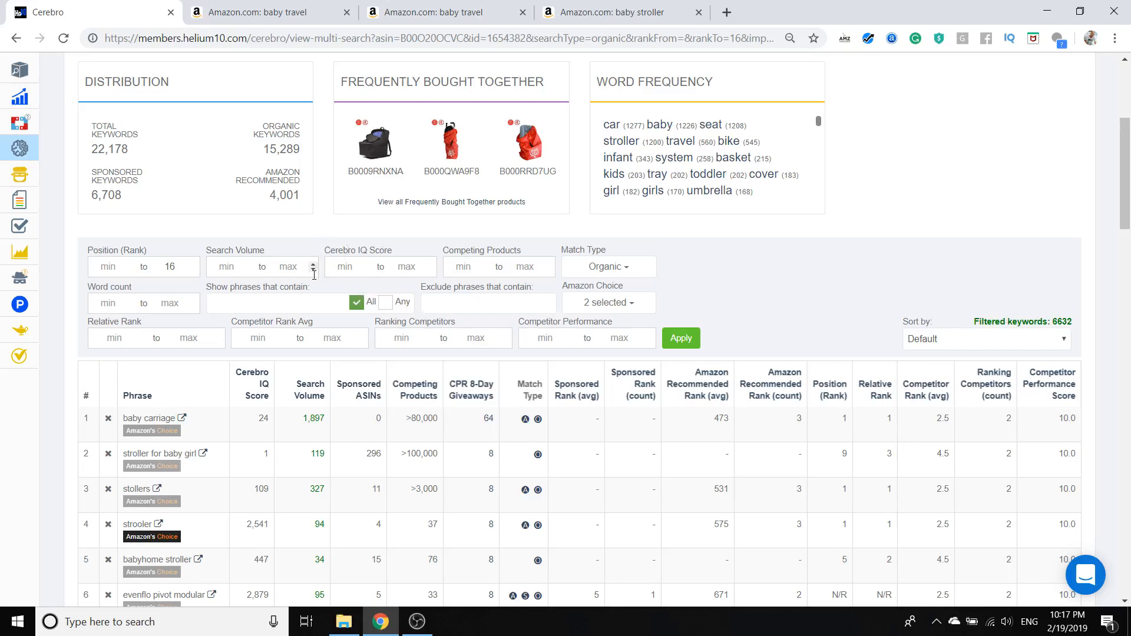
Filter the keywords to a minimum search volume of 1000 and check the filtered keyword count
{"action": "left_click", "coordinate": [224, 268]}
{"action": "type", "text": "1000"}
{"action": "left_click", "coordinate": [692, 344]}
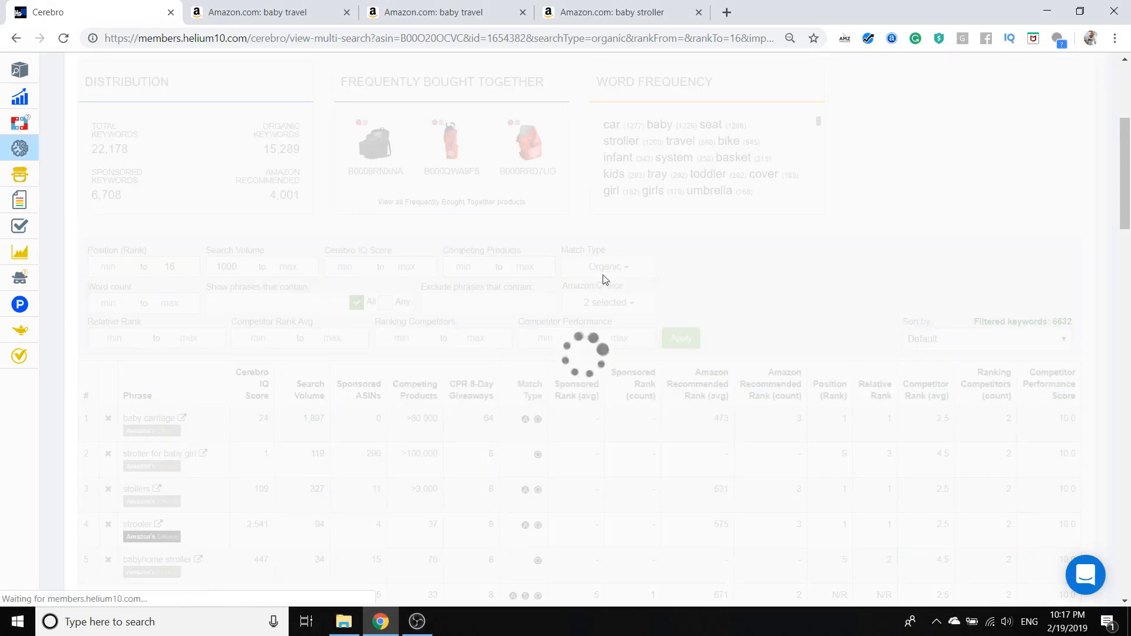
{"action": "left_click_drag", "start_coordinate": [1067, 321], "coordinate": [1072, 318]}
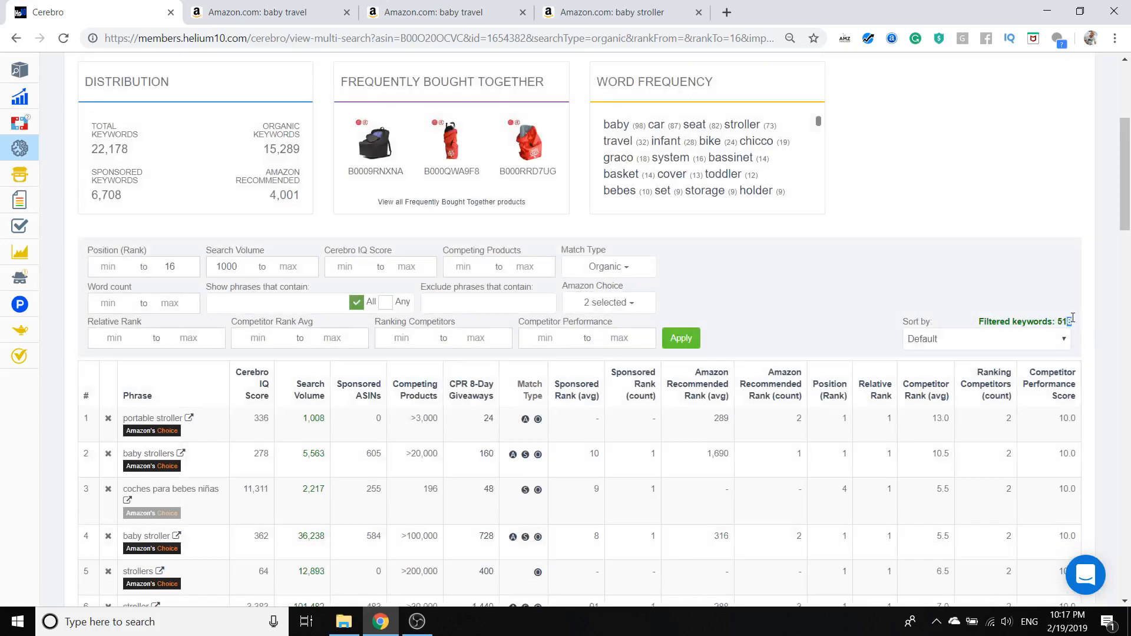
{"action": "triple_click", "coordinate": [1067, 319]}
{"action": "left_click", "coordinate": [1065, 320]}
Filter the keywords to exactly 3 competing products by setting both the minimum and maximum to 3
{"action": "left_click", "coordinate": [486, 268]}
{"action": "left_click", "coordinate": [513, 267]}
{"action": "type", "text": "3"}
{"action": "key", "text": "shift+Tab"}
{"action": "type", "text": "3"}
{"action": "left_click", "coordinate": [675, 340]}
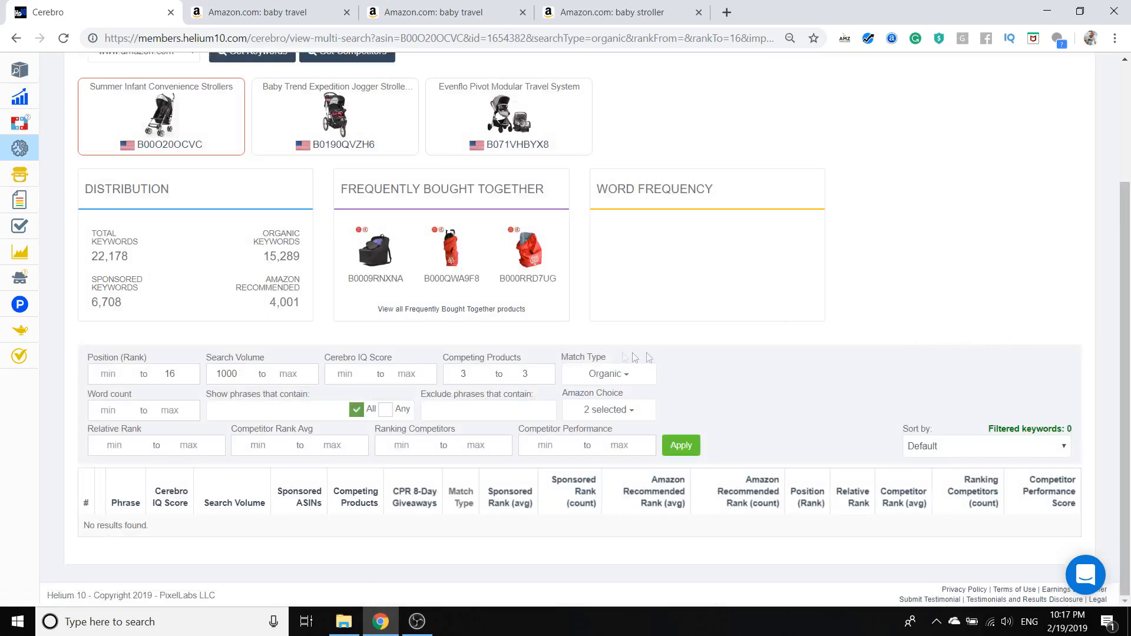
Clear the minimum search volume and reapply the remaining keyword filters
{"action": "double_click", "coordinate": [169, 374]}
{"action": "left_click", "coordinate": [238, 377]}
{"action": "key", "text": "BackSpace"}
{"action": "key", "text": "BackSpace"}
{"action": "key", "text": "BackSpace"}
{"action": "key", "text": "BackSpace"}
{"action": "left_click", "coordinate": [681, 445]}
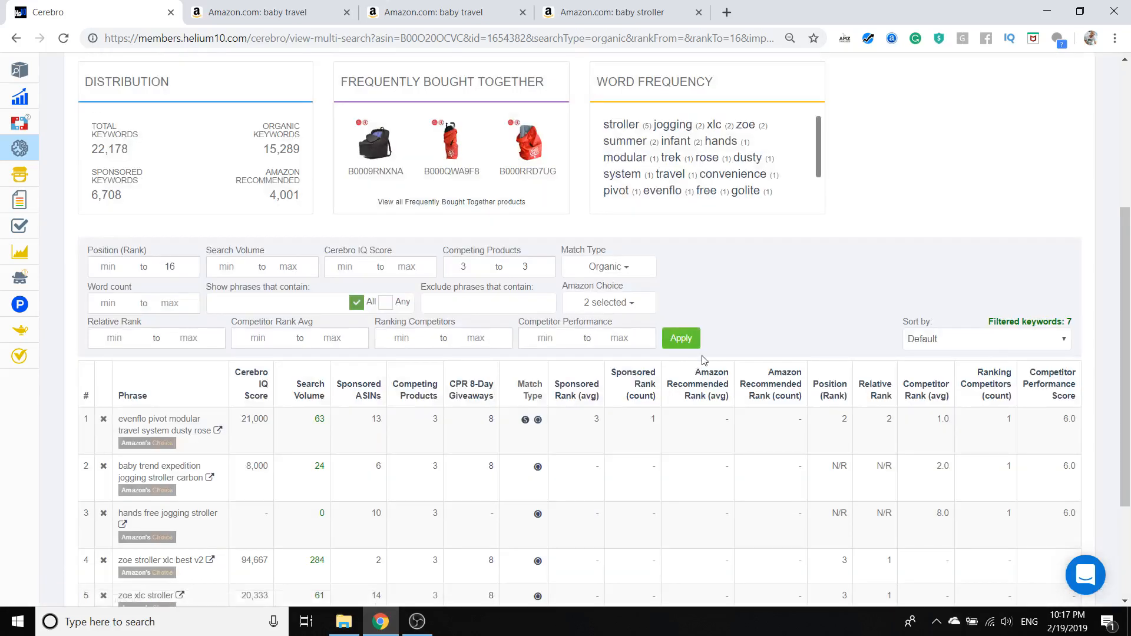
Review the phrases with 3 competing products and compare them with the analyzed stroller products
{"action": "scroll", "coordinate": [698, 360], "scroll_direction": "down", "scroll_amount": 5}
{"action": "scroll", "coordinate": [481, 310], "scroll_direction": "up", "scroll_amount": 1}
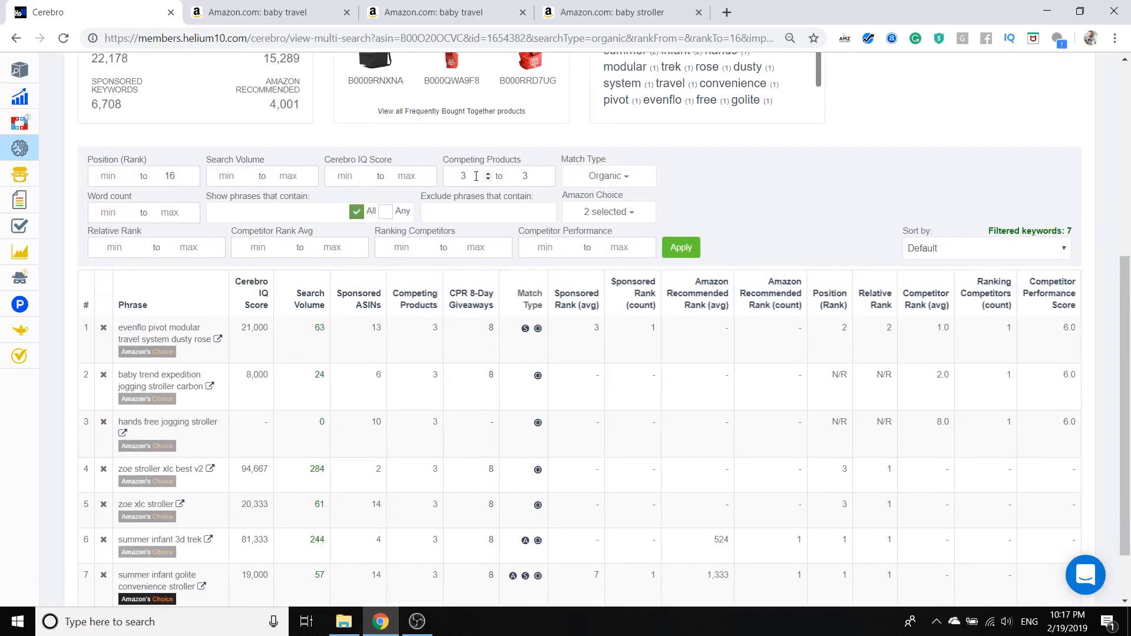
{"action": "scroll", "coordinate": [510, 178], "scroll_direction": "up", "scroll_amount": 4}
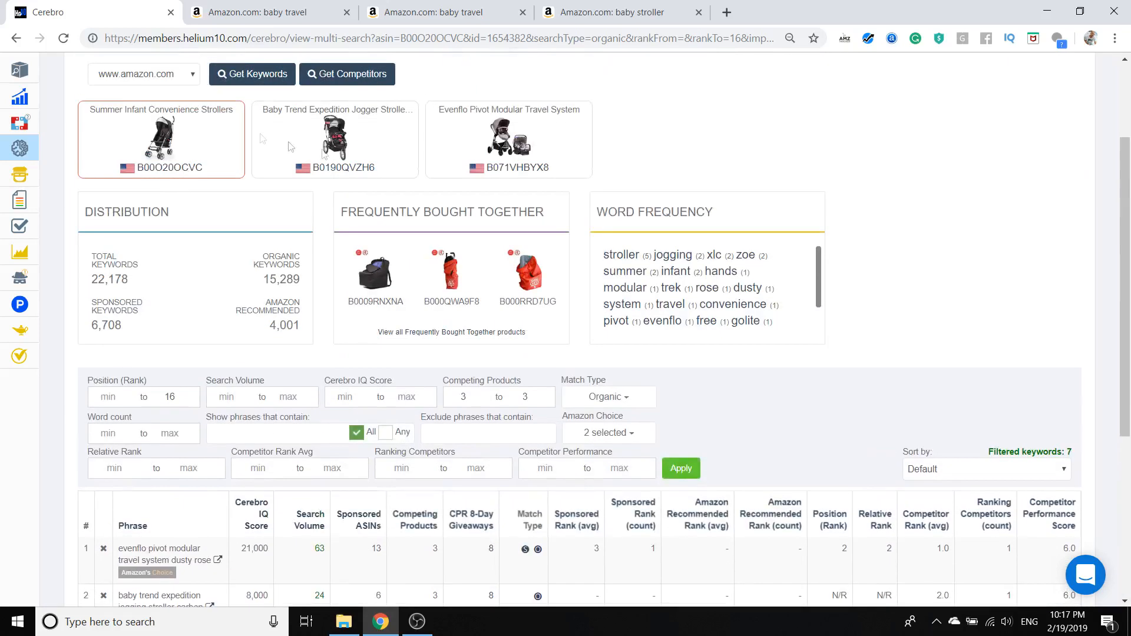
{"action": "scroll", "coordinate": [514, 253], "scroll_direction": "down", "scroll_amount": 3}
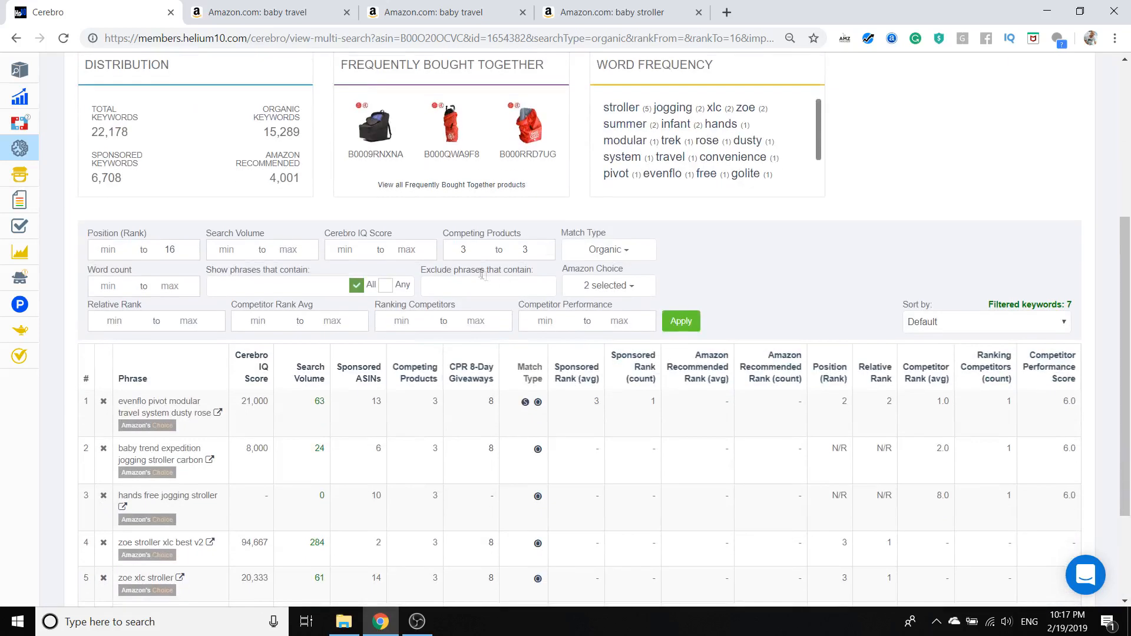
{"action": "scroll", "coordinate": [480, 272], "scroll_direction": "down", "scroll_amount": 2}
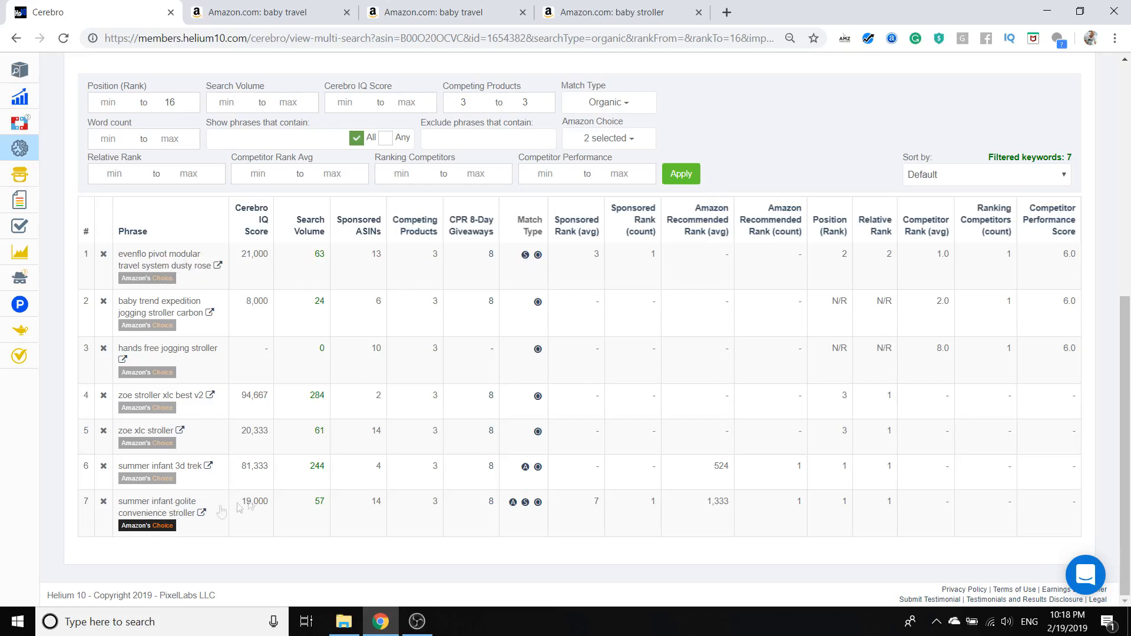
{"action": "scroll", "coordinate": [519, 463], "scroll_direction": "up", "scroll_amount": 5}
{"action": "scroll", "coordinate": [519, 464], "scroll_direction": "down", "scroll_amount": 2}
{"action": "scroll", "coordinate": [506, 460], "scroll_direction": "up", "scroll_amount": 2}
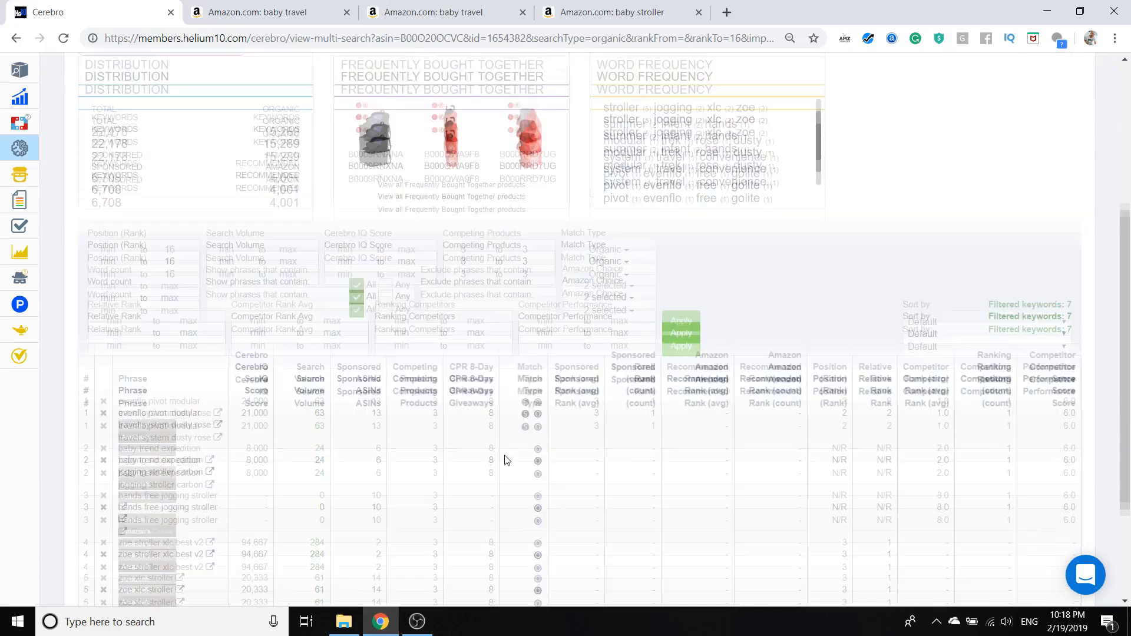
Clear the minimum and maximum competing products values and check the Match Type and Amazon Choice filters
{"action": "scroll", "coordinate": [190, 441], "scroll_direction": "down", "scroll_amount": 1}
{"action": "double_click", "coordinate": [476, 326]}
{"action": "key", "text": "BackSpace"}
{"action": "key", "text": "Tab"}
{"action": "key", "text": "BackSpace"}
{"action": "left_click", "coordinate": [635, 327]}
{"action": "left_click", "coordinate": [636, 325]}
{"action": "left_click", "coordinate": [623, 359]}
{"action": "left_click", "coordinate": [670, 360]}
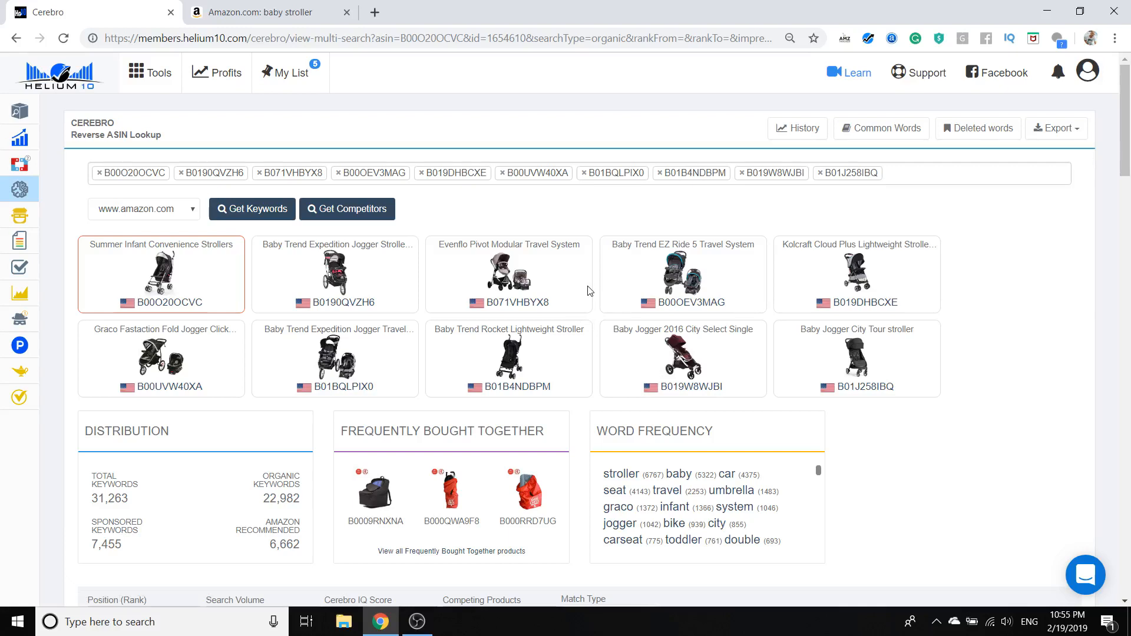
Review the ten stroller ASINs in the Cerebro lookup along with their keyword distribution
{"action": "scroll", "coordinate": [585, 318], "scroll_direction": "down", "scroll_amount": 1}
{"action": "scroll", "coordinate": [585, 318], "scroll_direction": "down", "scroll_amount": 2}
{"action": "scroll", "coordinate": [586, 323], "scroll_direction": "up", "scroll_amount": 3}
{"action": "left_click_drag", "start_coordinate": [936, 395], "coordinate": [977, 395]}
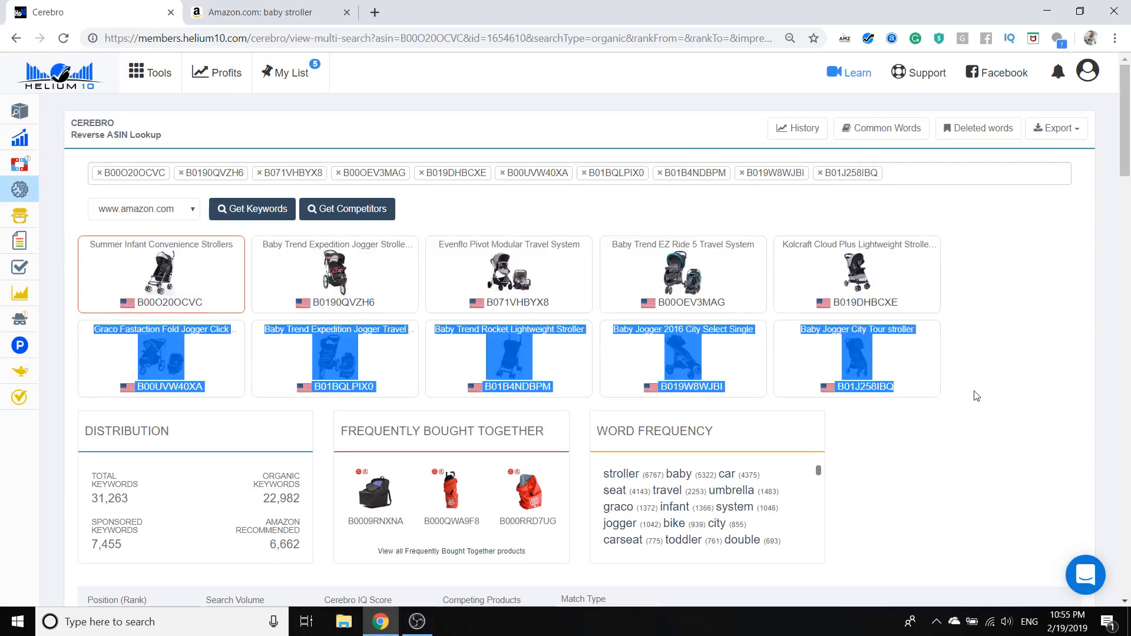
{"action": "left_click", "coordinate": [976, 395]}
{"action": "scroll", "coordinate": [820, 376], "scroll_direction": "down", "scroll_amount": 3}
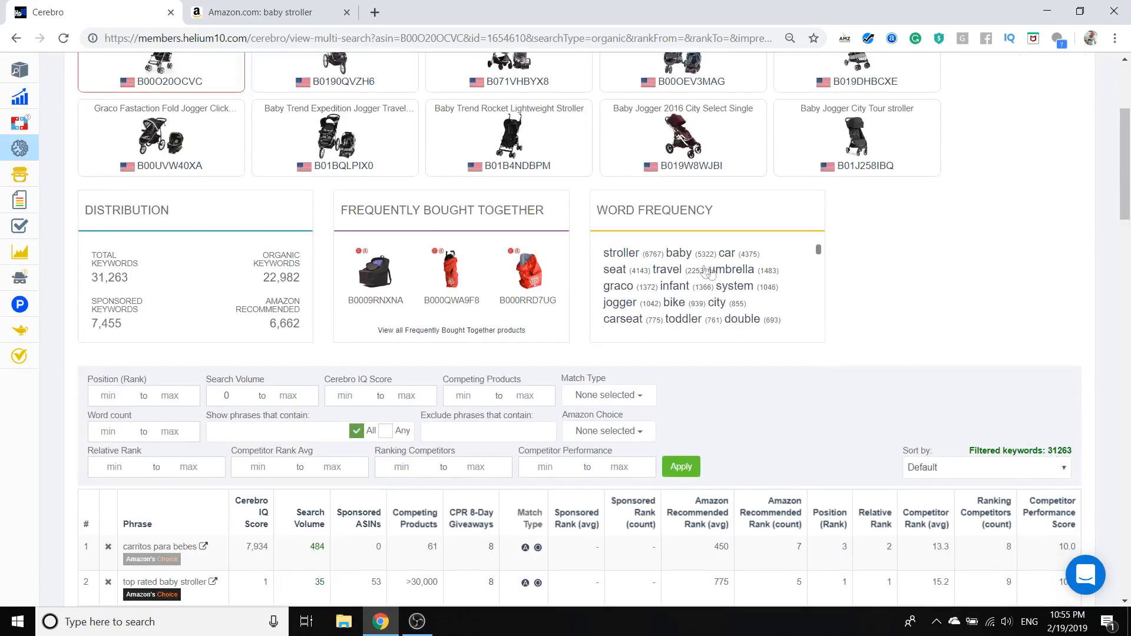
{"action": "scroll", "coordinate": [742, 288], "scroll_direction": "up", "scroll_amount": 3}
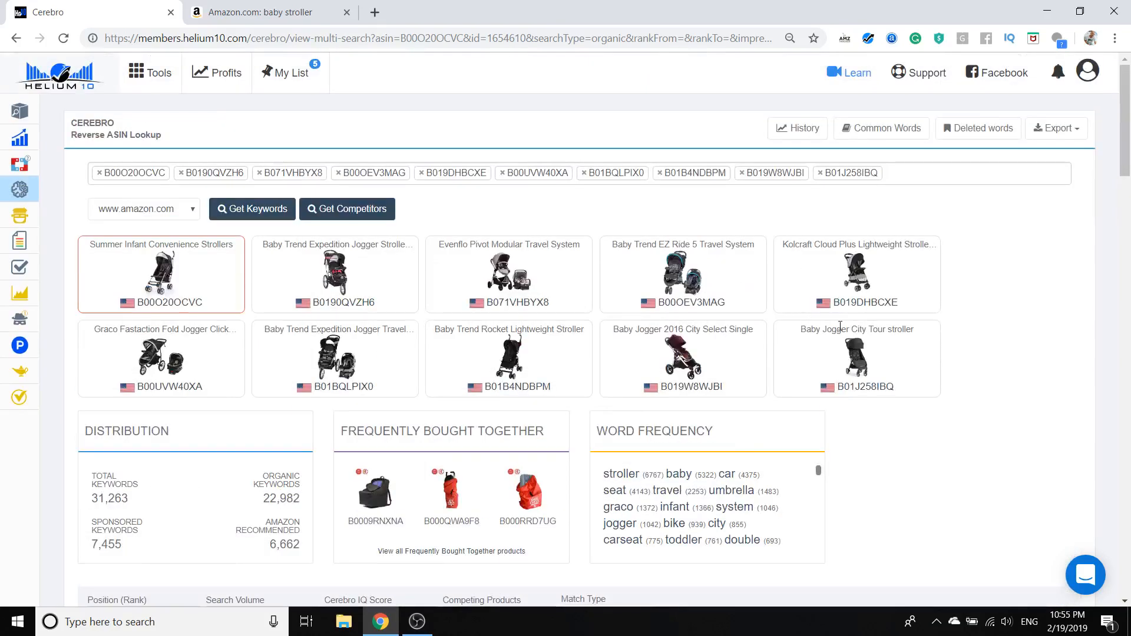
Check the filtered keyword count of the ten-product lookup against the list of analyzed products
{"action": "scroll", "coordinate": [931, 359], "scroll_direction": "down", "scroll_amount": 3}
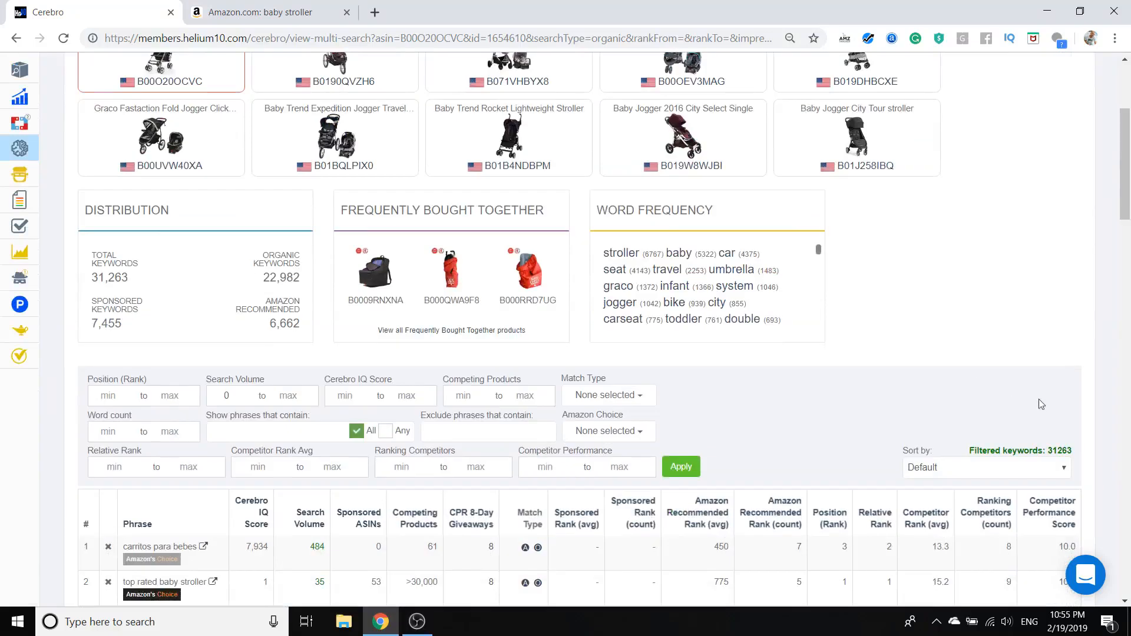
{"action": "left_click_drag", "start_coordinate": [1048, 450], "coordinate": [1078, 451]}
{"action": "left_click", "coordinate": [1045, 440]}
{"action": "scroll", "coordinate": [926, 360], "scroll_direction": "up", "scroll_amount": 3}
{"action": "scroll", "coordinate": [910, 324], "scroll_direction": "down", "scroll_amount": 3}
{"action": "scroll", "coordinate": [912, 328], "scroll_direction": "up", "scroll_amount": 1}
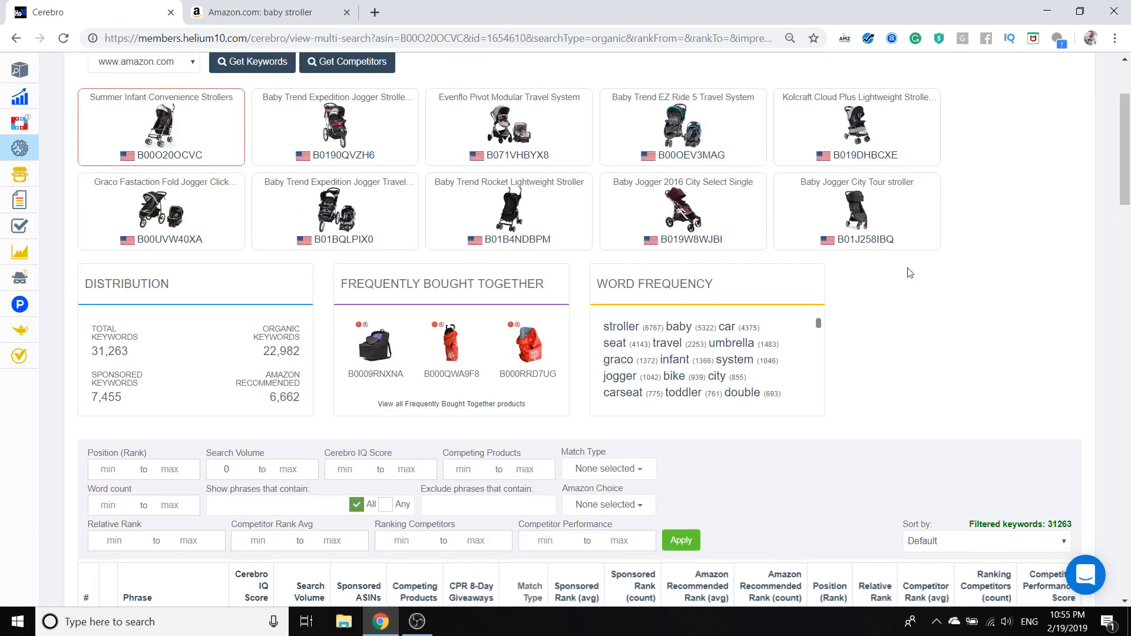
{"action": "scroll", "coordinate": [911, 273], "scroll_direction": "down", "scroll_amount": 1}
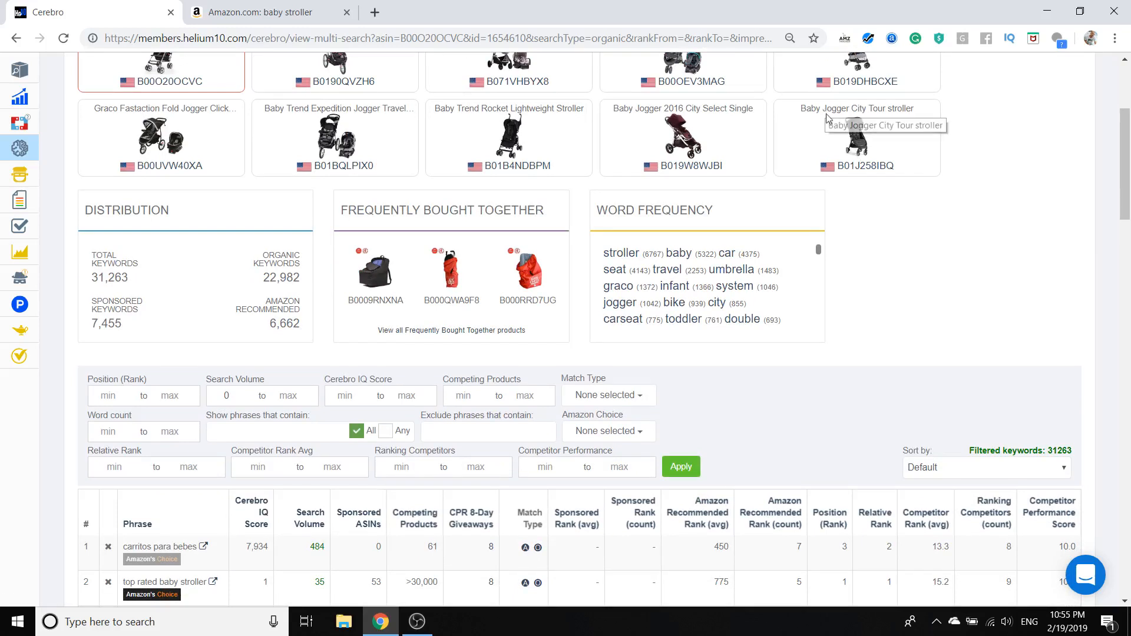
Set the match type filter to Organic and the Amazon Choice filter to Analyzed product and Other product
{"action": "scroll", "coordinate": [872, 200], "scroll_direction": "down", "scroll_amount": 1}
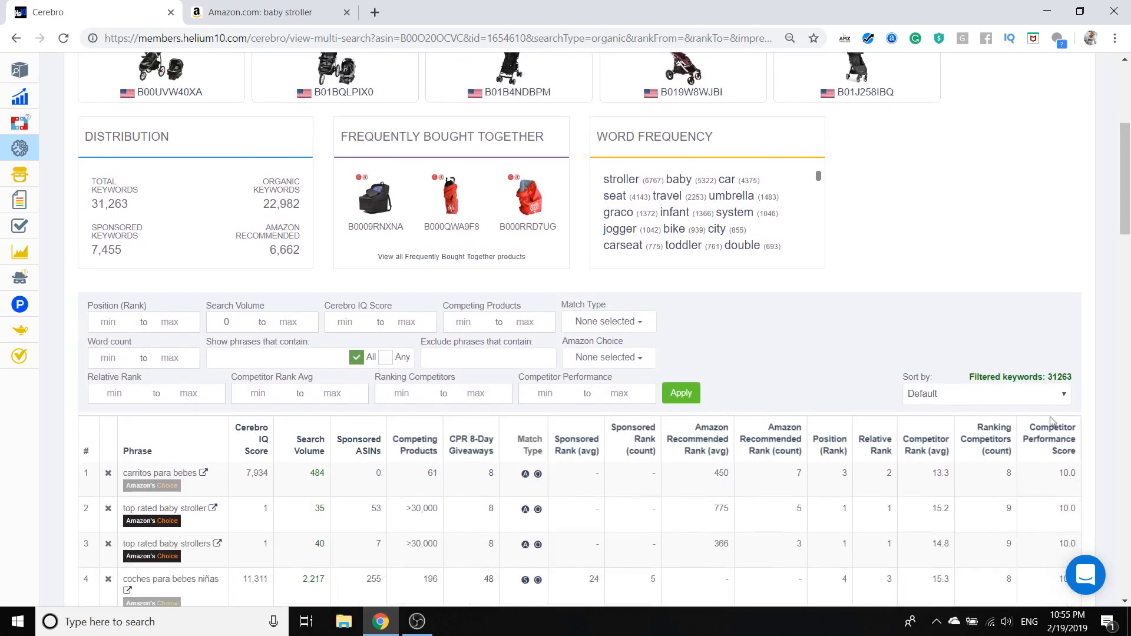
{"action": "left_click", "coordinate": [632, 324]}
{"action": "left_click", "coordinate": [602, 343]}
{"action": "left_click", "coordinate": [735, 326]}
{"action": "left_click", "coordinate": [633, 356]}
{"action": "left_click", "coordinate": [622, 395]}
{"action": "left_click", "coordinate": [615, 410]}
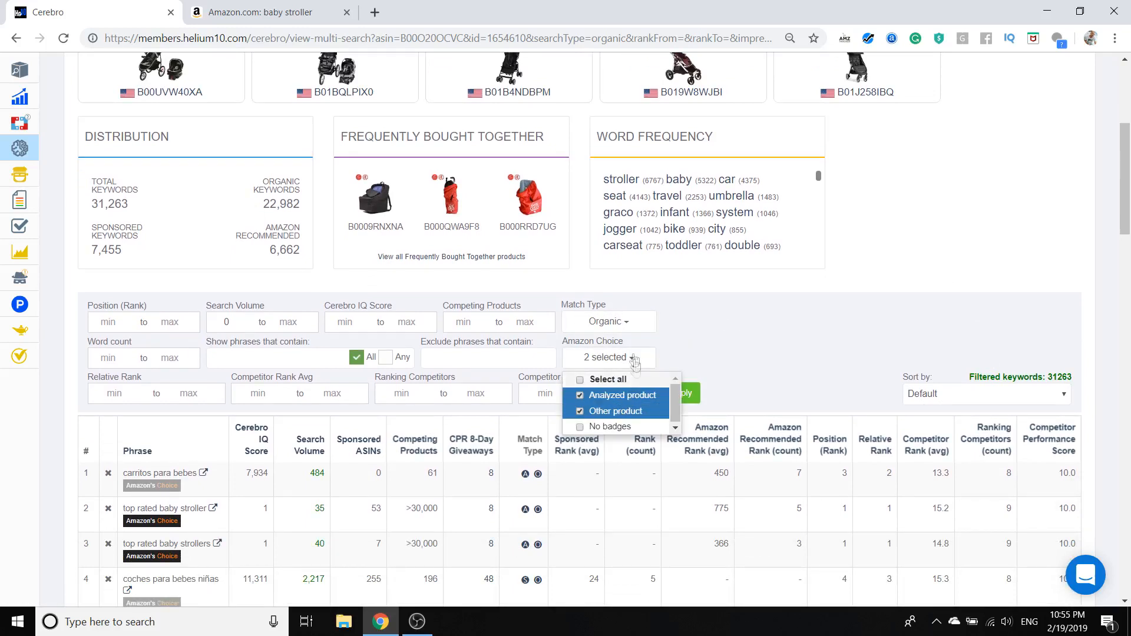
{"action": "left_click", "coordinate": [707, 339]}
Filter the keywords to a maximum position rank of 16 and a minimum competitor performance of 3
{"action": "left_click", "coordinate": [180, 328]}
{"action": "type", "text": "16"}
{"action": "double_click", "coordinate": [173, 322]}
{"action": "left_click", "coordinate": [720, 354]}
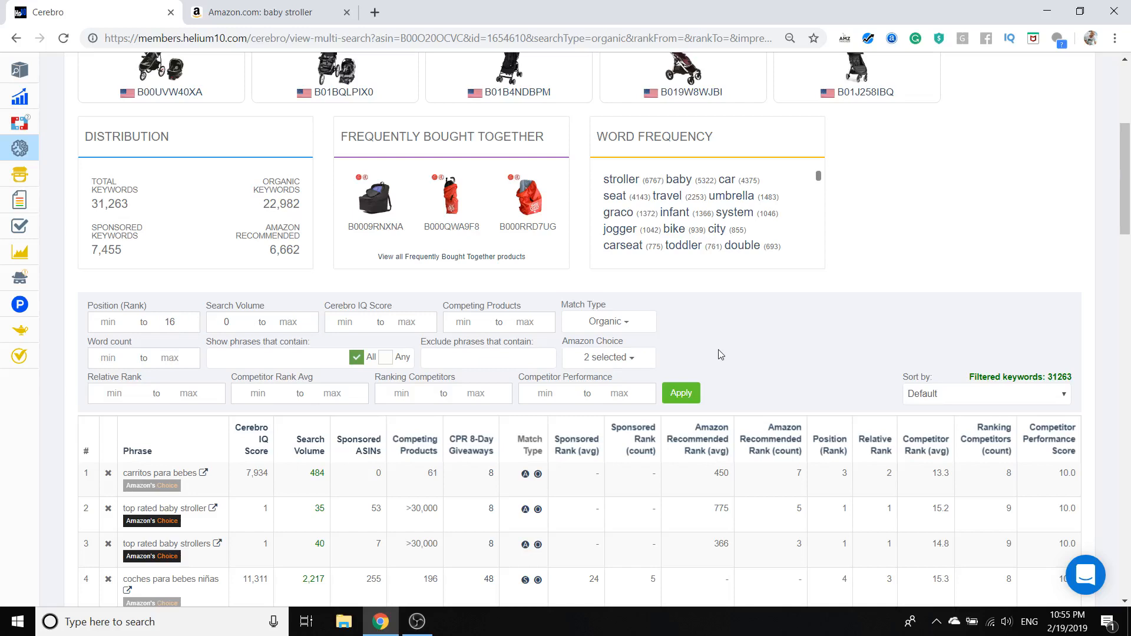
{"action": "left_click", "coordinate": [535, 395]}
{"action": "type", "text": "3"}
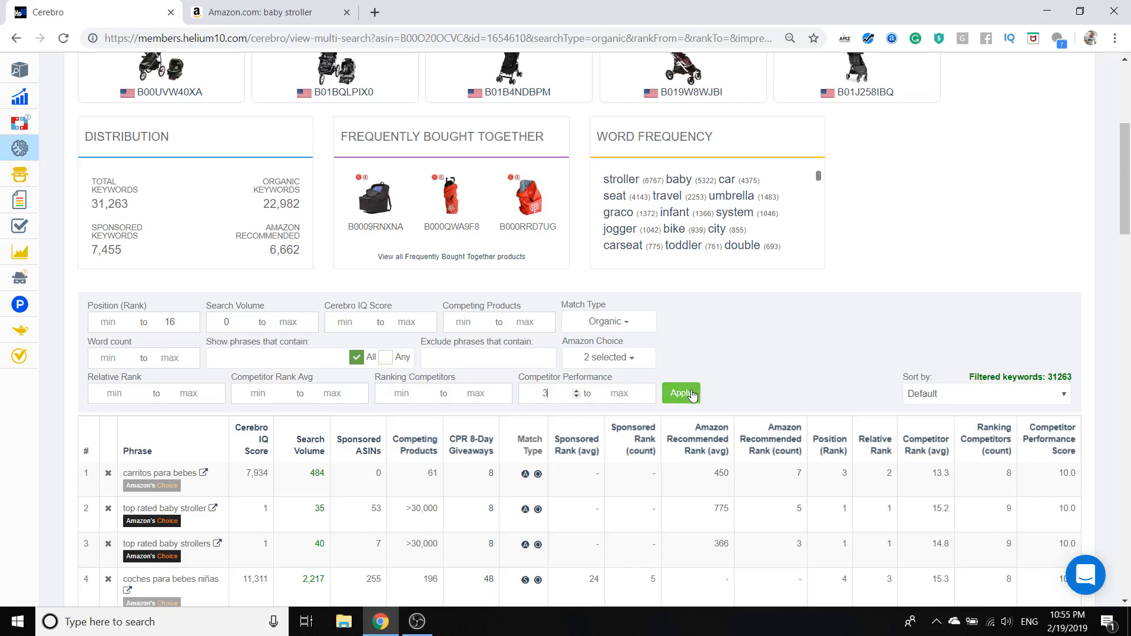
{"action": "left_click", "coordinate": [693, 400]}
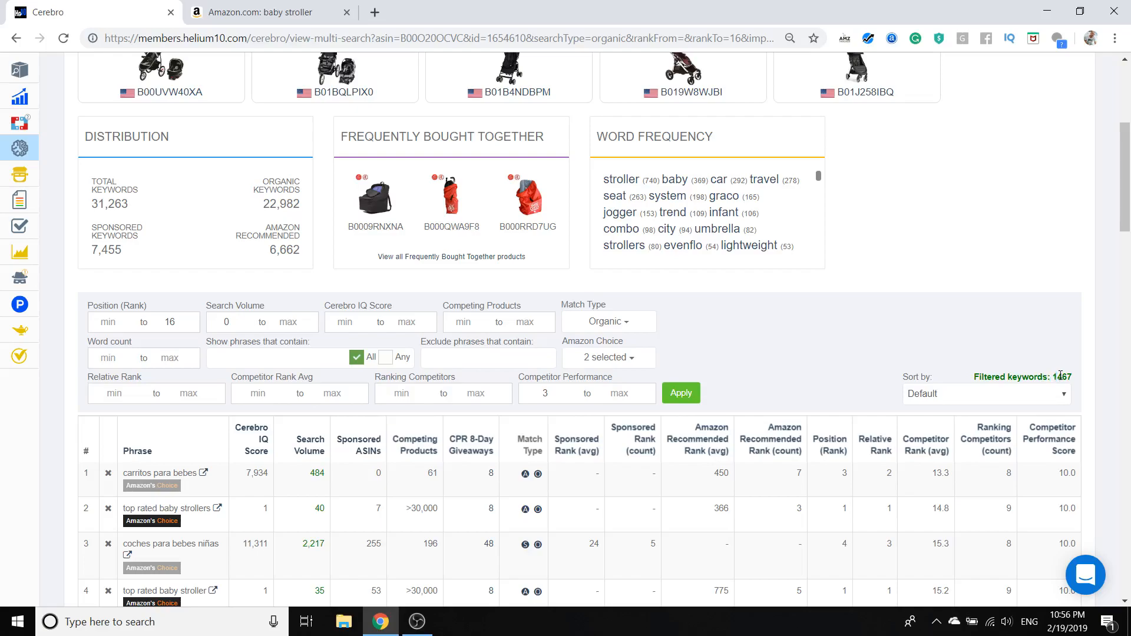
Send the filtered keywords of the ten stroller products to Frankenstein and look through the imported list
{"action": "scroll", "coordinate": [832, 372], "scroll_direction": "up", "scroll_amount": 3}
{"action": "scroll", "coordinate": [839, 384], "scroll_direction": "down", "scroll_amount": 3}
{"action": "scroll", "coordinate": [897, 442], "scroll_direction": "down", "scroll_amount": 15}
{"action": "scroll", "coordinate": [898, 441], "scroll_direction": "up", "scroll_amount": 5}
{"action": "scroll", "coordinate": [994, 339], "scroll_direction": "up", "scroll_amount": 10}
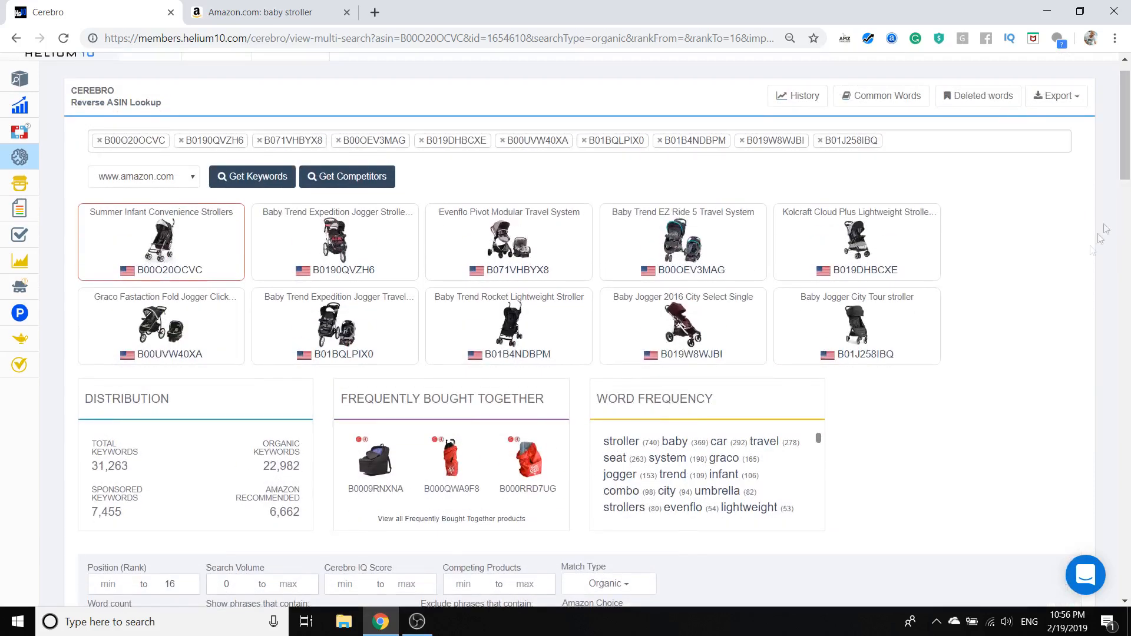
{"action": "left_click", "coordinate": [1076, 96]}
{"action": "left_click", "coordinate": [1033, 164]}
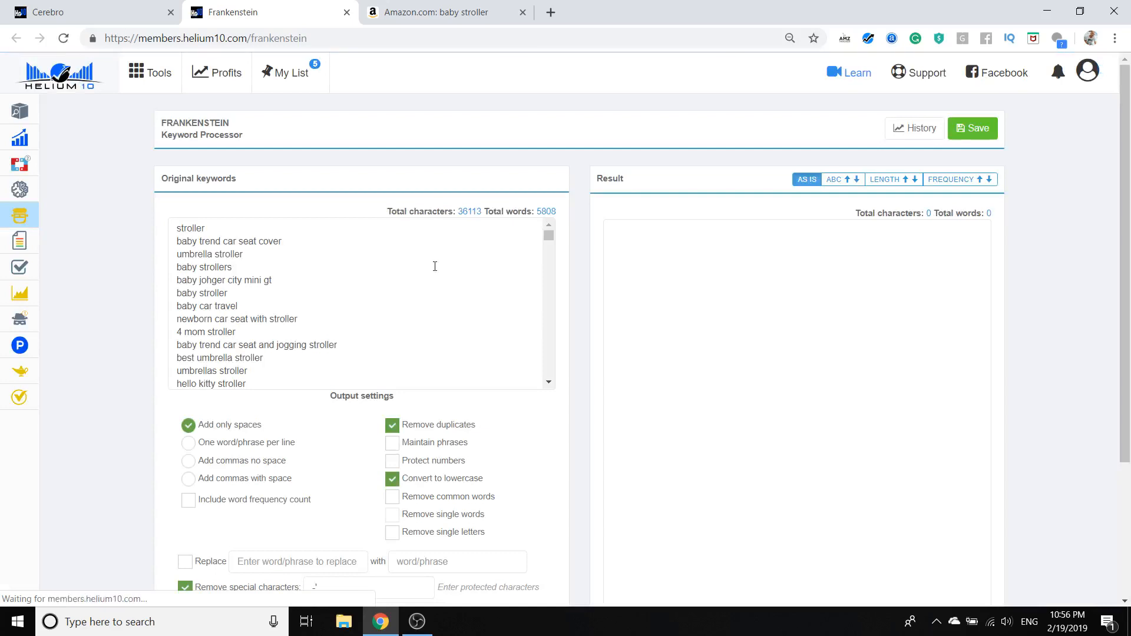
{"action": "left_click_drag", "start_coordinate": [548, 237], "coordinate": [552, 259]}
{"action": "left_click", "coordinate": [541, 283]}
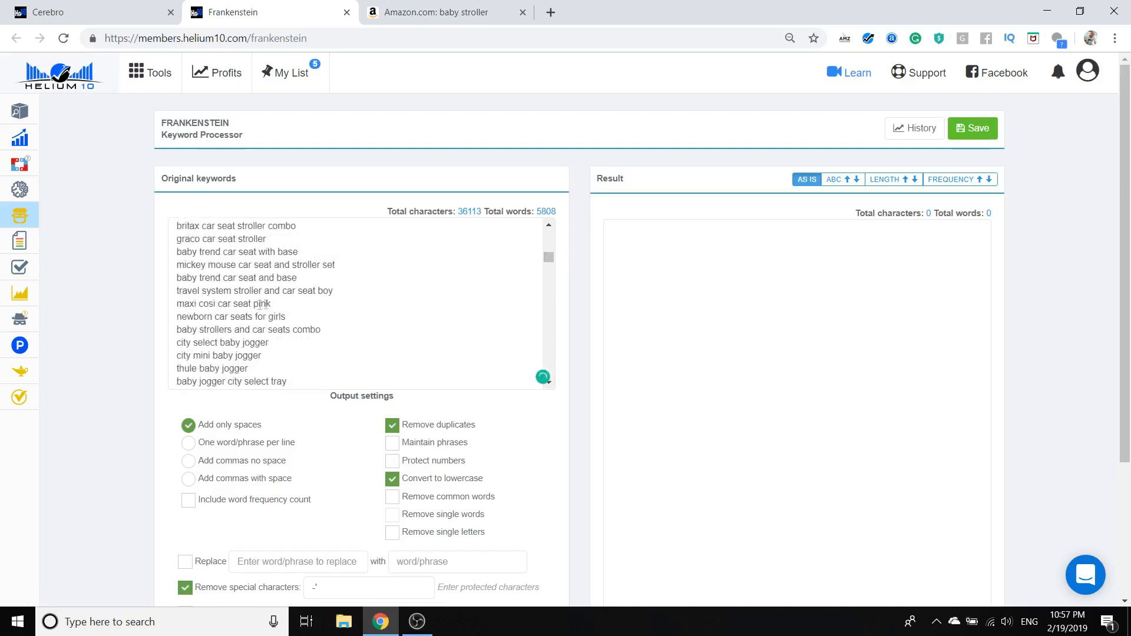
{"action": "left_click", "coordinate": [544, 277]}
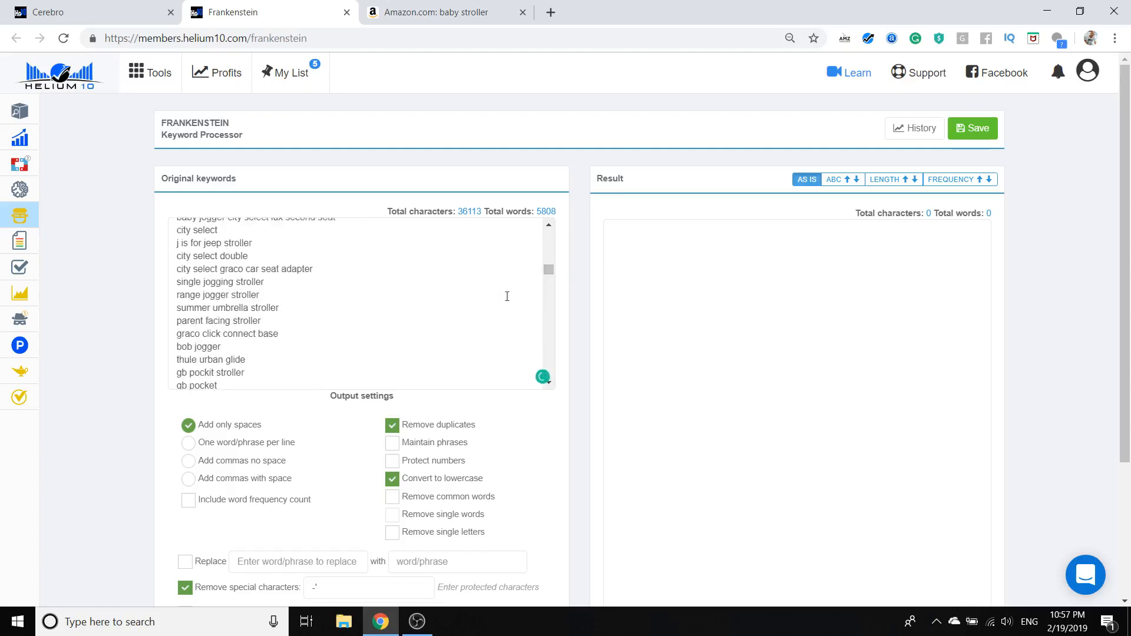
{"action": "left_click_drag", "start_coordinate": [550, 270], "coordinate": [553, 225]}
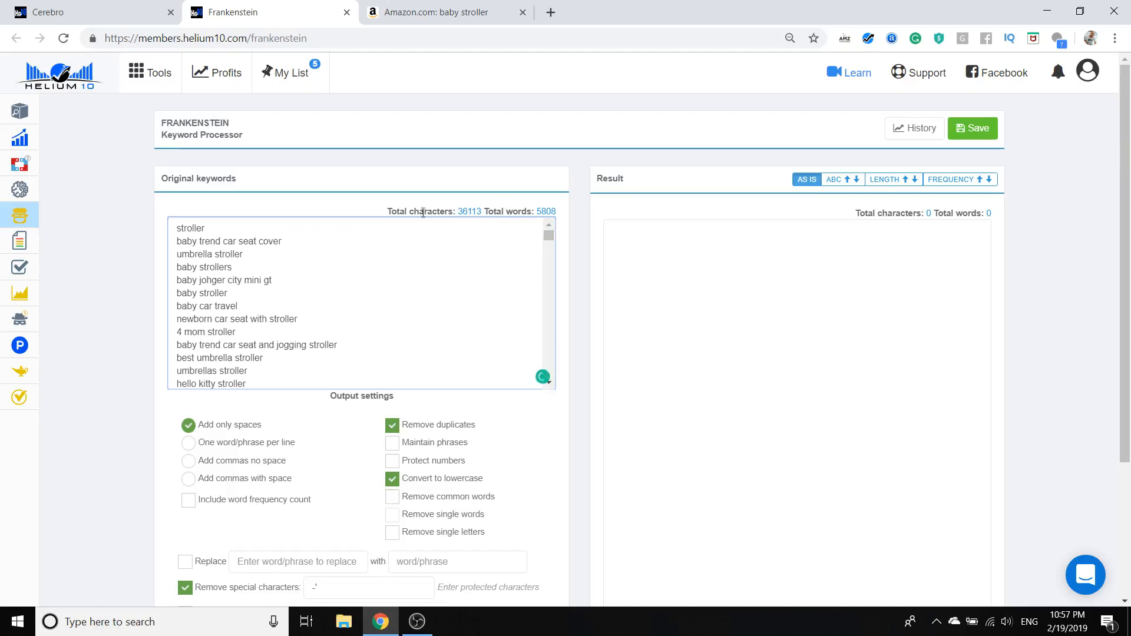
Set the keyword output to one word or phrase per line with the word frequency count included
{"action": "left_click", "coordinate": [397, 518]}
{"action": "scroll", "coordinate": [371, 459], "scroll_direction": "down", "scroll_amount": 1}
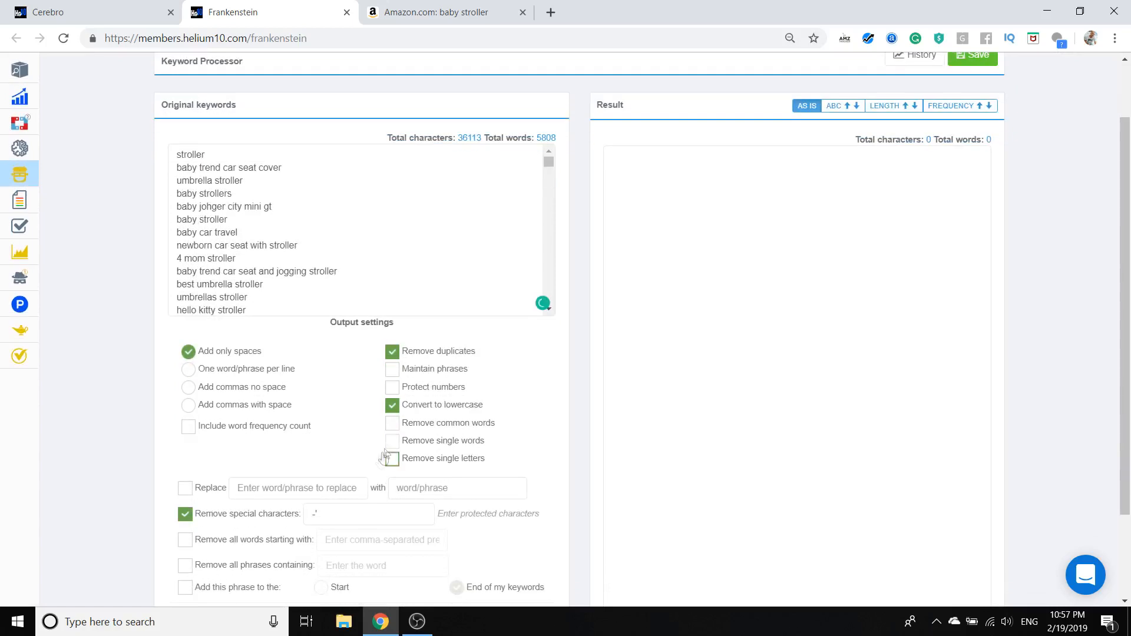
{"action": "left_click", "coordinate": [187, 426]}
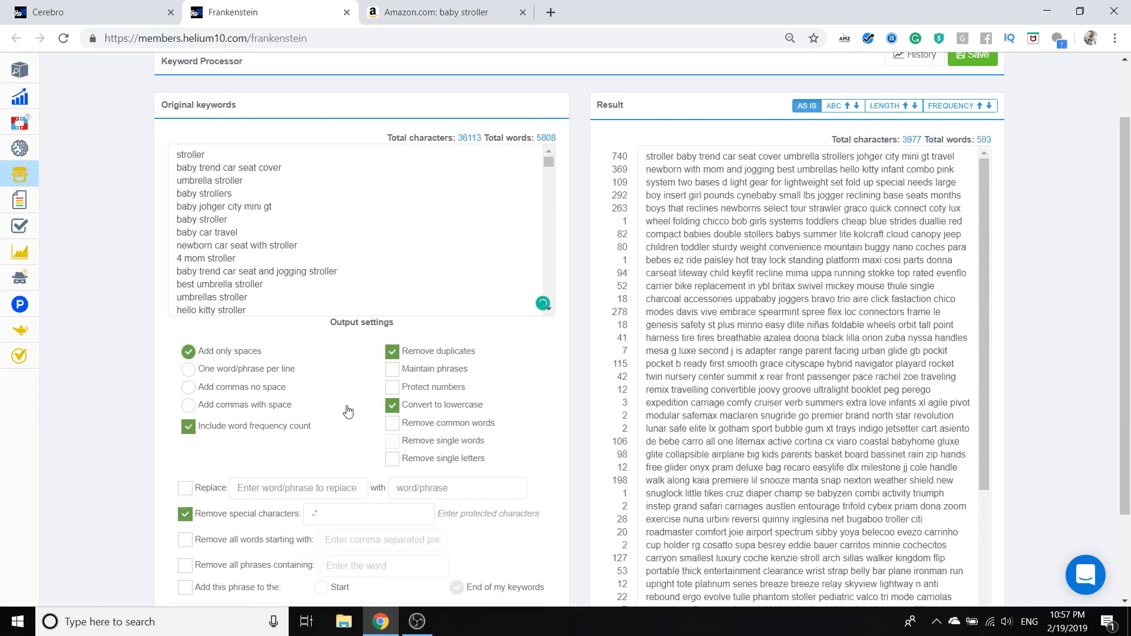
{"action": "scroll", "coordinate": [483, 412], "scroll_direction": "up", "scroll_amount": 1}
{"action": "scroll", "coordinate": [451, 448], "scroll_direction": "down", "scroll_amount": 1}
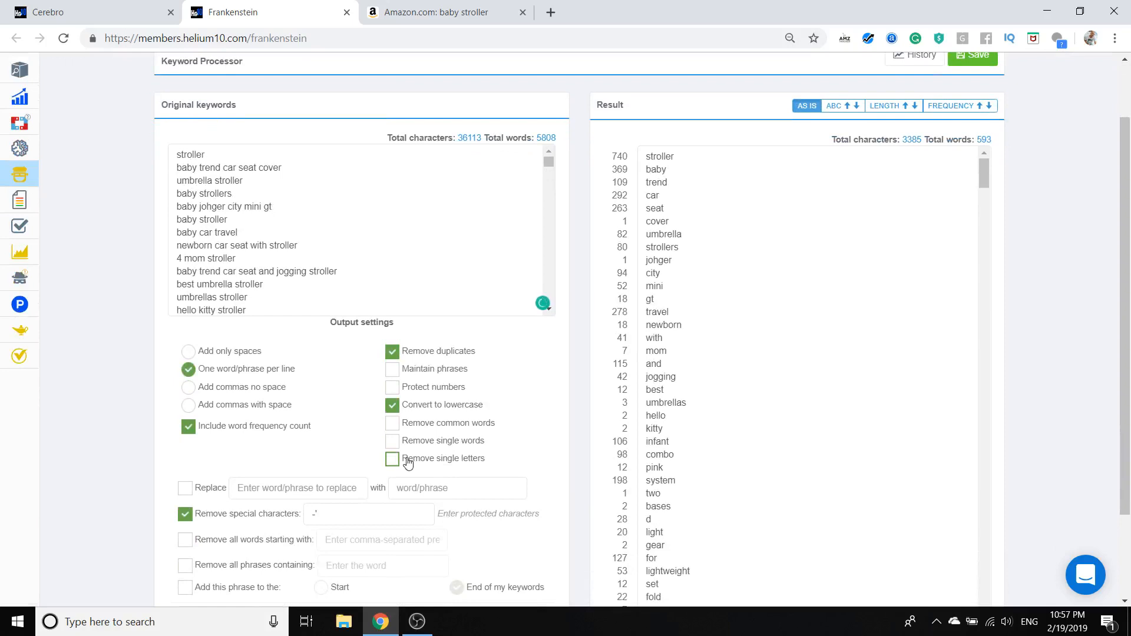
Remove single letters, common words and single words from the output, and sort the result by frequency, highest first
{"action": "left_click", "coordinate": [392, 459]}
{"action": "left_click", "coordinate": [450, 431]}
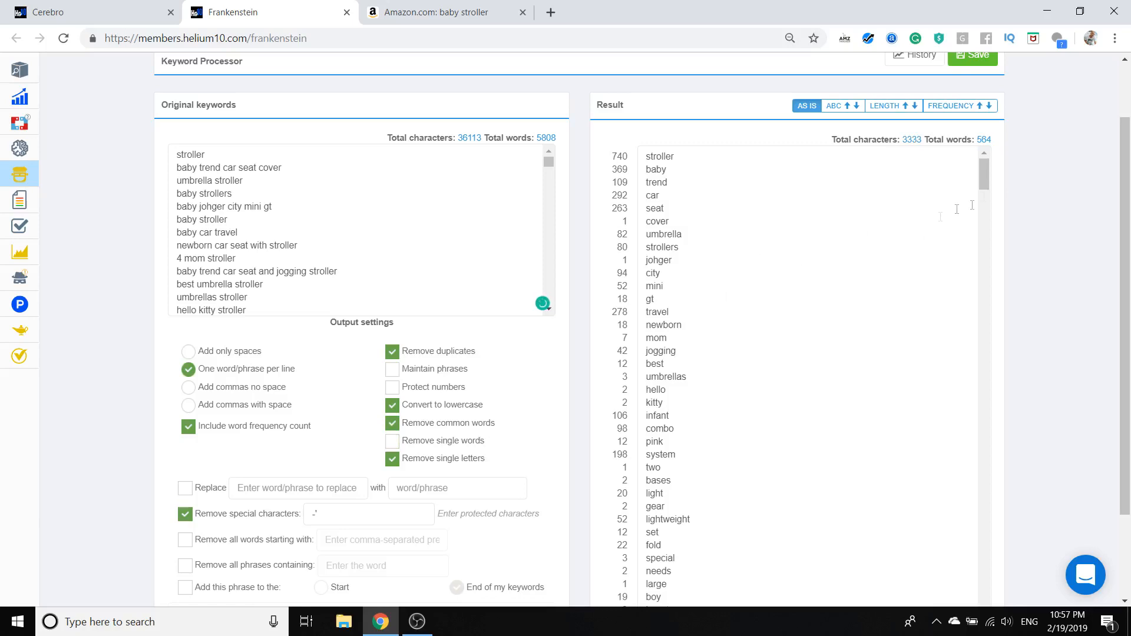
{"action": "left_click", "coordinate": [434, 442]}
{"action": "left_click", "coordinate": [956, 106]}
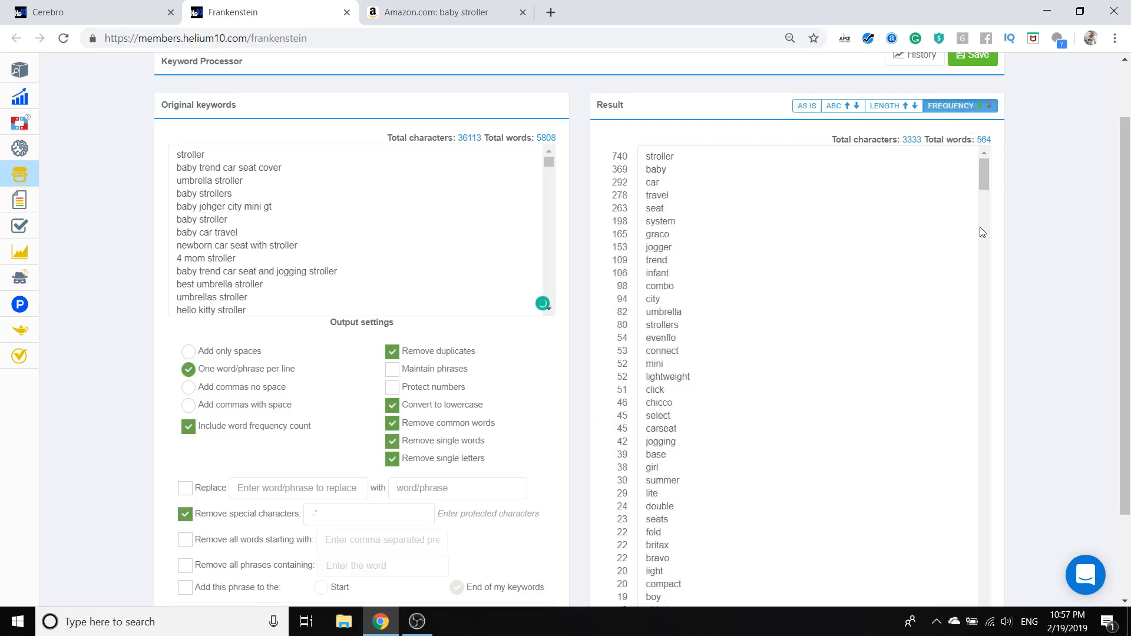
{"action": "scroll", "coordinate": [983, 231], "scroll_direction": "up", "scroll_amount": 2}
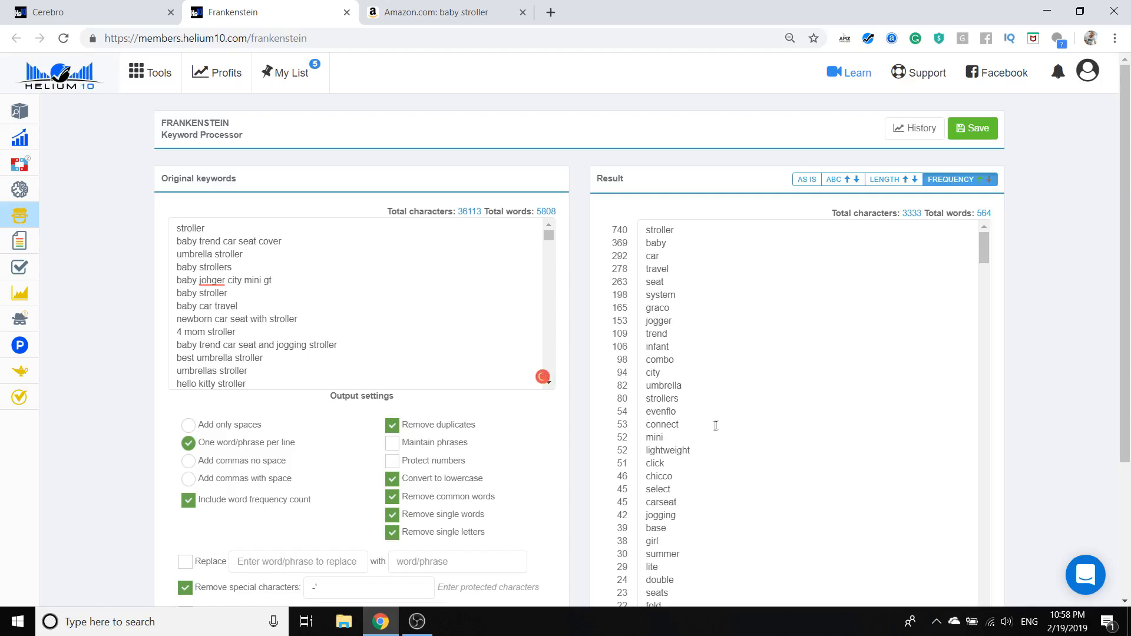
Replace the original keywords with the most frequent result words, from "stroller" down to "mini"
{"action": "left_click_drag", "start_coordinate": [714, 435], "coordinate": [645, 386]}
{"action": "left_click_drag", "start_coordinate": [642, 267], "coordinate": [652, 230]}
{"action": "left_click_drag", "start_coordinate": [666, 438], "coordinate": [648, 226]}
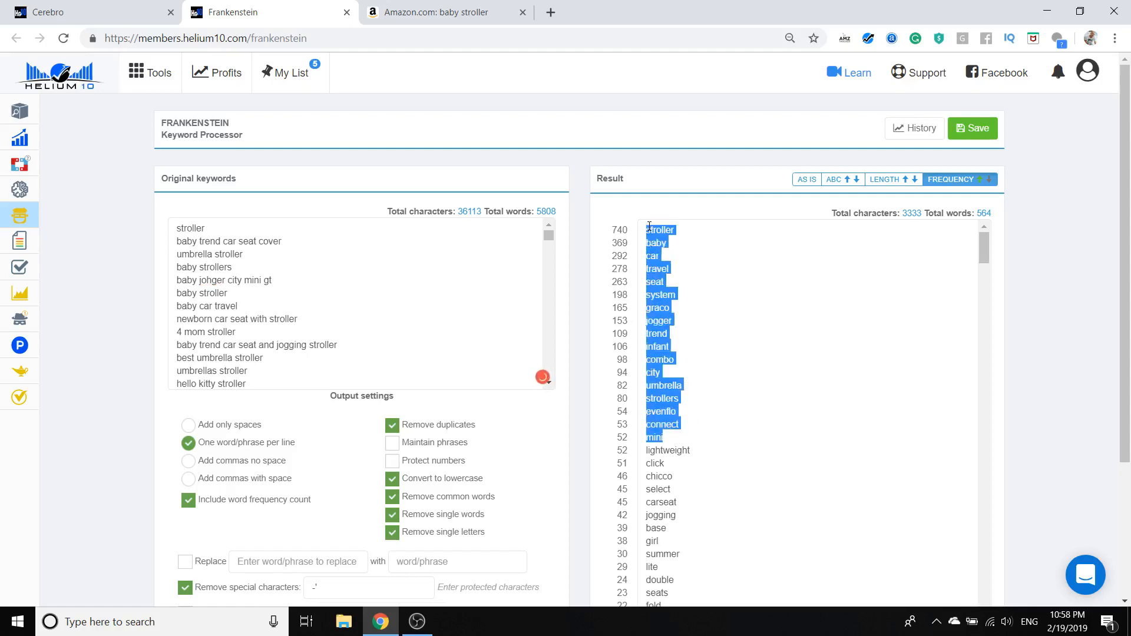
{"action": "left_click", "coordinate": [390, 345]}
{"action": "key", "text": "ctrl+a"}
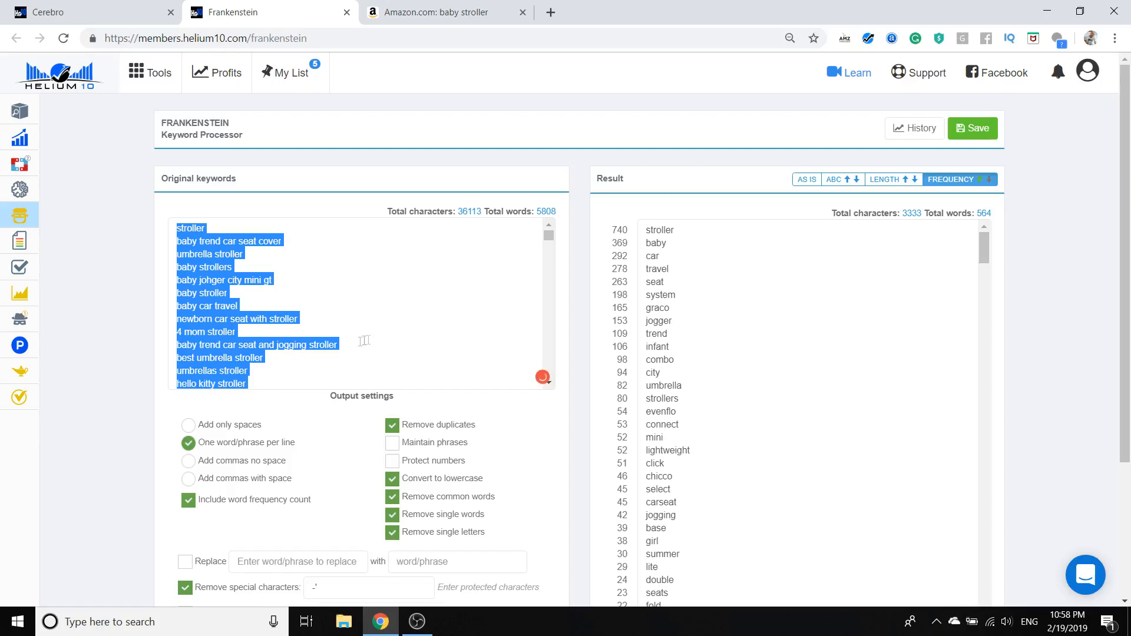
{"action": "type", "text": "stroller baby car travel seat system graco jogger trend infant combo city umbrella strollers evenflo connect mini"}
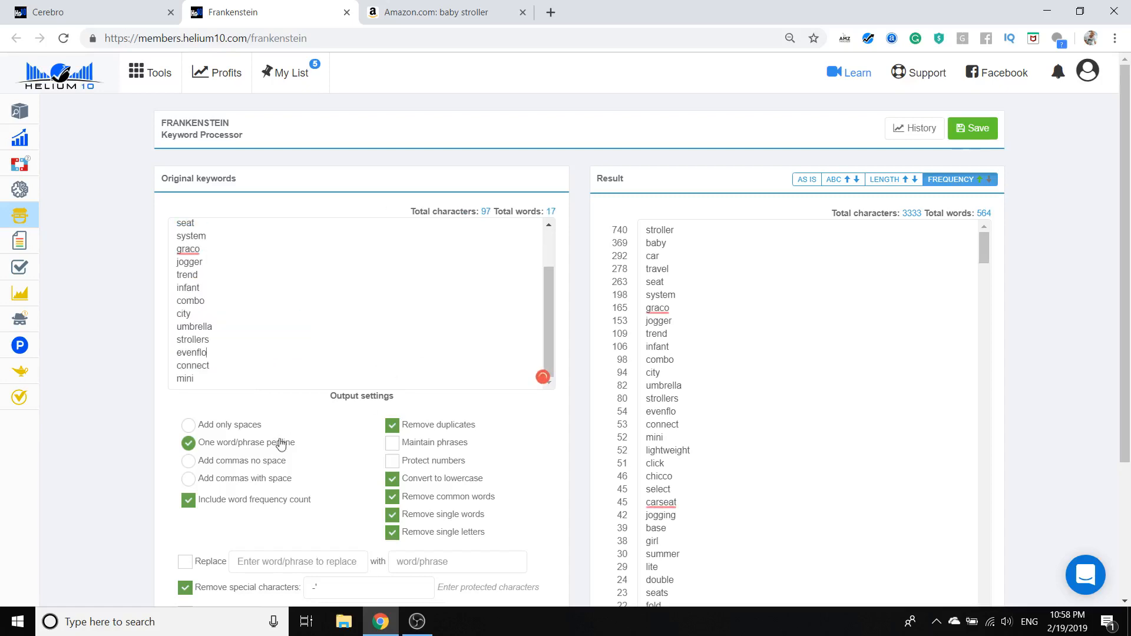
Leave the word frequency count out of the output and keep one word or phrase per line
{"action": "left_click", "coordinate": [192, 482]}
{"action": "left_click", "coordinate": [188, 498]}
{"action": "left_click", "coordinate": [190, 447]}
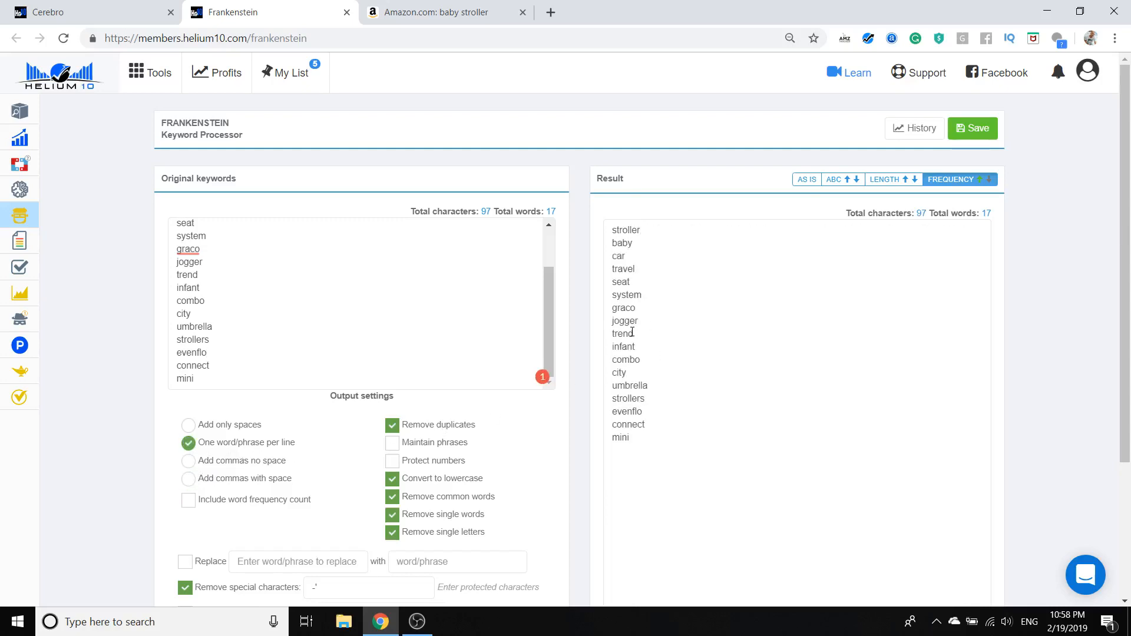
Delete all words from the result except stroller, jogger and strollers, and copy these three
{"action": "left_click", "coordinate": [645, 245]}
{"action": "left_click_drag", "start_coordinate": [648, 273], "coordinate": [612, 246]}
{"action": "key", "text": "BackSpace"}
{"action": "key", "text": "BackSpace"}
{"action": "key", "text": "BackSpace"}
{"action": "key", "text": "BackSpace"}
{"action": "key", "text": "BackSpace"}
{"action": "left_click", "coordinate": [639, 245]}
{"action": "double_click", "coordinate": [639, 246]}
{"action": "key", "text": "BackSpace"}
{"action": "key", "text": "BackSpace"}
{"action": "double_click", "coordinate": [624, 256]}
{"action": "key", "text": "BackSpace"}
{"action": "double_click", "coordinate": [624, 270]}
{"action": "key", "text": "BackSpace"}
{"action": "left_click_drag", "start_coordinate": [661, 307], "coordinate": [605, 230]}
{"action": "key", "text": "ctrl+c"}
{"action": "left_click", "coordinate": [624, 307]}
{"action": "key", "text": "BackSpace"}
{"action": "key", "text": "BackSpace"}
{"action": "key", "text": "BackSpace"}
{"action": "key", "text": "BackSpace"}
{"action": "key", "text": "BackSpace"}
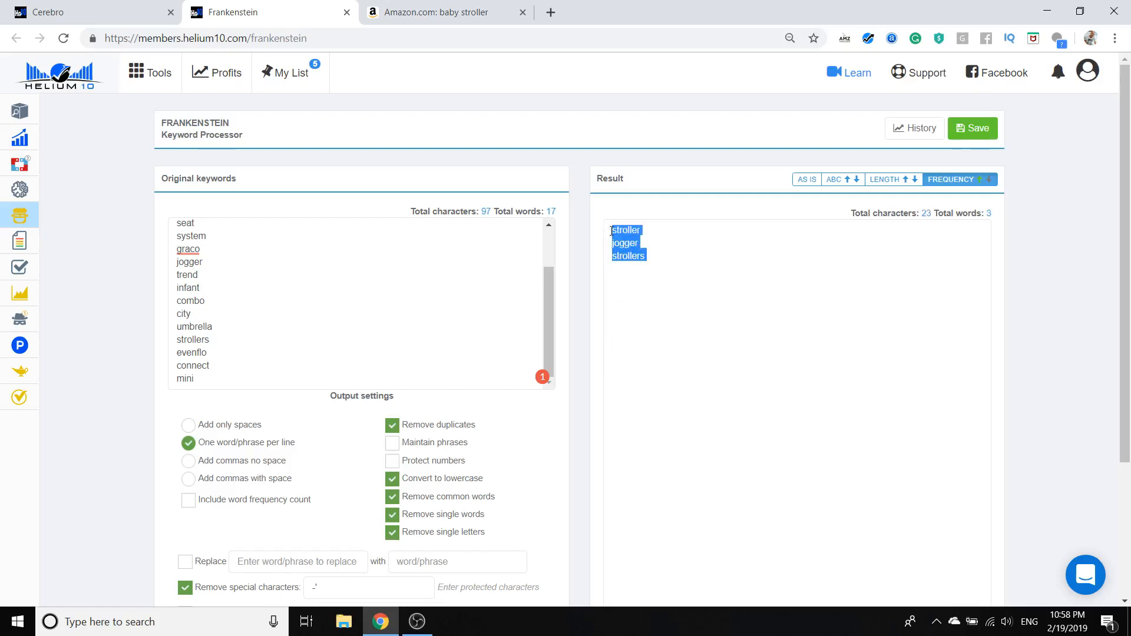
Replace the original keywords with the copied words stroller, jogger and strollers
{"action": "left_click", "coordinate": [386, 334]}
{"action": "key", "text": "ctrl+a"}
{"action": "key", "text": "BackSpace"}
{"action": "key", "text": "ctrl+v"}
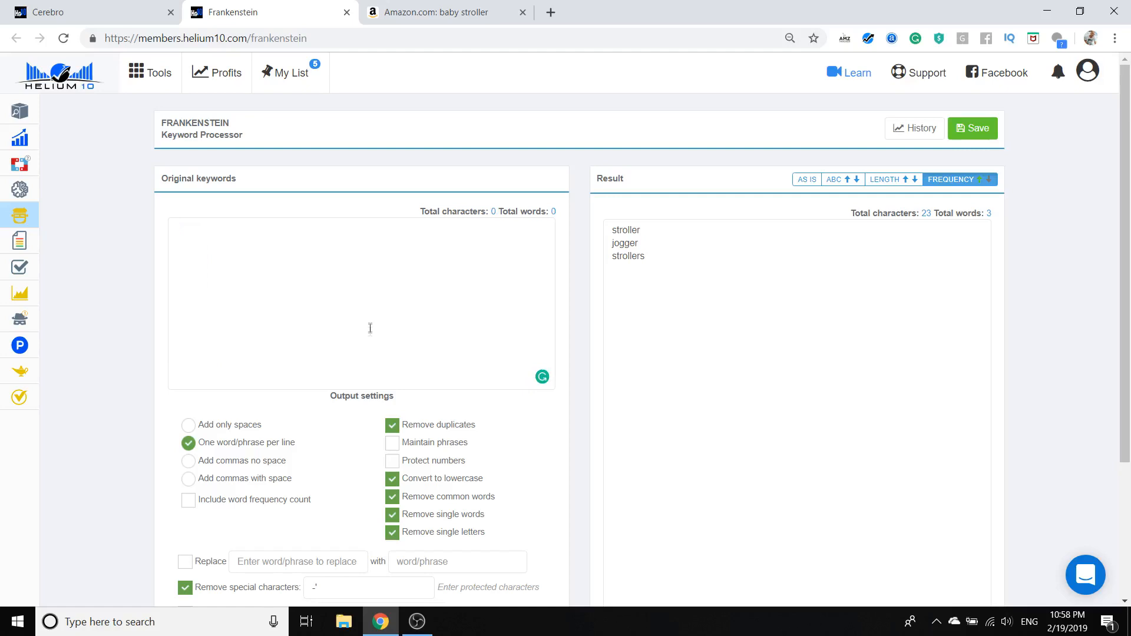
Format the three words as a list separated by commas with a space, and copy the result
{"action": "left_click", "coordinate": [189, 479]}
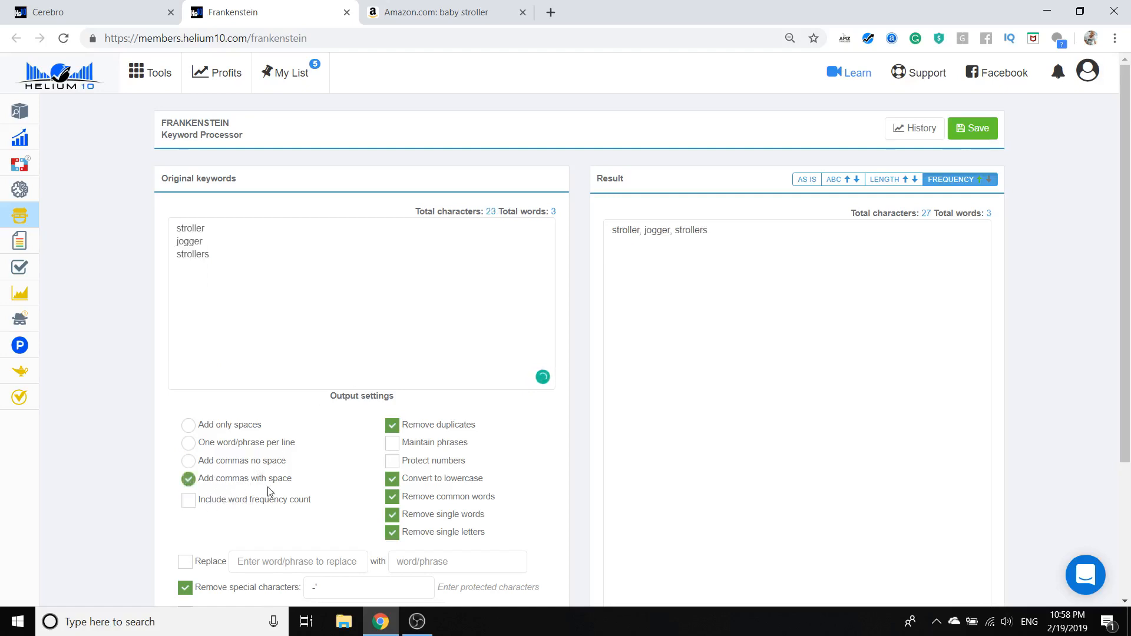
{"action": "triple_click", "coordinate": [671, 235]}
{"action": "key", "text": "ctrl+c"}
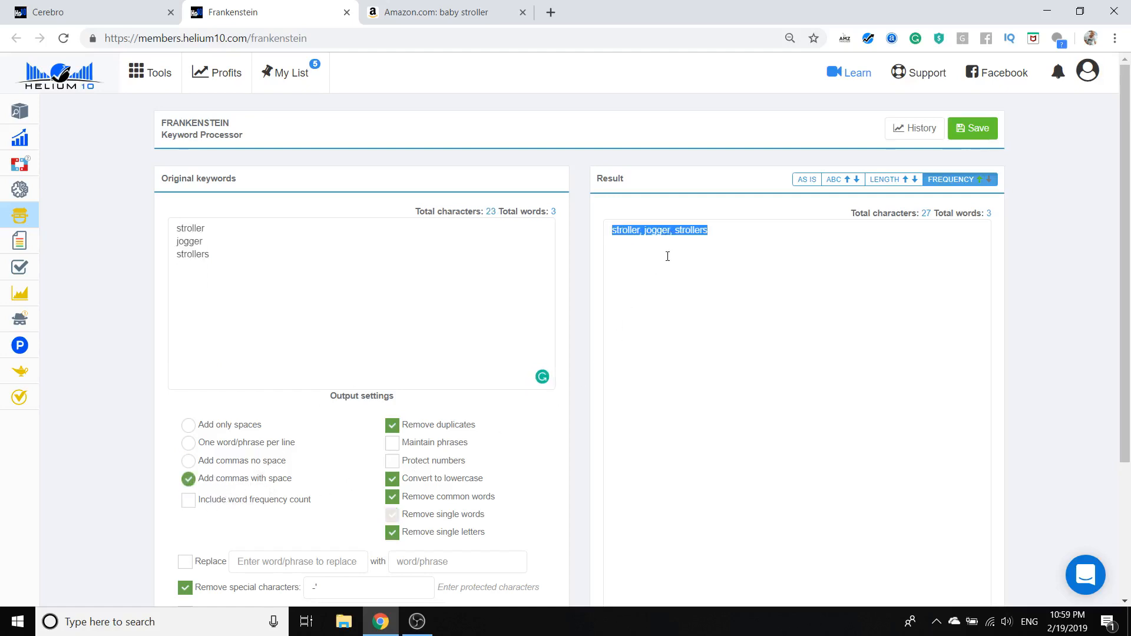
Back in Cerebro, filter the keywords to phrases containing all of "stroller, jogger, strollers"
{"action": "left_click", "coordinate": [62, 12]}
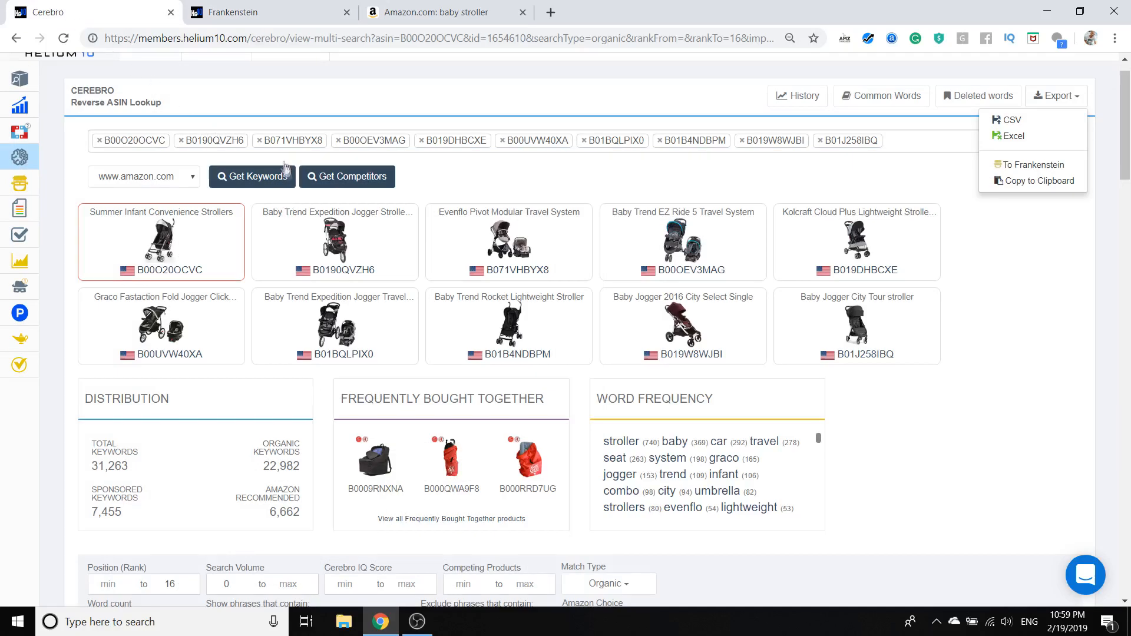
{"action": "scroll", "coordinate": [336, 288], "scroll_direction": "down", "scroll_amount": 4}
{"action": "left_click", "coordinate": [255, 396]}
{"action": "key", "text": "ctrl+v"}
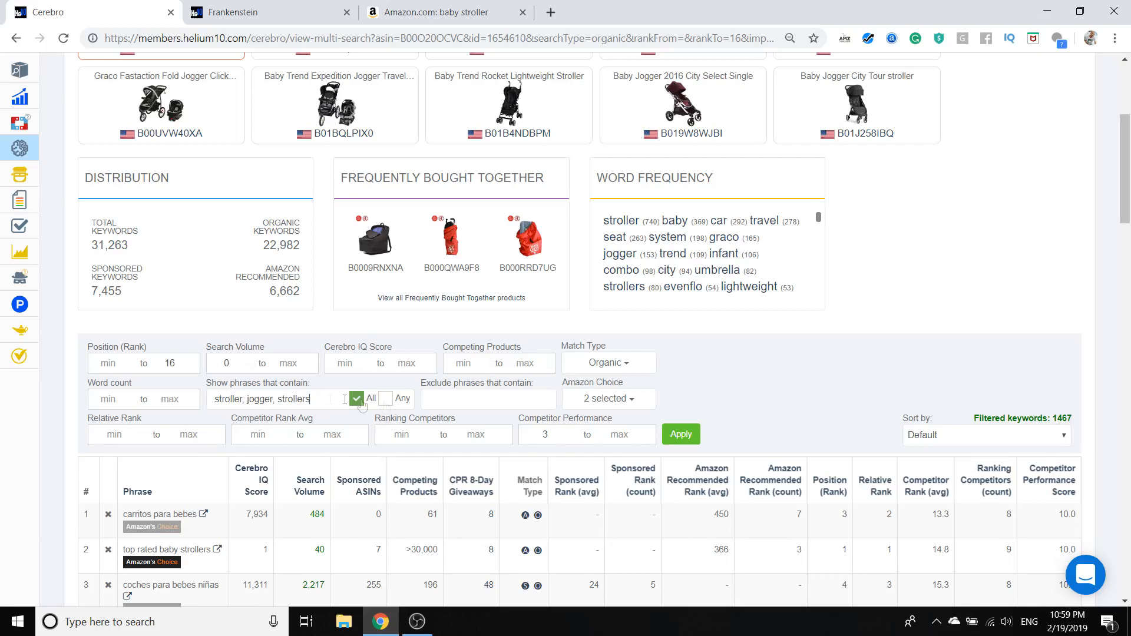
{"action": "left_click", "coordinate": [679, 434]}
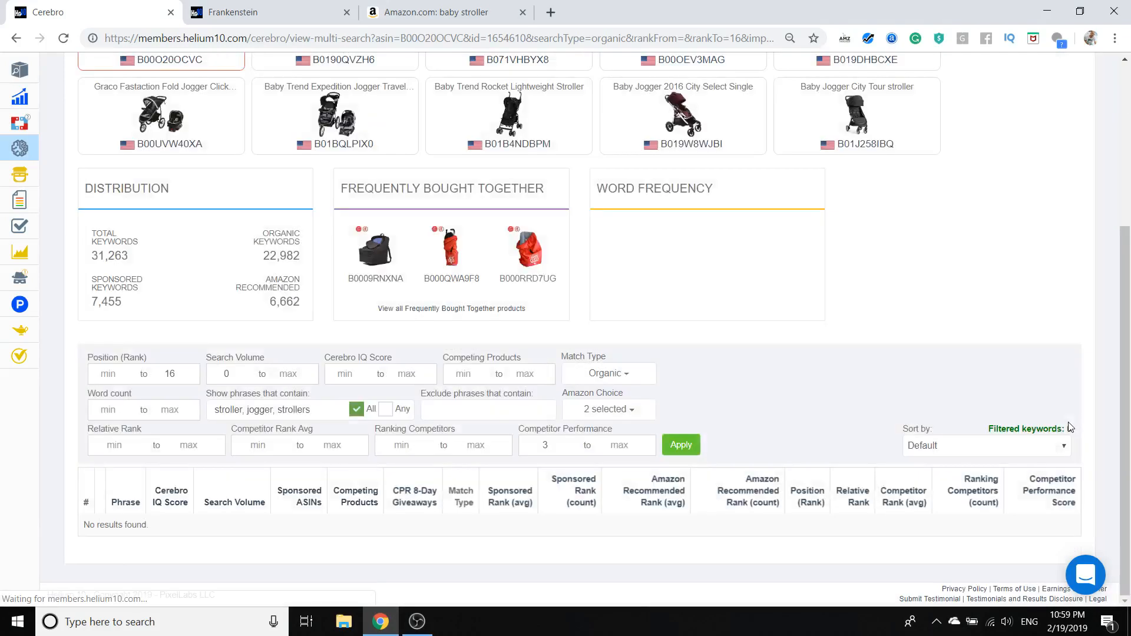
{"action": "scroll", "coordinate": [942, 448], "scroll_direction": "up", "scroll_amount": 1}
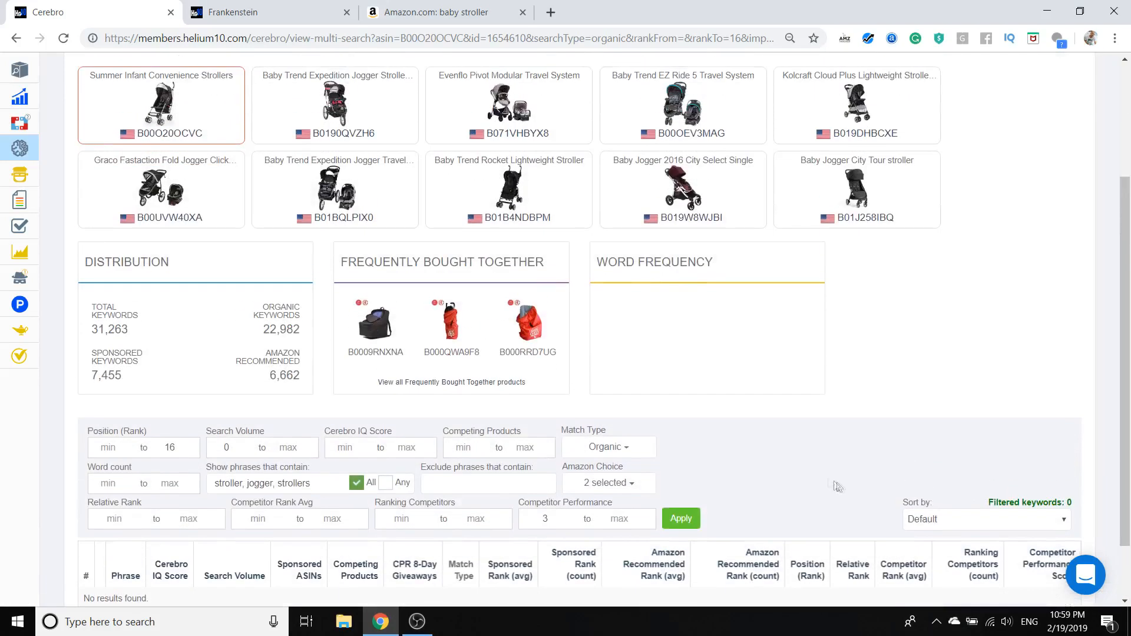
{"action": "scroll", "coordinate": [342, 489], "scroll_direction": "down", "scroll_amount": 1}
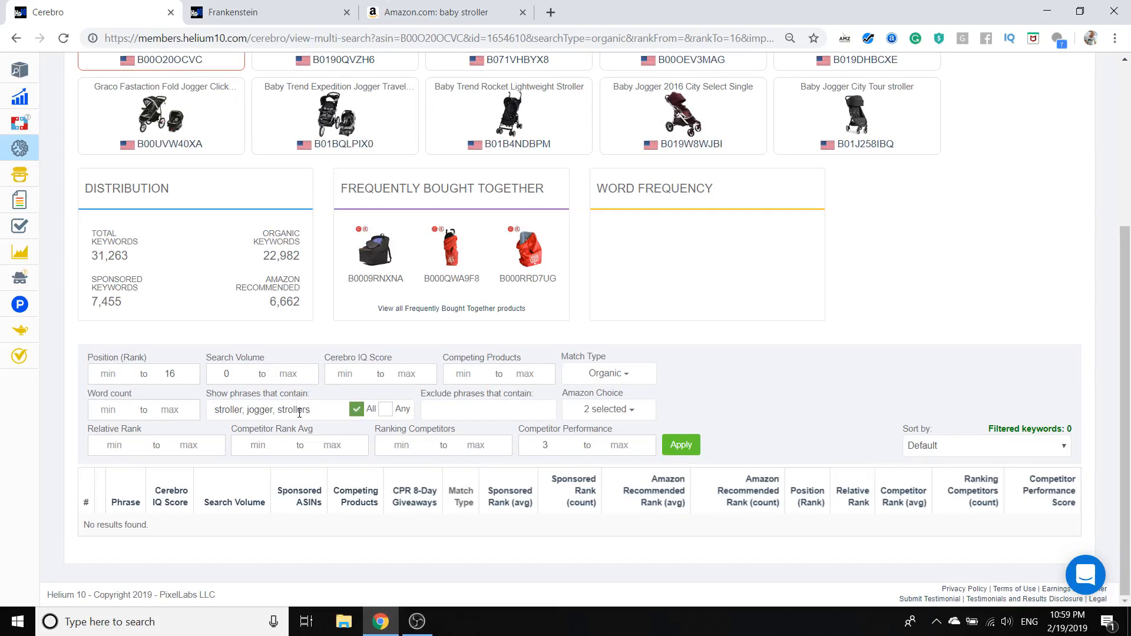
Remove "strollers" from the phrase filter, apply "stroller, jogger" and look through the resulting keywords
{"action": "left_click", "coordinate": [273, 409]}
{"action": "double_click", "coordinate": [280, 412]}
{"action": "key", "text": "BackSpace"}
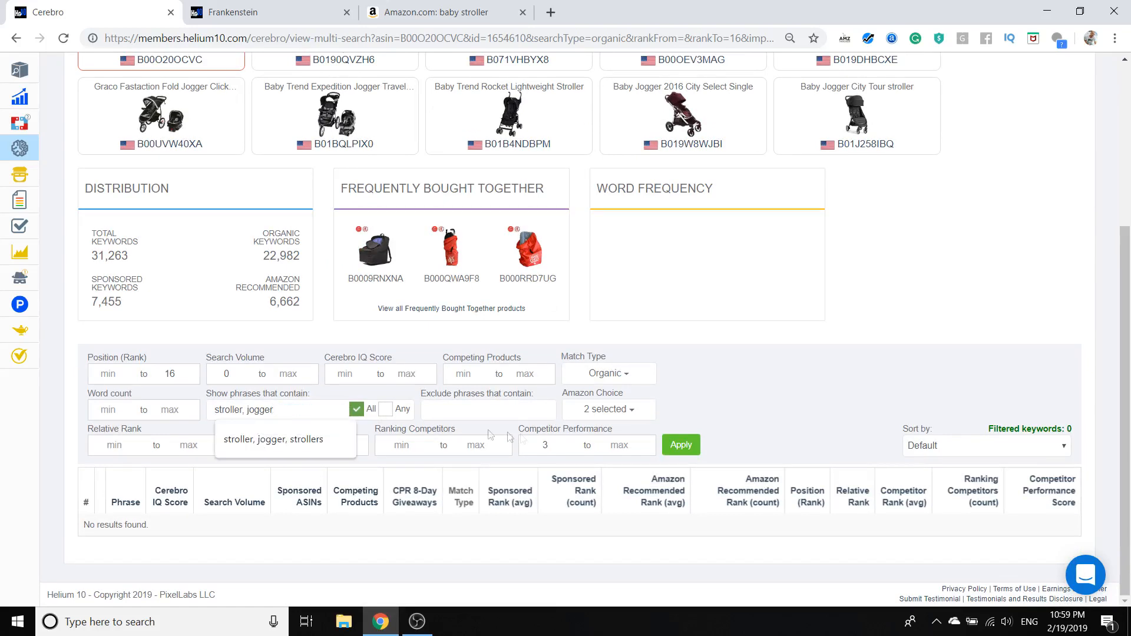
{"action": "left_click", "coordinate": [675, 443]}
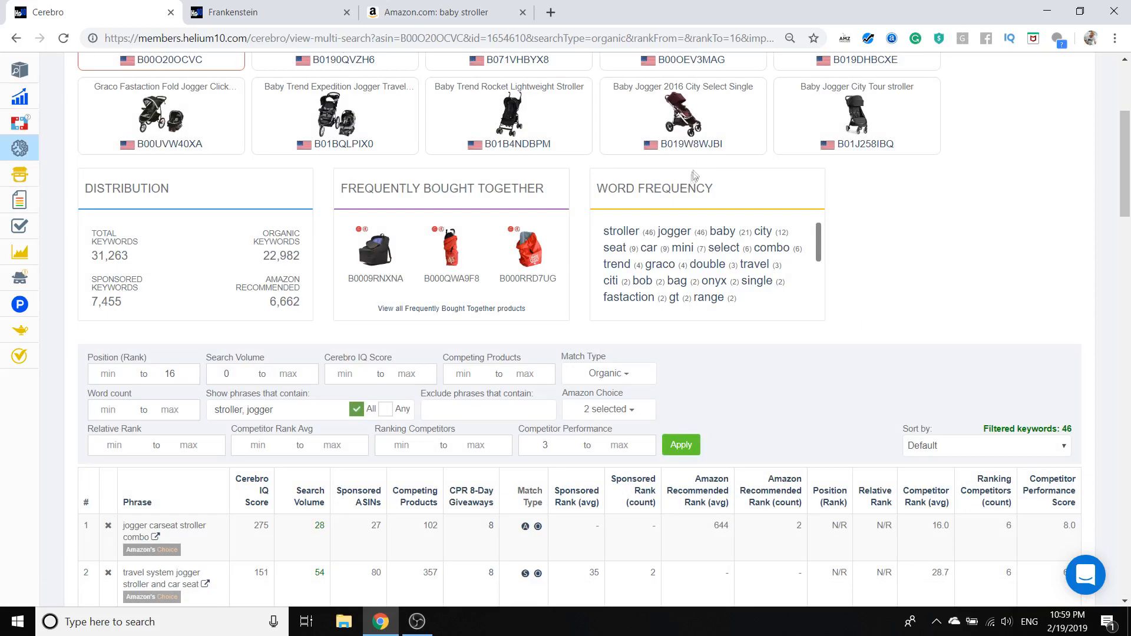
{"action": "scroll", "coordinate": [718, 259], "scroll_direction": "down", "scroll_amount": 5}
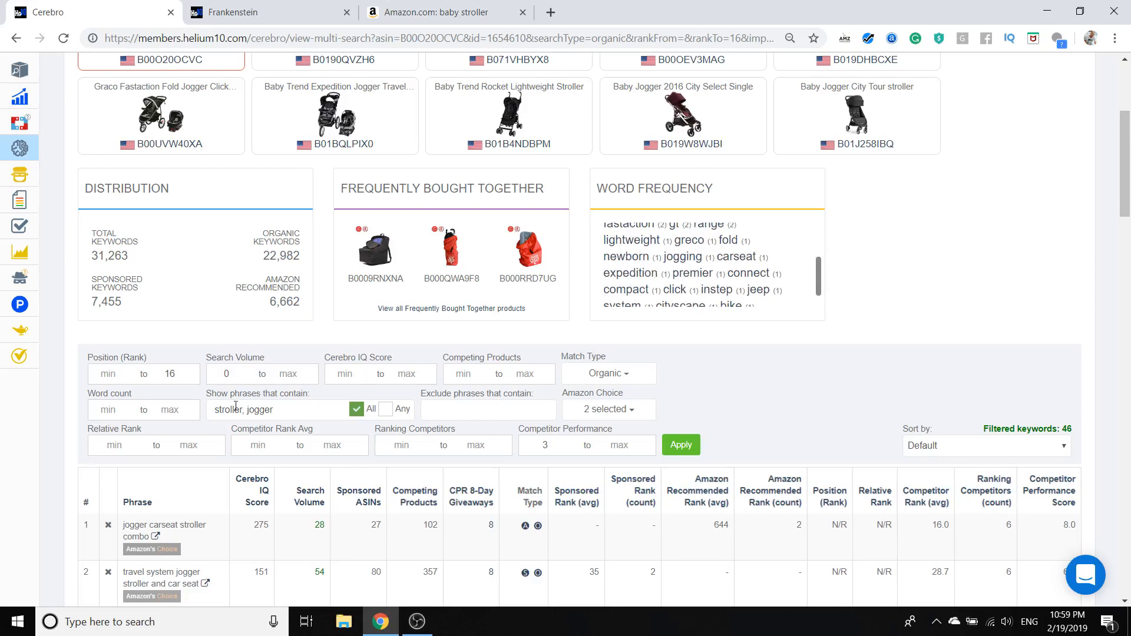
{"action": "scroll", "coordinate": [251, 409], "scroll_direction": "down", "scroll_amount": 1}
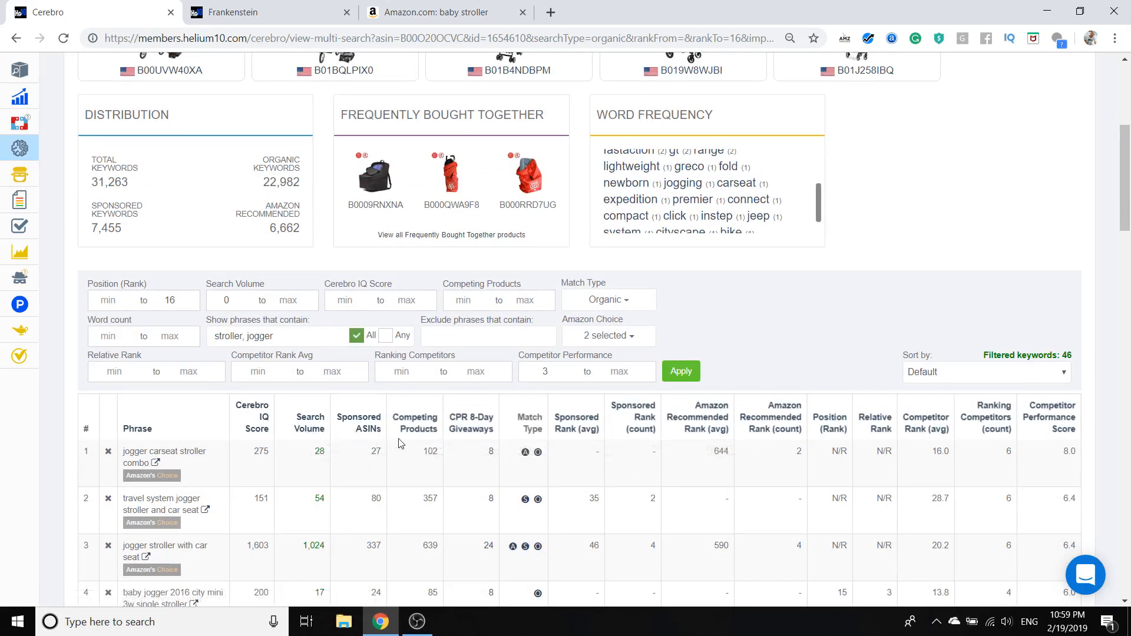
{"action": "scroll", "coordinate": [405, 446], "scroll_direction": "down", "scroll_amount": 2}
{"action": "scroll", "coordinate": [405, 446], "scroll_direction": "up", "scroll_amount": 1}
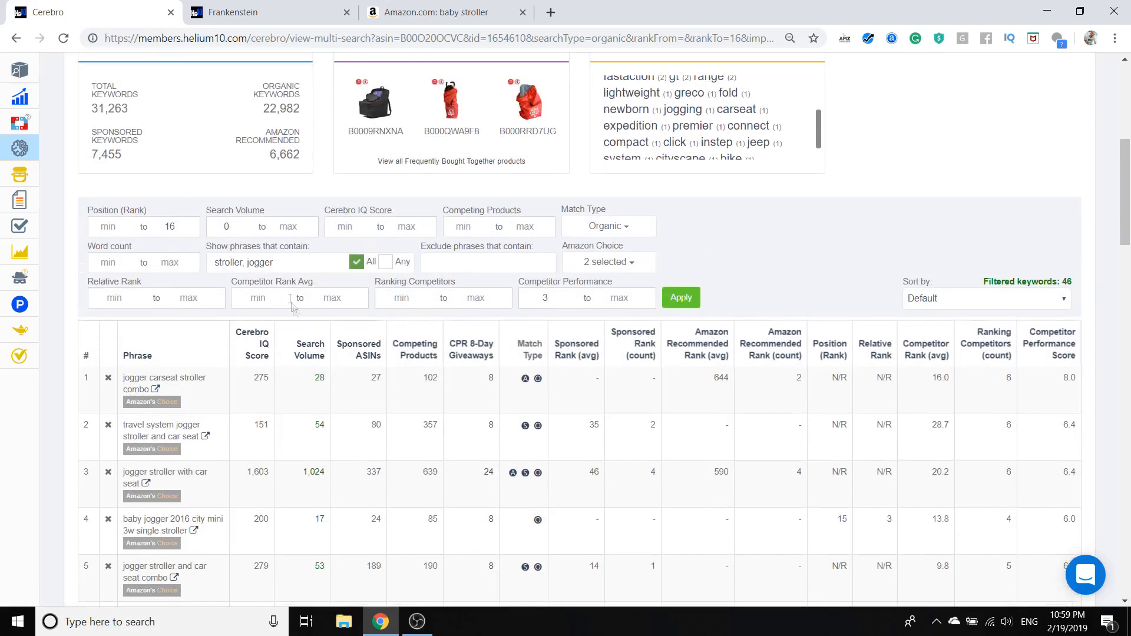
Try the phrase filter with "strollers" in place of "jogger"
{"action": "double_click", "coordinate": [288, 267]}
{"action": "type", "text": "strollers"}
{"action": "left_click", "coordinate": [682, 301]}
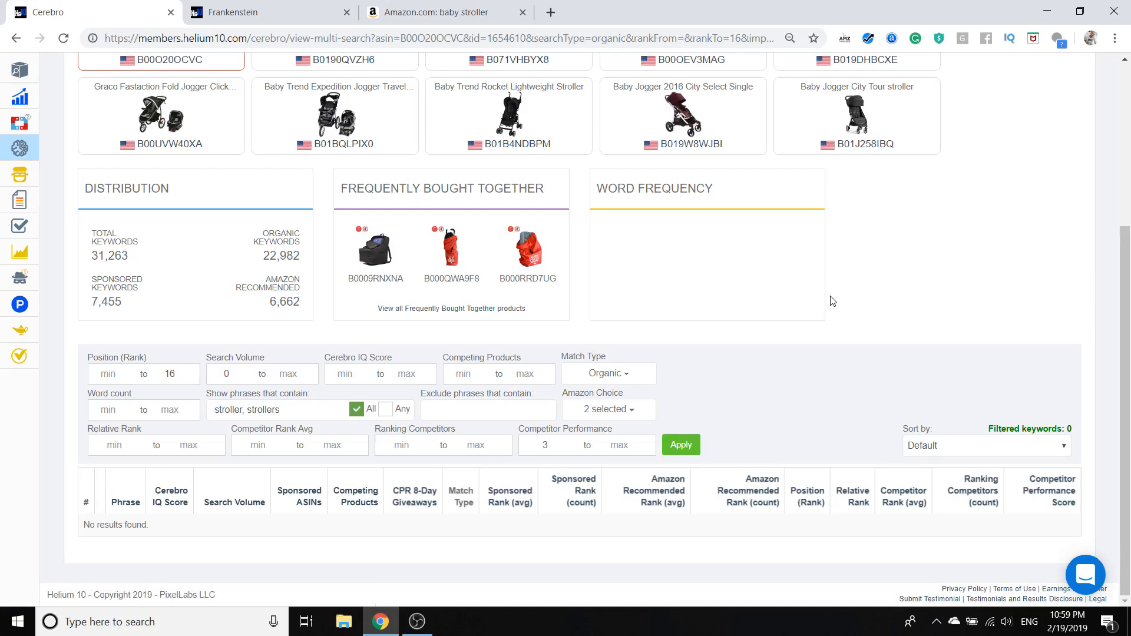
Reduce the phrase filter to only "stroller" and apply it
{"action": "left_click", "coordinate": [254, 411]}
{"action": "key", "text": "BackSpace"}
{"action": "key", "text": "BackSpace"}
{"action": "key", "text": "BackSpace"}
{"action": "key", "text": "BackSpace"}
{"action": "key", "text": "BackSpace"}
{"action": "key", "text": "BackSpace"}
{"action": "key", "text": "BackSpace"}
{"action": "key", "text": "BackSpace"}
{"action": "key", "text": "BackSpace"}
{"action": "key", "text": "BackSpace"}
{"action": "key", "text": "BackSpace"}
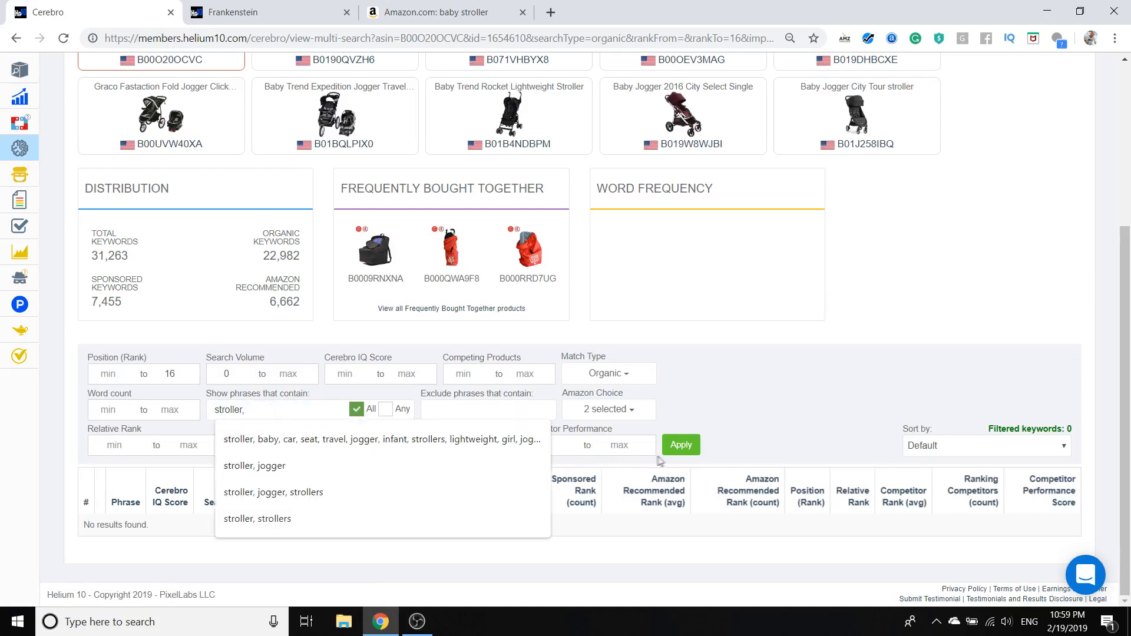
{"action": "left_click", "coordinate": [680, 446]}
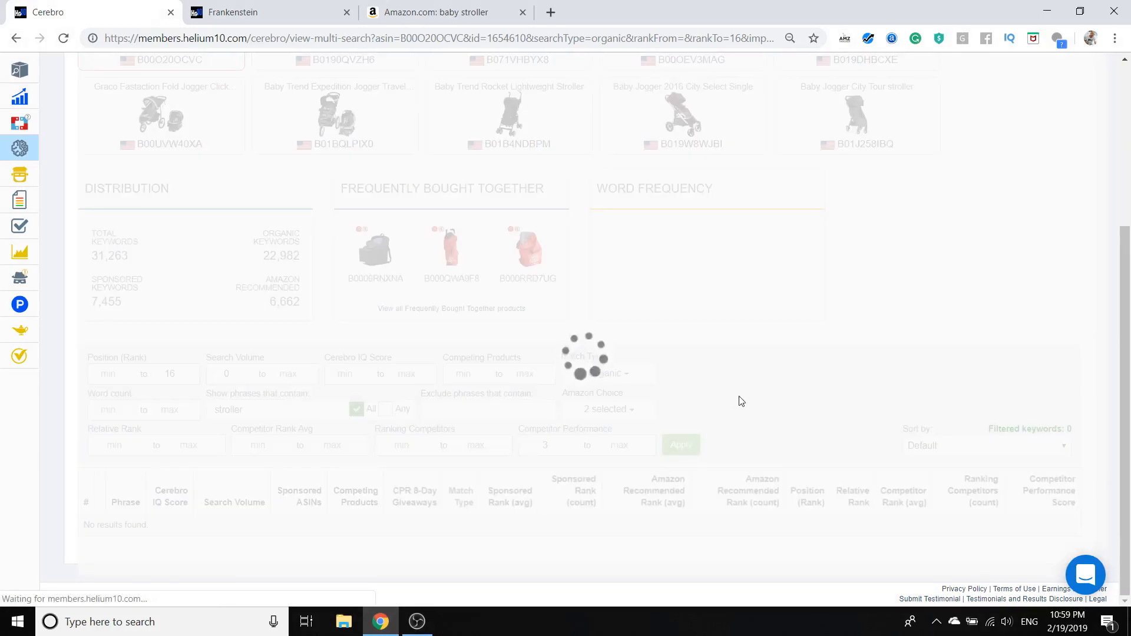
Set the maximum position rank to 5 and apply the filter
{"action": "scroll", "coordinate": [742, 402], "scroll_direction": "down", "scroll_amount": 2}
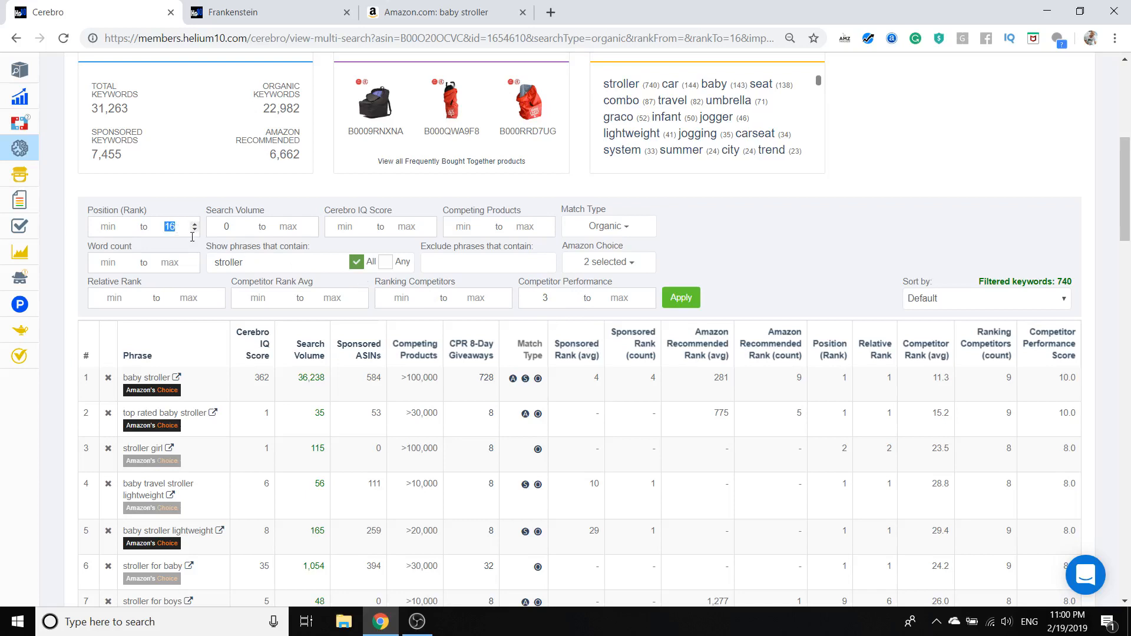
{"action": "type", "text": "5"}
{"action": "left_click", "coordinate": [696, 297]}
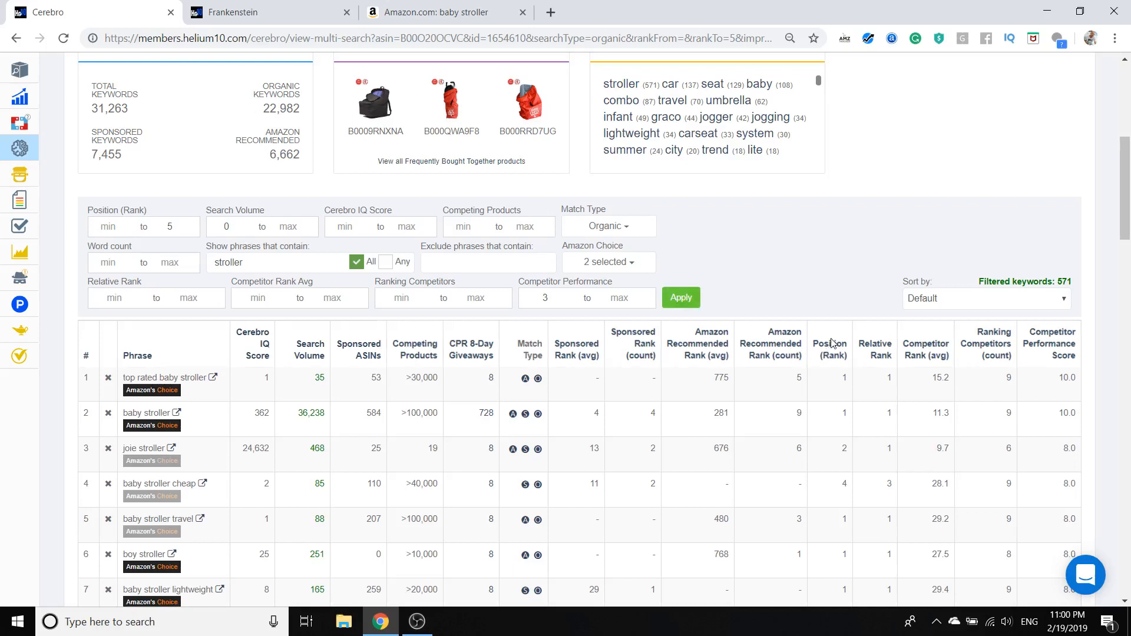
Export the filtered stroller keywords to Frankenstein and return to the Cerebro page
{"action": "left_click_drag", "start_coordinate": [1124, 204], "coordinate": [1123, 124]}
{"action": "left_click", "coordinate": [1060, 127]}
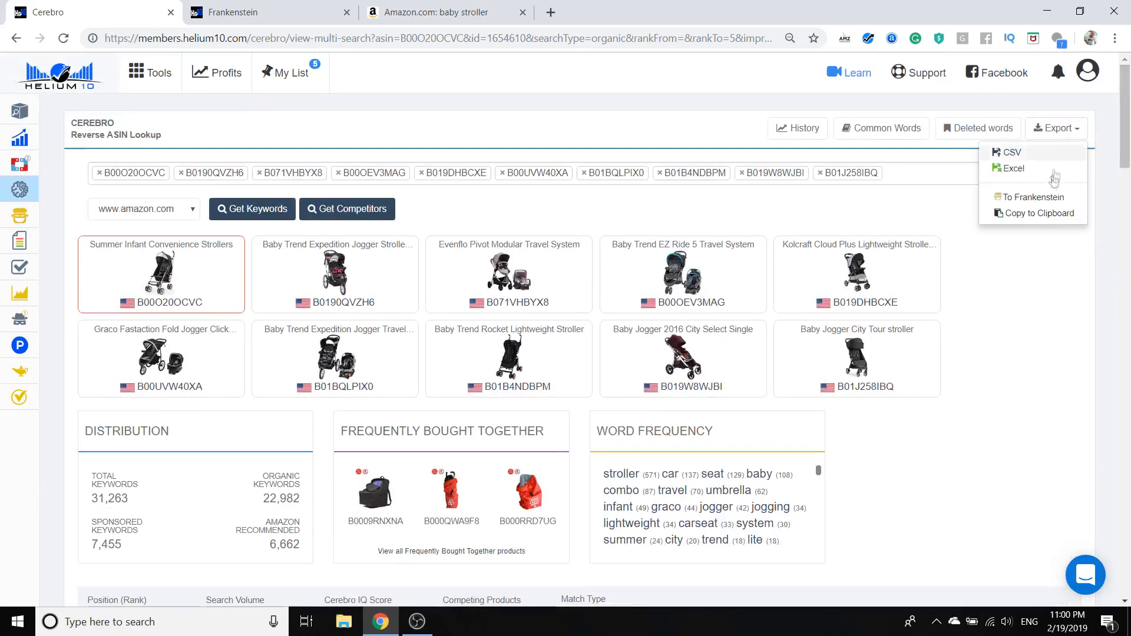
{"action": "left_click", "coordinate": [1037, 194]}
{"action": "left_click", "coordinate": [95, 10]}
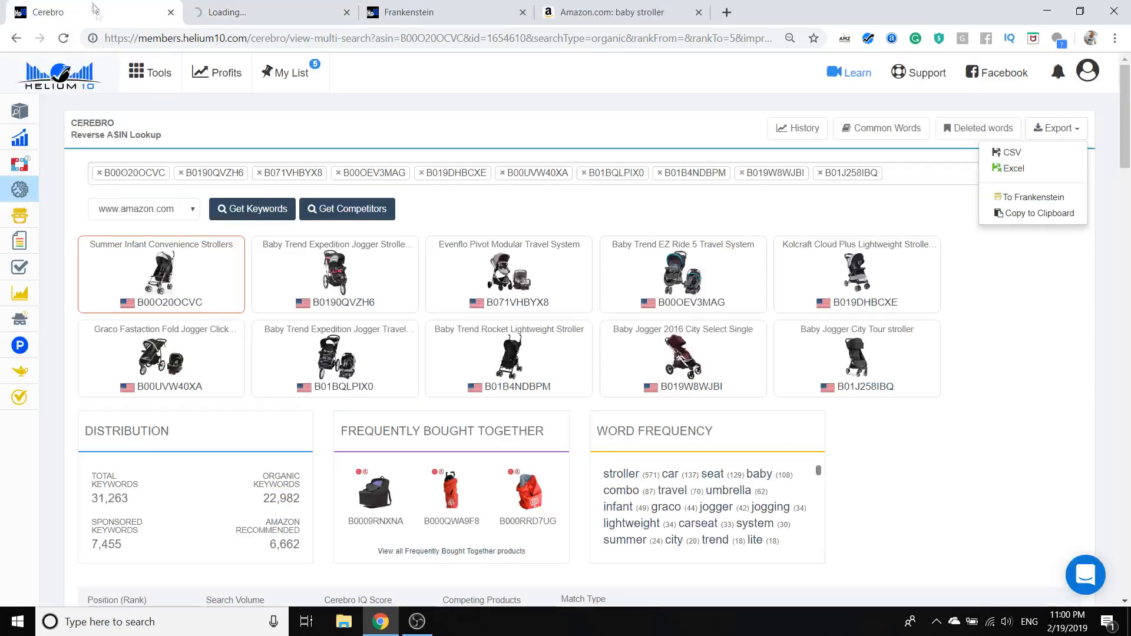
Look through the filtered stroller phrases in the Cerebro results table
{"action": "scroll", "coordinate": [426, 371], "scroll_direction": "down", "scroll_amount": 5}
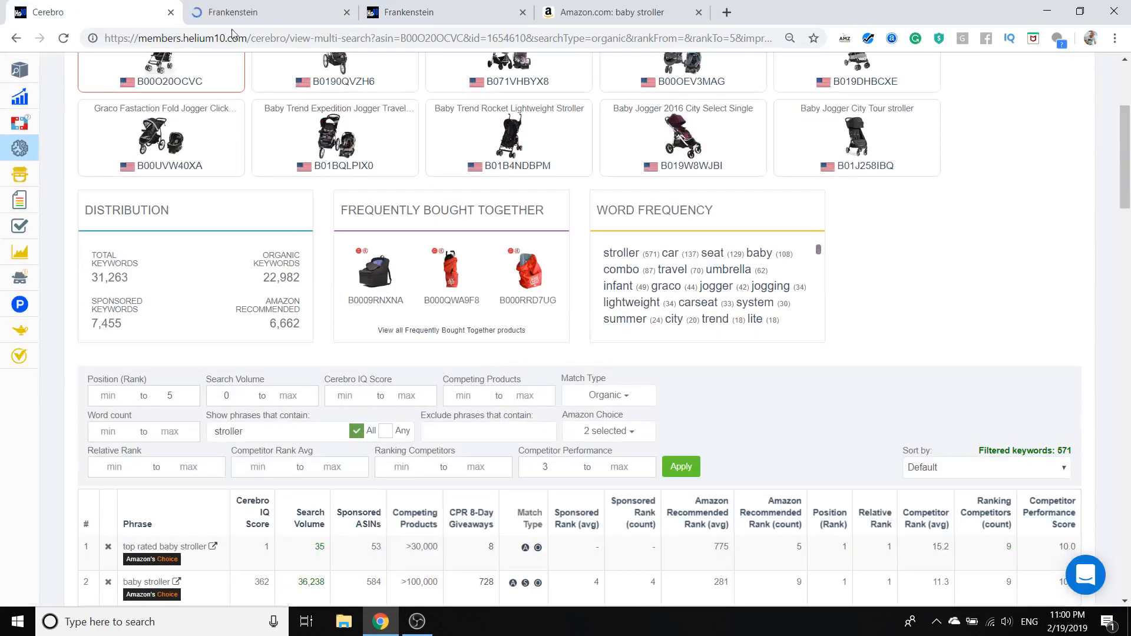
{"action": "scroll", "coordinate": [300, 359], "scroll_direction": "down", "scroll_amount": 9}
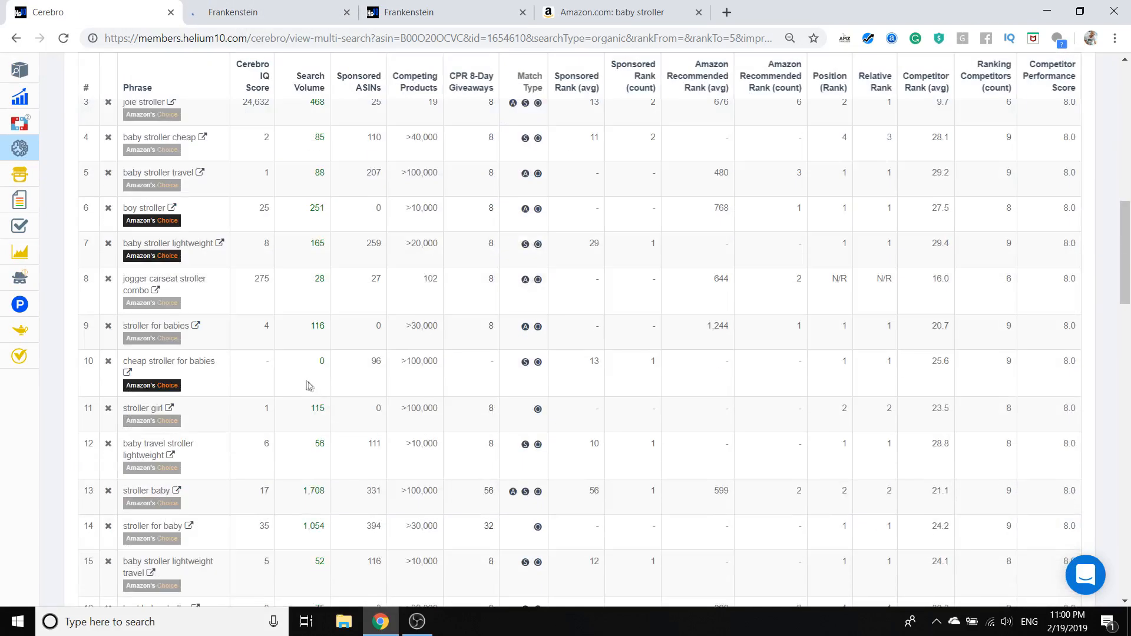
{"action": "scroll", "coordinate": [151, 465], "scroll_direction": "down", "scroll_amount": 1}
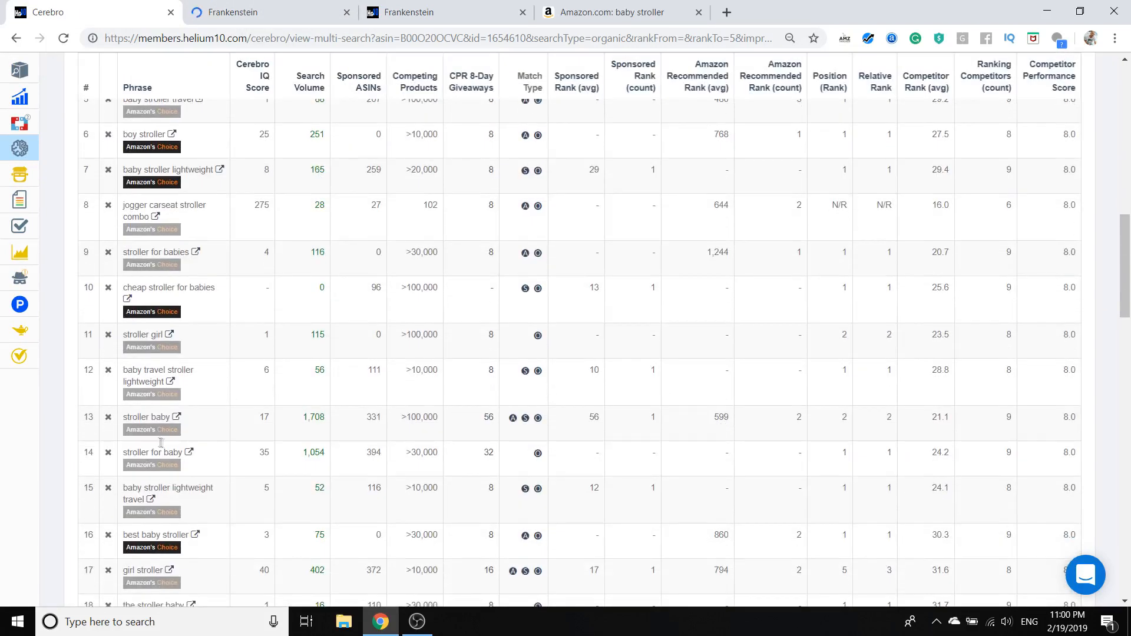
{"action": "scroll", "coordinate": [156, 457], "scroll_direction": "down", "scroll_amount": 8}
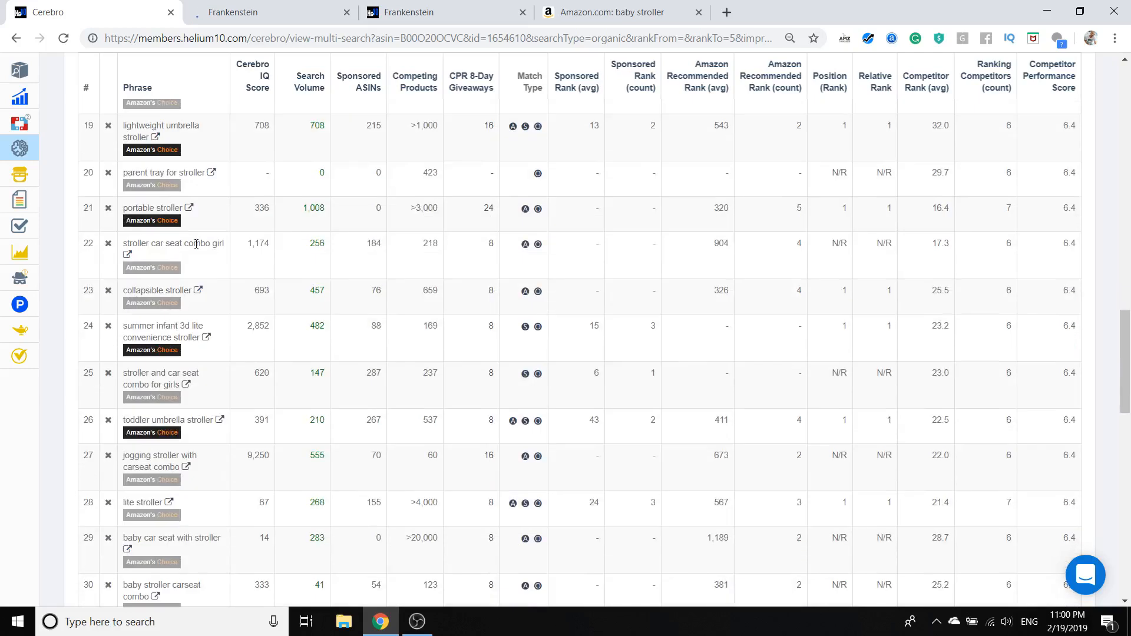
{"action": "scroll", "coordinate": [181, 315], "scroll_direction": "down", "scroll_amount": 5}
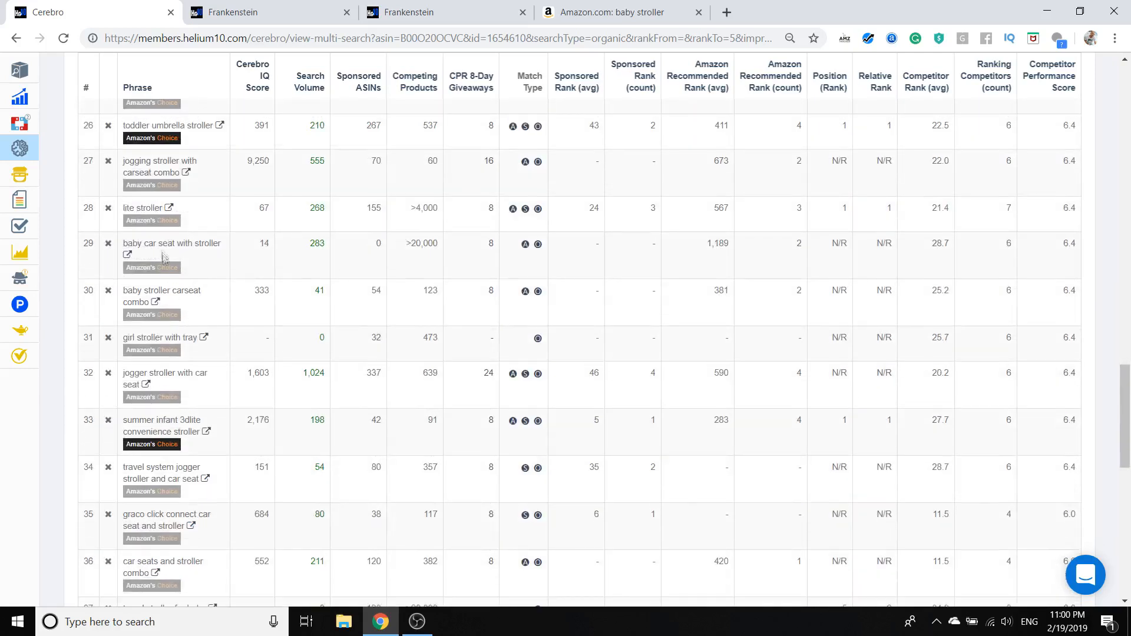
{"action": "scroll", "coordinate": [160, 213], "scroll_direction": "up", "scroll_amount": 3}
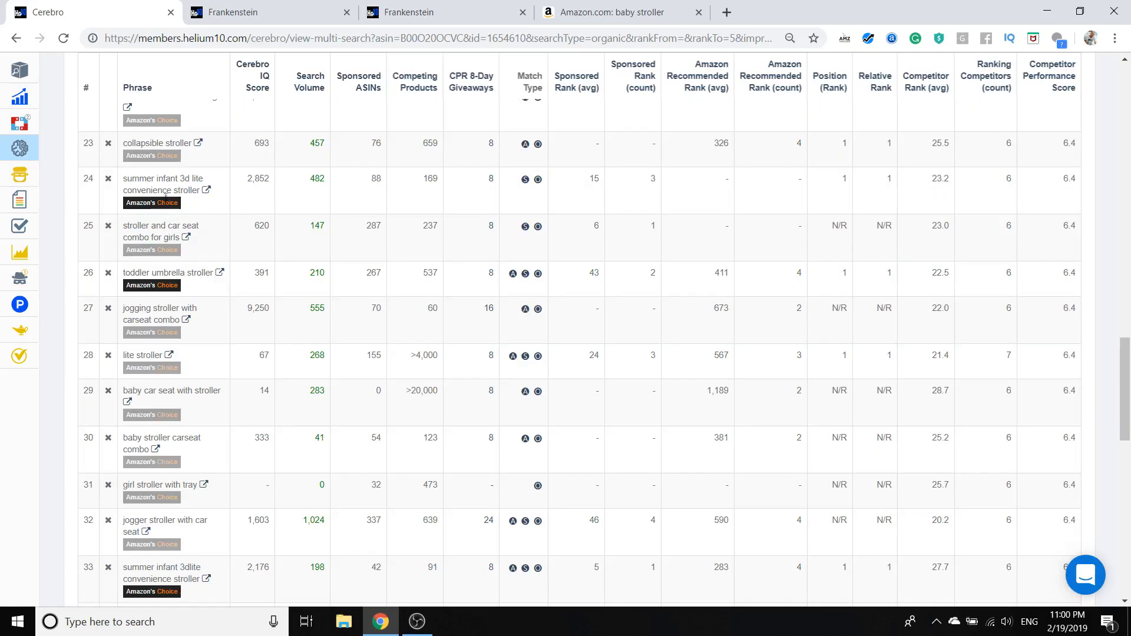
{"action": "scroll", "coordinate": [166, 196], "scroll_direction": "down", "scroll_amount": 1}
{"action": "scroll", "coordinate": [164, 196], "scroll_direction": "down", "scroll_amount": 3}
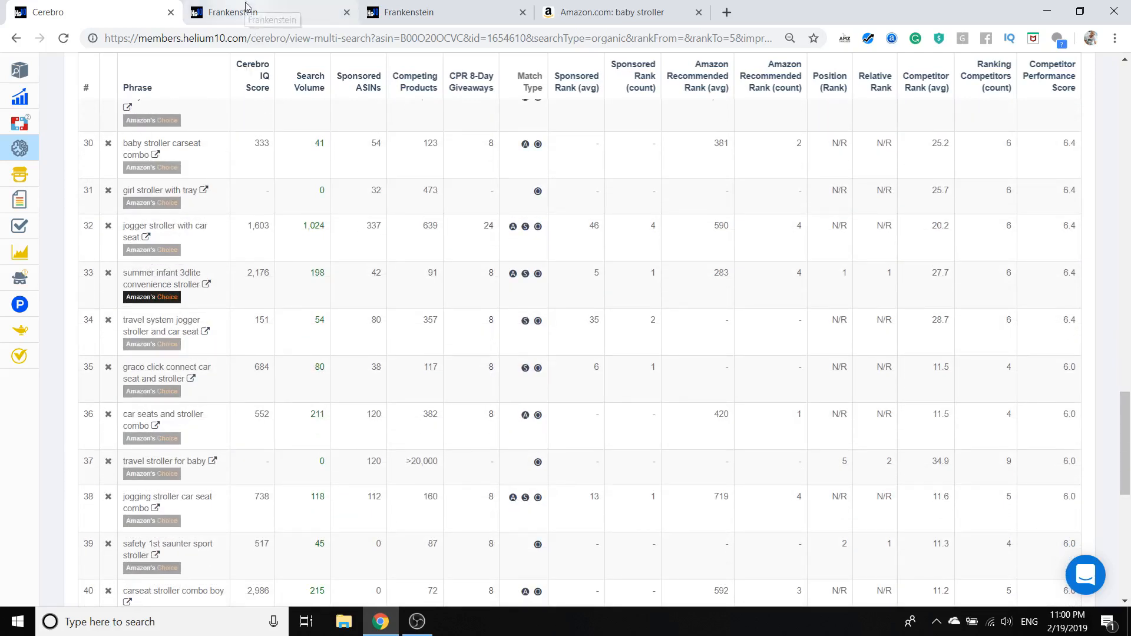
Switch to the newly opened Frankenstein page with the imported keywords and close the older duplicate Frankenstein page
{"action": "left_click", "coordinate": [246, 8]}
{"action": "left_click", "coordinate": [404, 8]}
{"action": "left_click", "coordinate": [274, 7]}
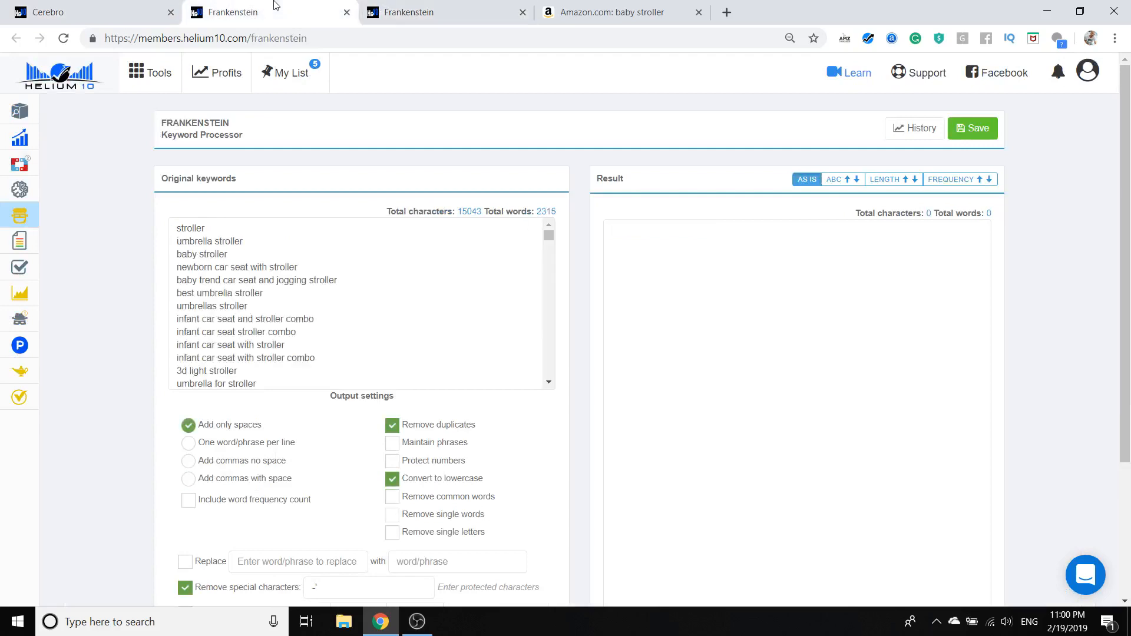
{"action": "left_click", "coordinate": [522, 12]}
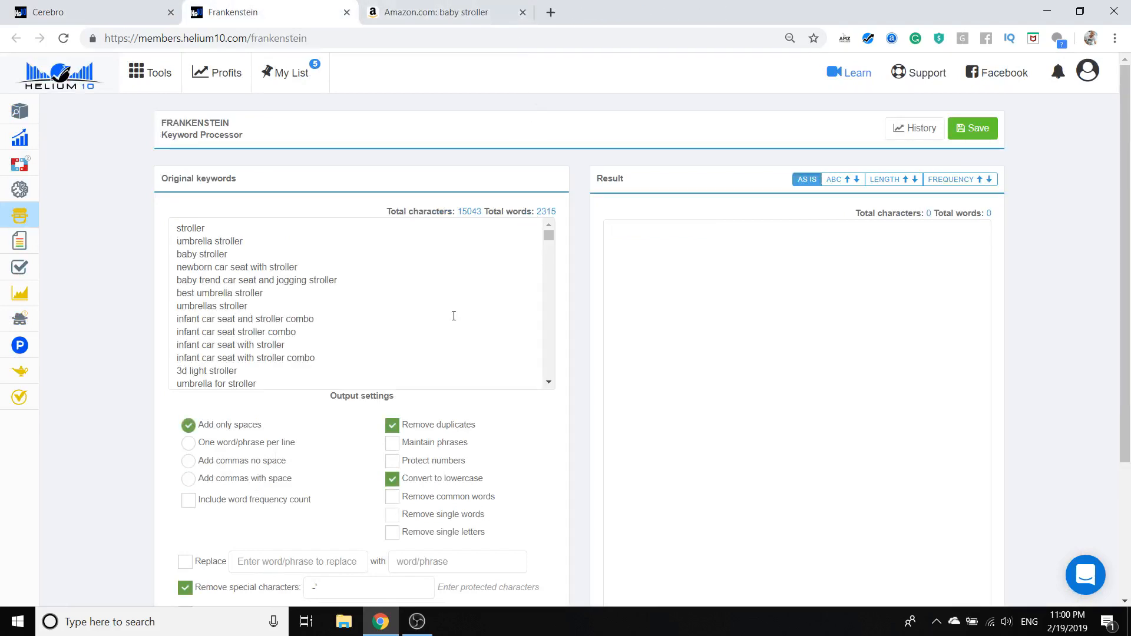
{"action": "scroll", "coordinate": [281, 307], "scroll_direction": "down", "scroll_amount": 2}
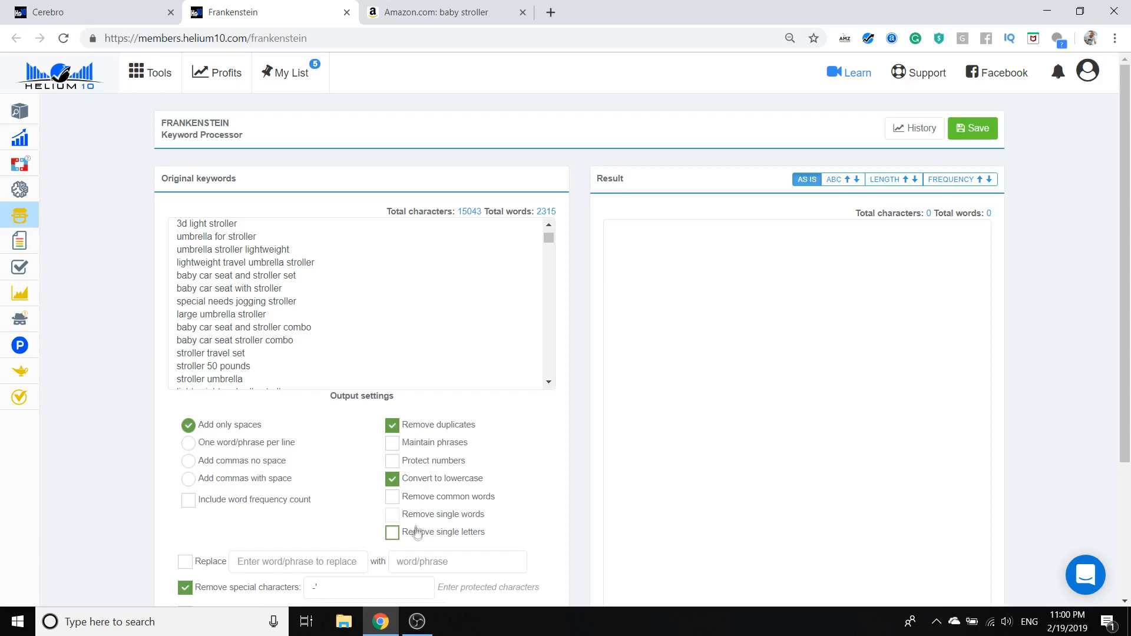
Remove common words and single letters, include the word frequency count, and sort the result by descending frequency
{"action": "left_click", "coordinate": [443, 500]}
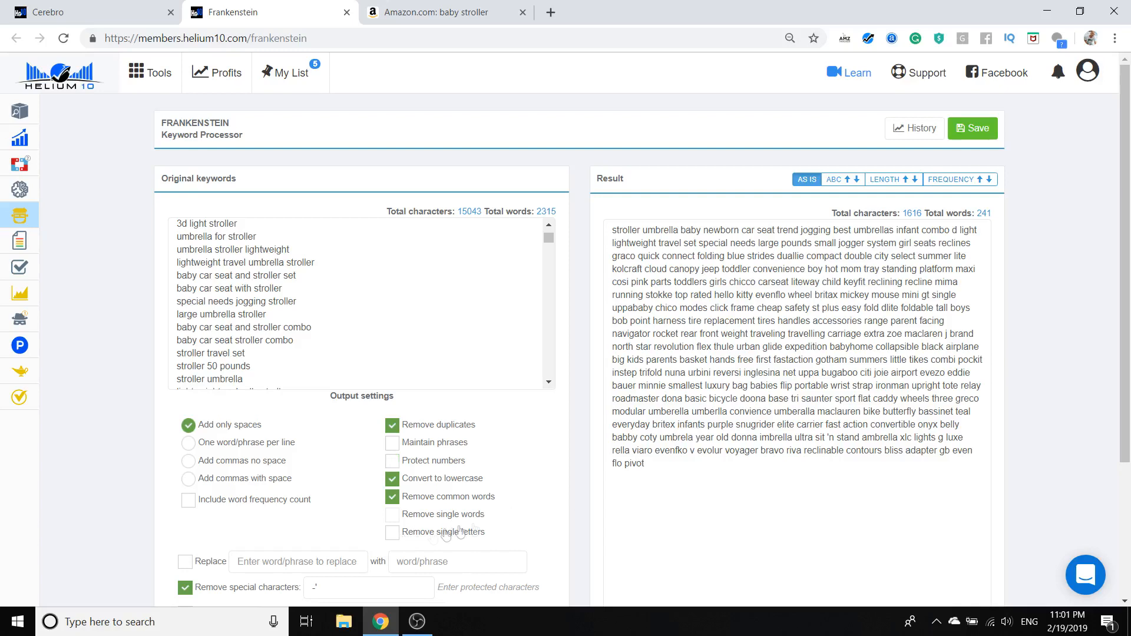
{"action": "left_click", "coordinate": [391, 532]}
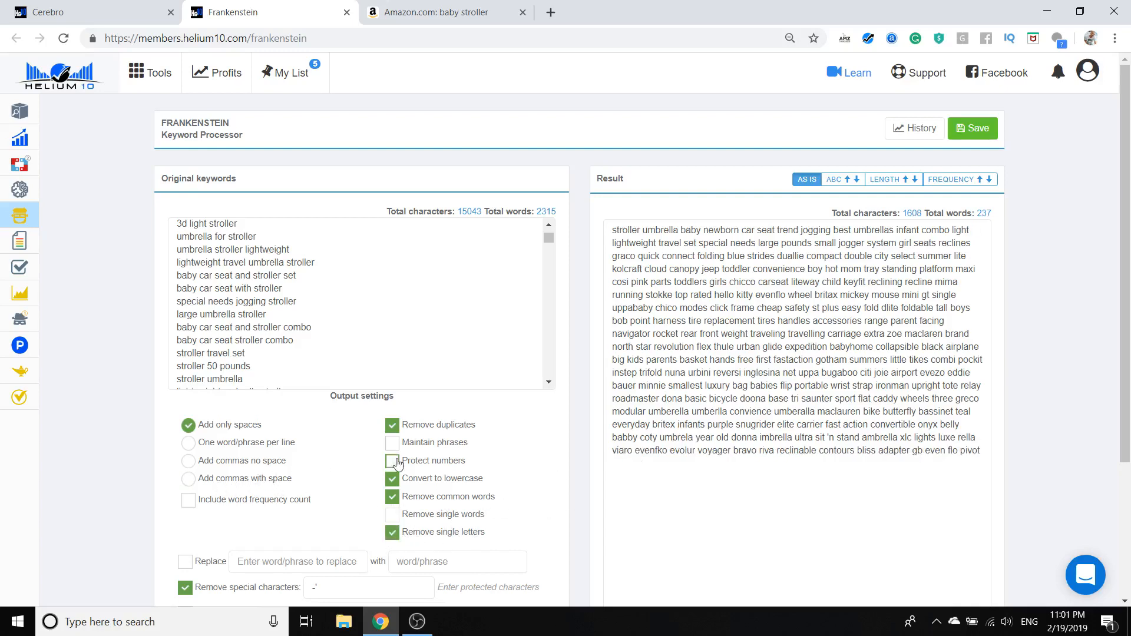
{"action": "left_click", "coordinate": [188, 500]}
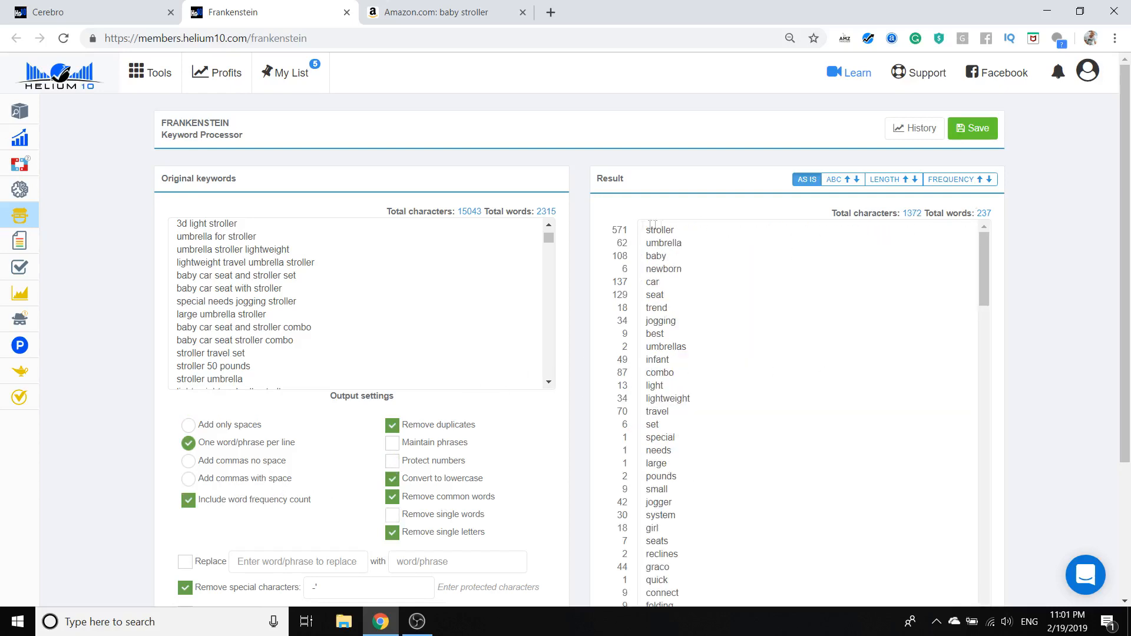
{"action": "left_click", "coordinate": [989, 179]}
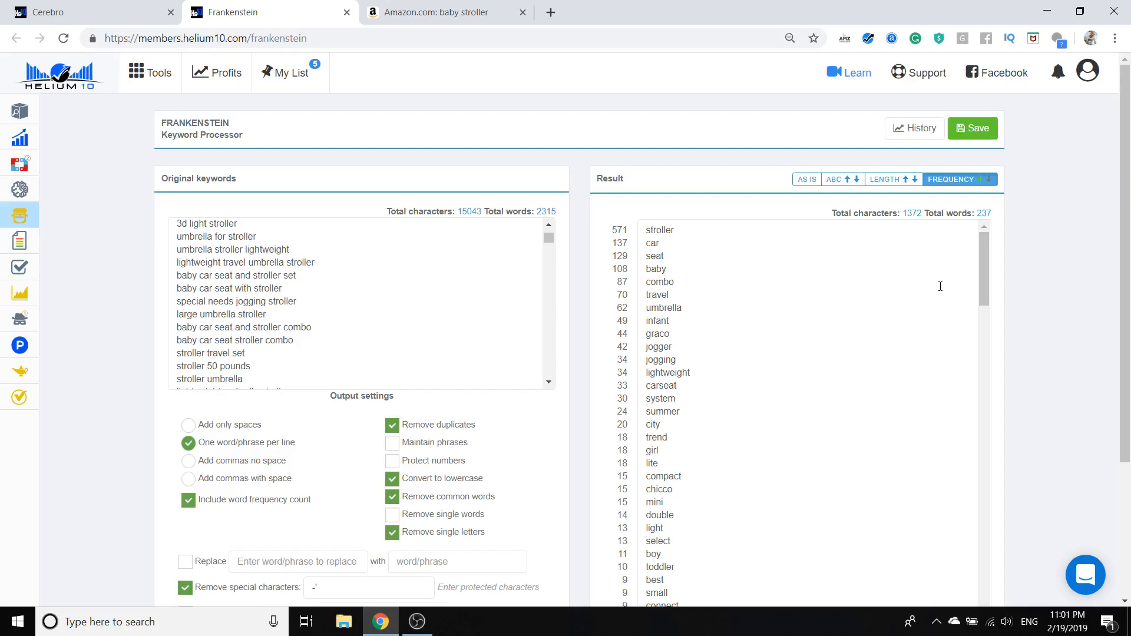
Examine the frequency-sorted words in the Frankenstein result for brand names and other irrelevant terms
{"action": "left_click_drag", "start_coordinate": [987, 268], "coordinate": [994, 241]}
{"action": "left_click", "coordinate": [677, 274]}
{"action": "left_click", "coordinate": [691, 287]}
{"action": "left_click_drag", "start_coordinate": [982, 288], "coordinate": [962, 255]}
{"action": "left_click", "coordinate": [957, 248]}
{"action": "scroll", "coordinate": [695, 442], "scroll_direction": "down", "scroll_amount": 3}
{"action": "scroll", "coordinate": [697, 439], "scroll_direction": "up", "scroll_amount": 2}
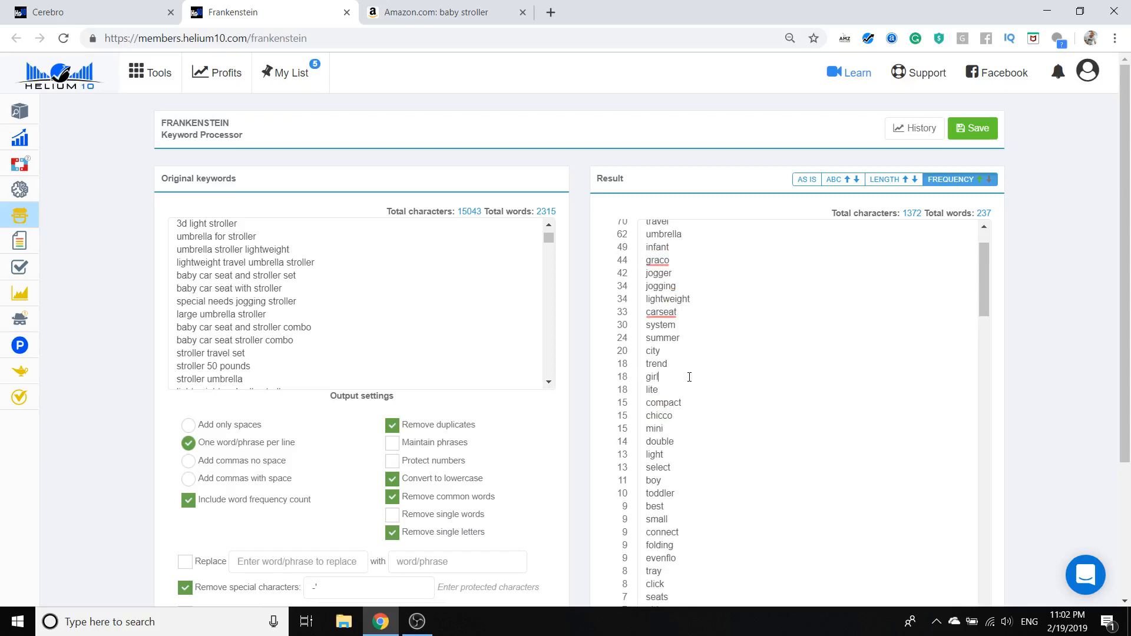
{"action": "scroll", "coordinate": [689, 377], "scroll_direction": "down", "scroll_amount": 2}
{"action": "double_click", "coordinate": [671, 330]}
{"action": "left_click", "coordinate": [673, 332]}
{"action": "scroll", "coordinate": [674, 327], "scroll_direction": "down", "scroll_amount": 3}
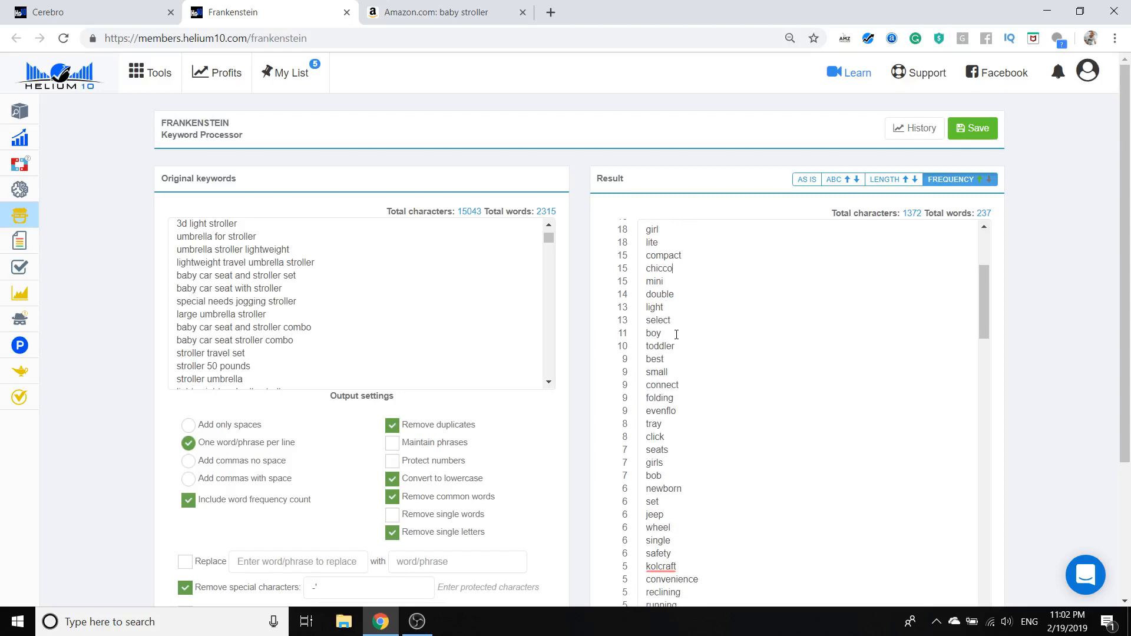
{"action": "double_click", "coordinate": [669, 271]}
{"action": "left_click", "coordinate": [670, 271]}
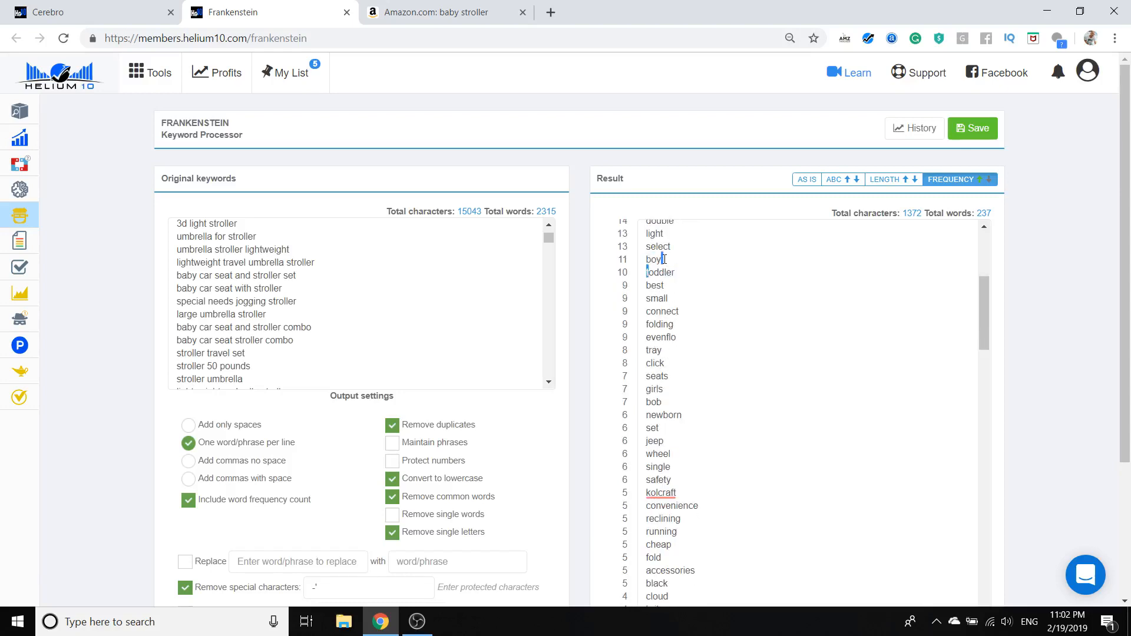
Delete "toddler" and "girls" from the Frankenstein result list and return to its beginning
{"action": "double_click", "coordinate": [662, 272]}
{"action": "key", "text": "BackSpace"}
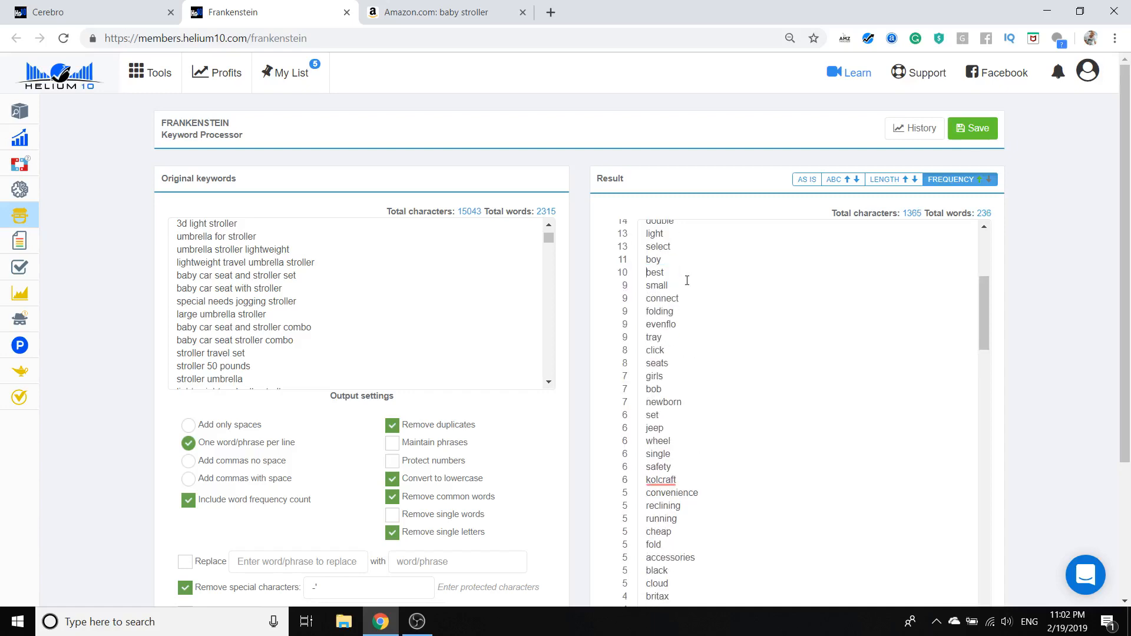
{"action": "scroll", "coordinate": [687, 281], "scroll_direction": "down", "scroll_amount": 1}
{"action": "double_click", "coordinate": [670, 302]}
{"action": "key", "text": "BackSpace"}
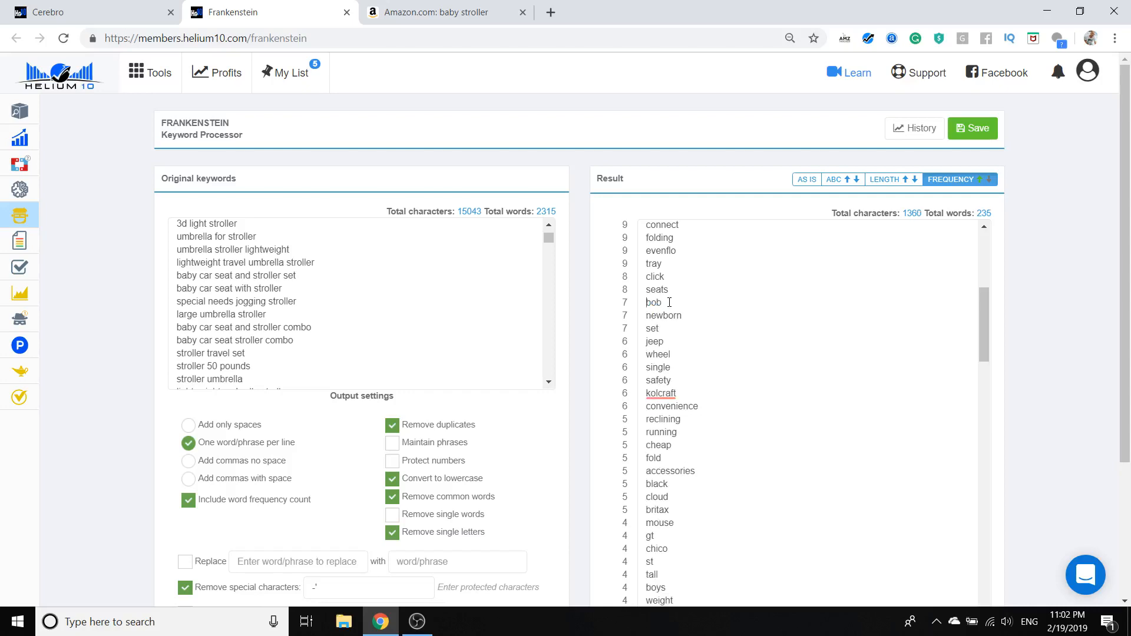
{"action": "left_click_drag", "start_coordinate": [975, 303], "coordinate": [984, 246]}
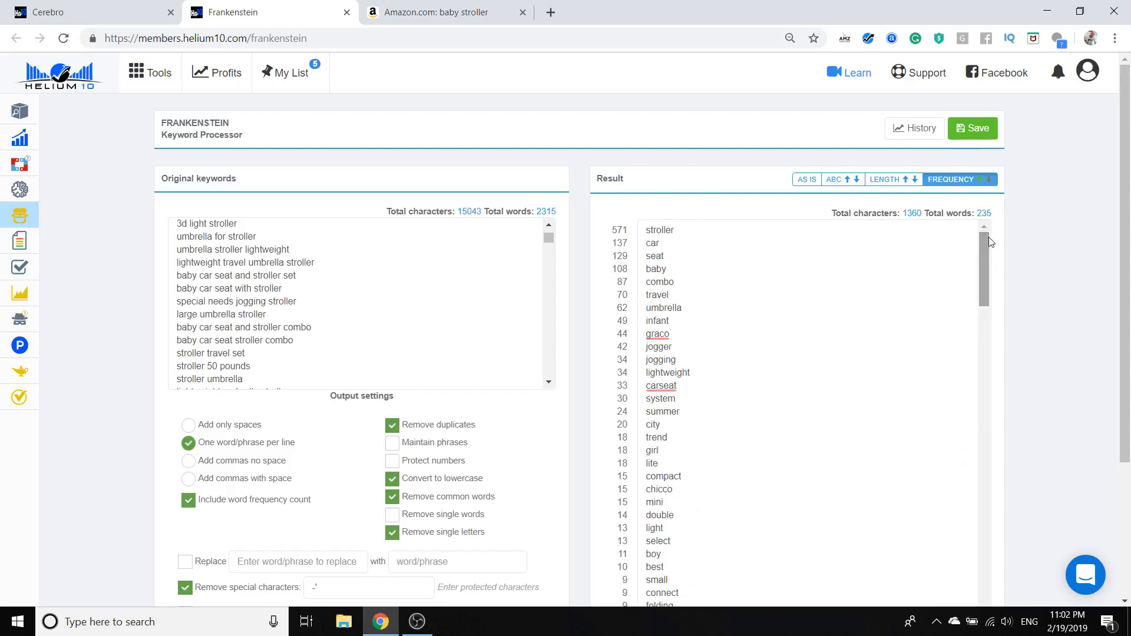
{"action": "left_click_drag", "start_coordinate": [982, 288], "coordinate": [997, 256]}
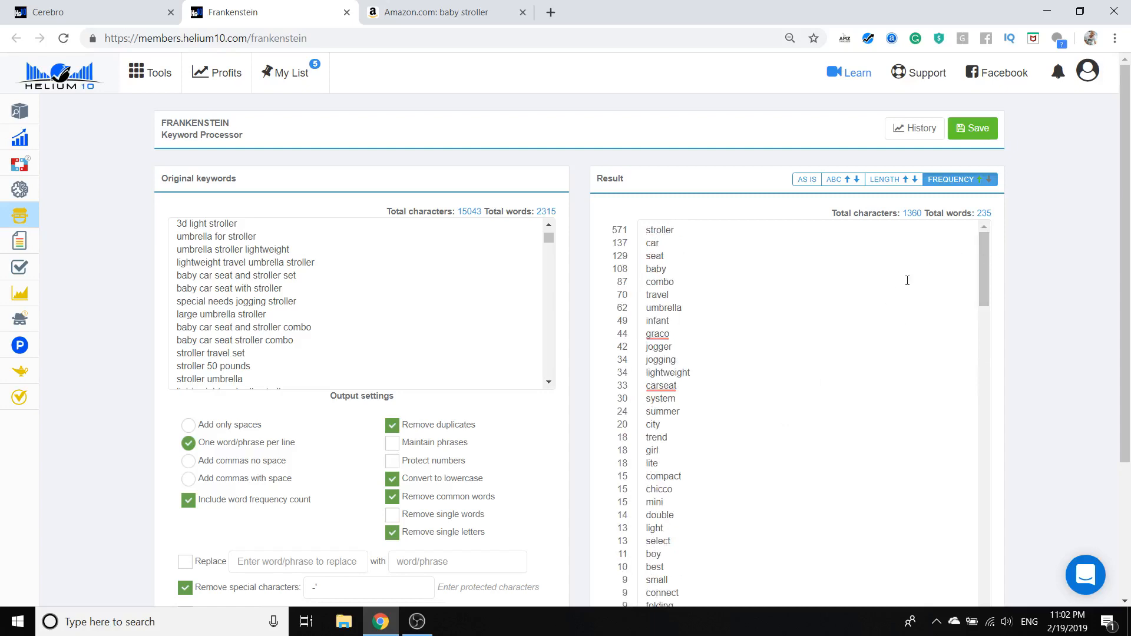
In Cerebro, set the phrase filter to "stroller, baby", apply it and look through the matching keywords
{"action": "left_click", "coordinate": [110, 12]}
{"action": "scroll", "coordinate": [319, 240], "scroll_direction": "up", "scroll_amount": 20}
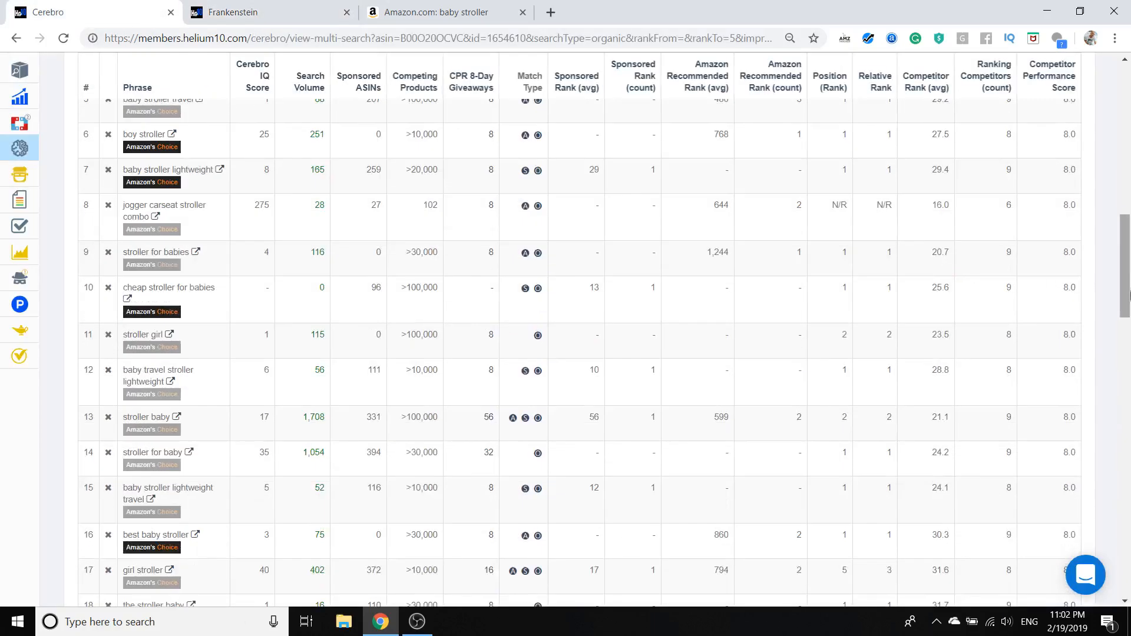
{"action": "scroll", "coordinate": [654, 317], "scroll_direction": "down", "scroll_amount": 5}
{"action": "left_click", "coordinate": [278, 243]}
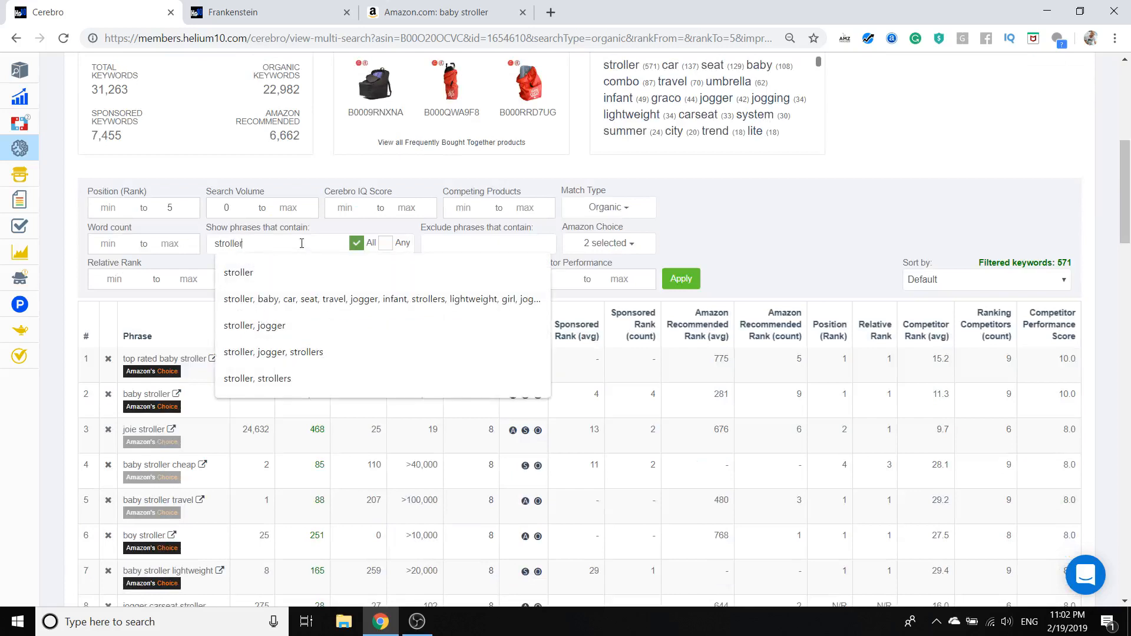
{"action": "type", "text": "baby"}
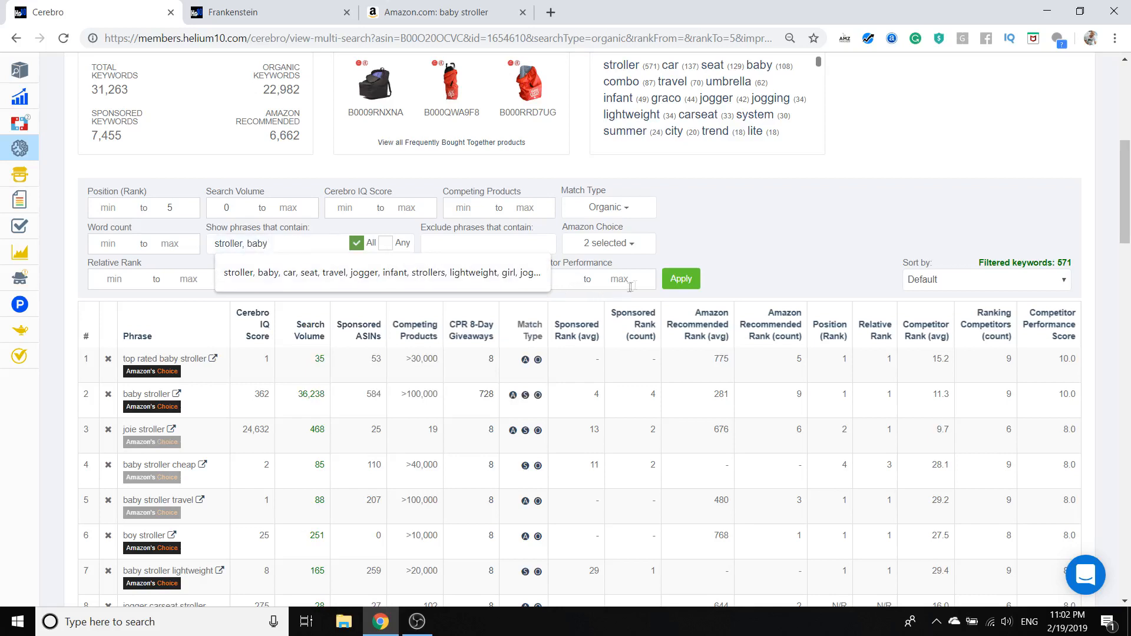
{"action": "left_click", "coordinate": [667, 281]}
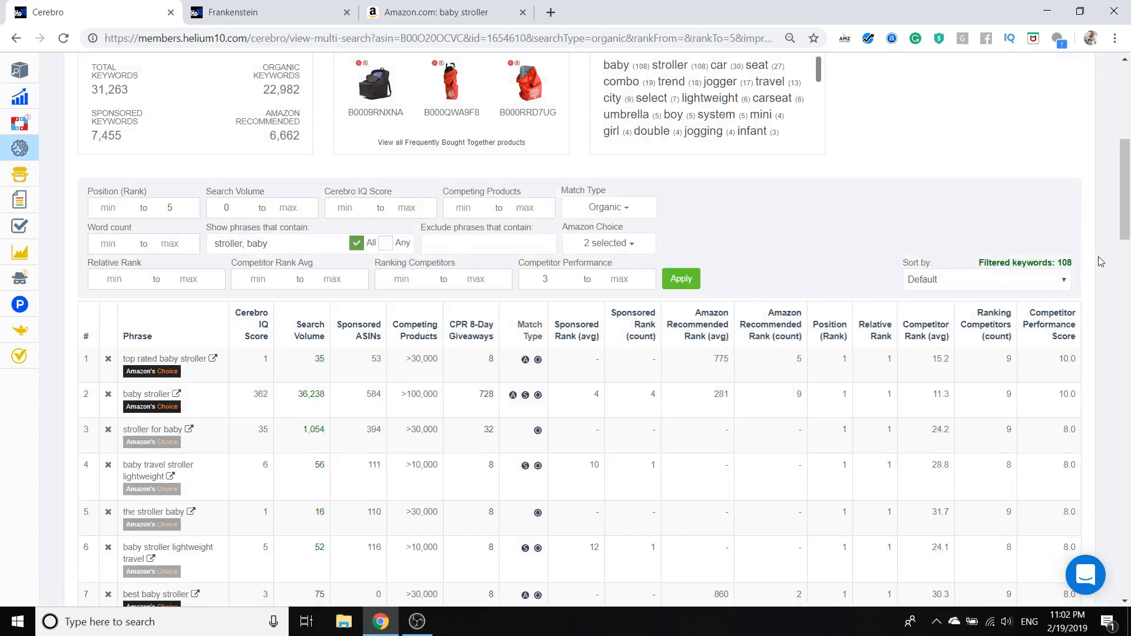
{"action": "scroll", "coordinate": [1111, 273], "scroll_direction": "down", "scroll_amount": 5}
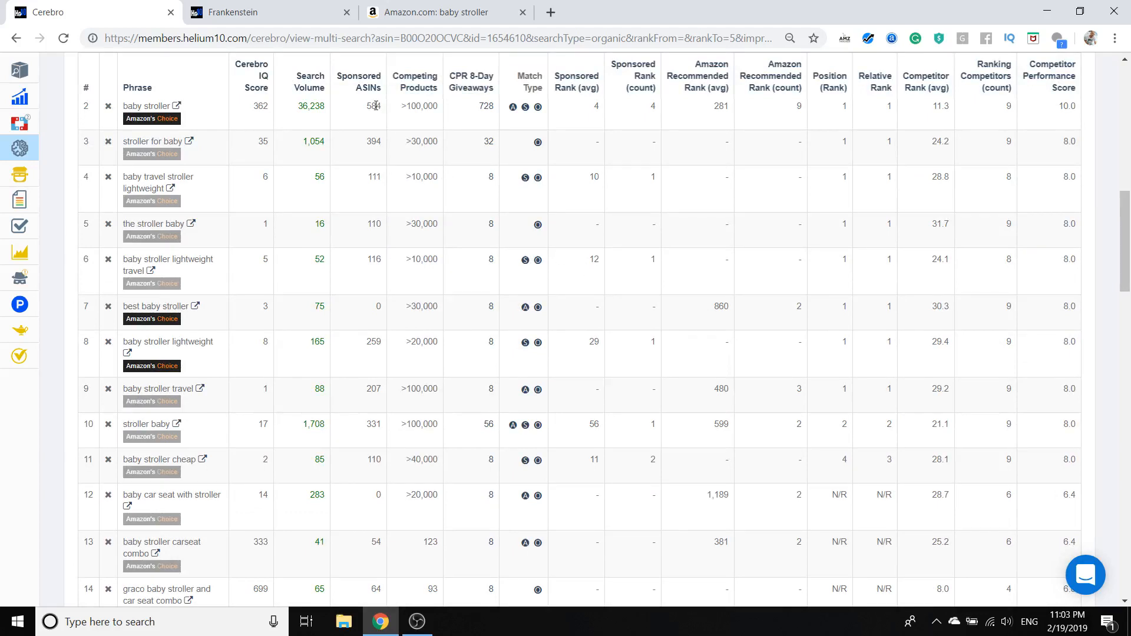
Return to Frankenstein and review the frequency-sorted word list once more
{"action": "left_click", "coordinate": [420, 12]}
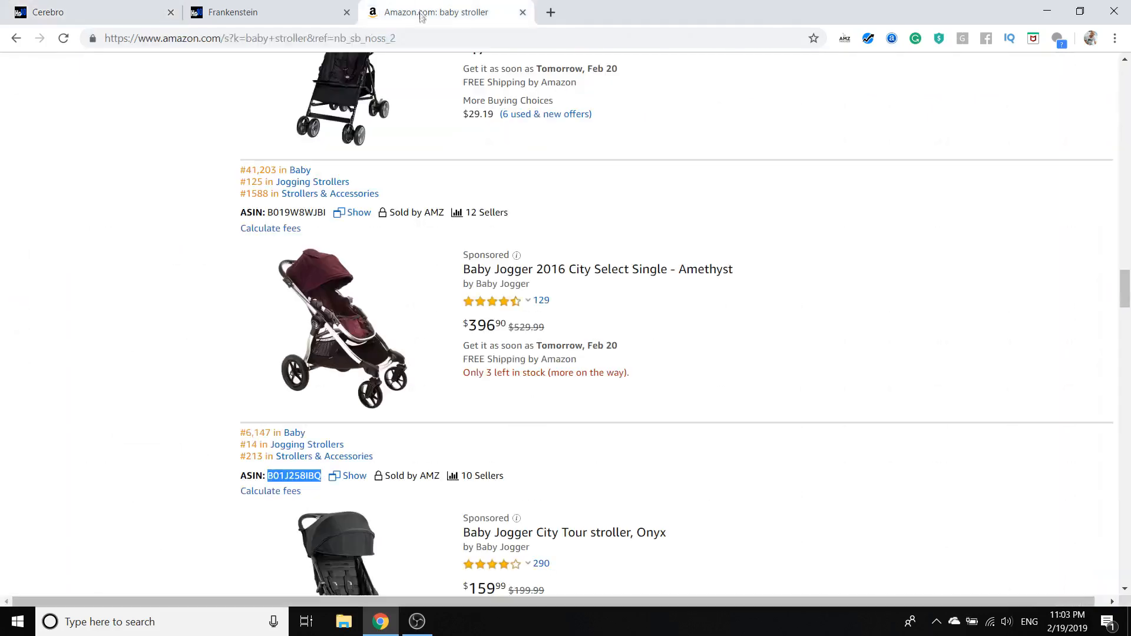
{"action": "left_click", "coordinate": [305, 7]}
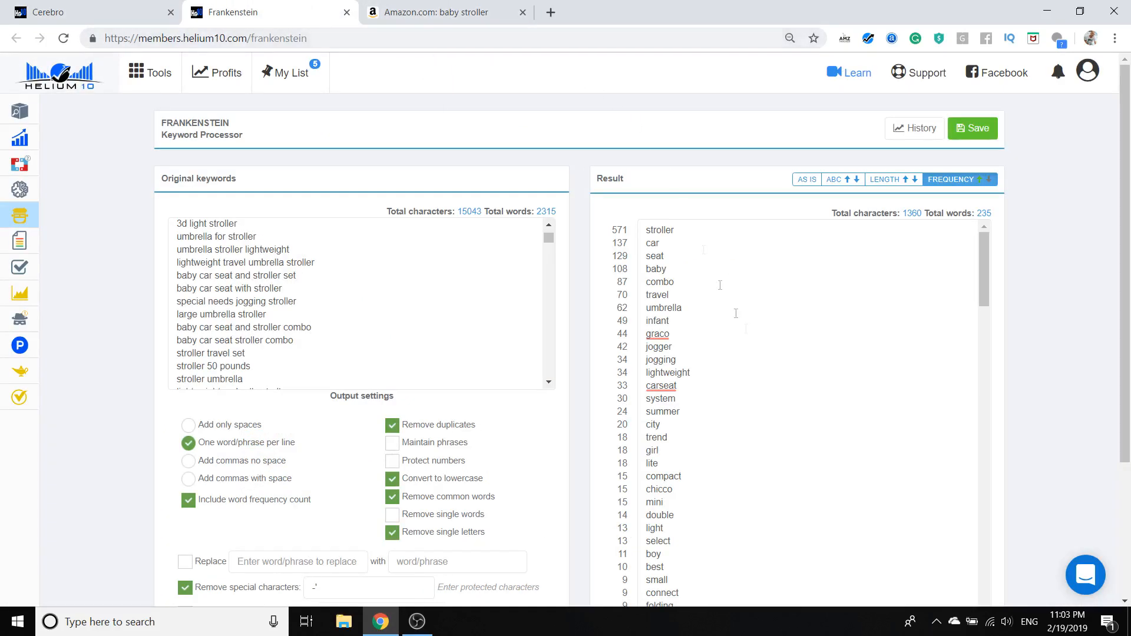
{"action": "left_click_drag", "start_coordinate": [989, 272], "coordinate": [990, 315]}
{"action": "scroll", "coordinate": [979, 320], "scroll_direction": "up", "scroll_amount": 5}
{"action": "left_click", "coordinate": [425, 622]}
{"action": "left_click", "coordinate": [384, 622]}
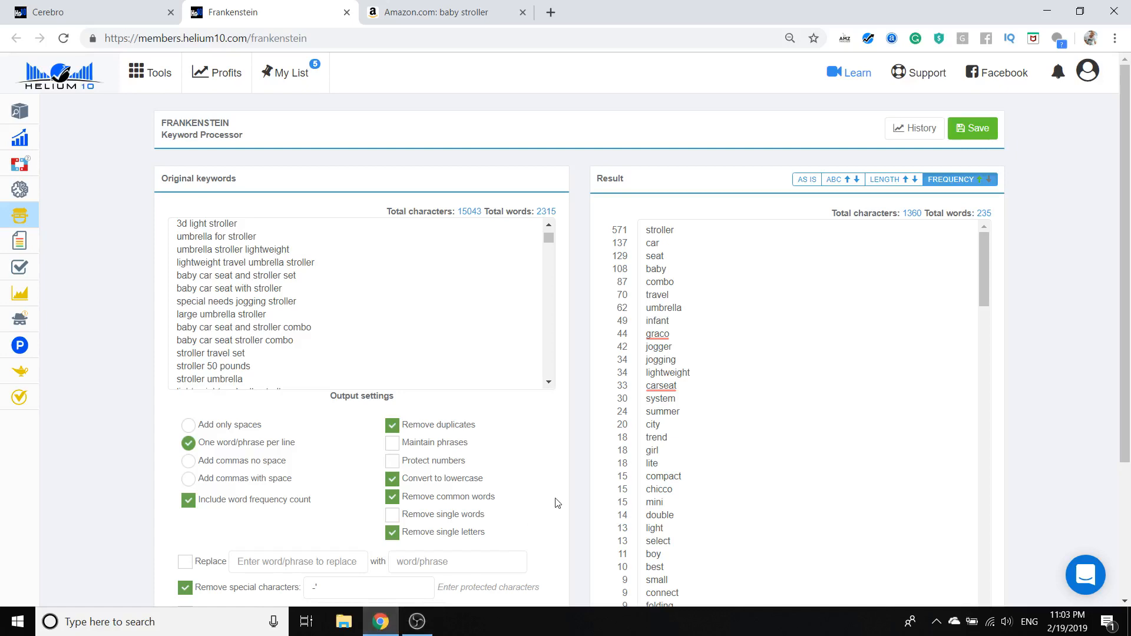